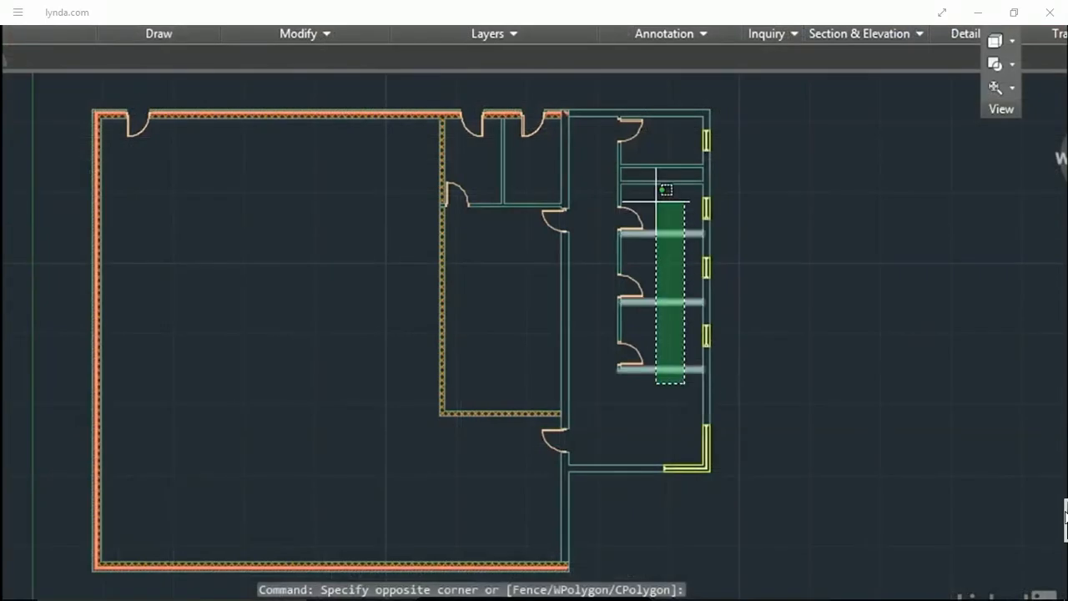
{"action": "left_click", "coordinate": [657, 163]}
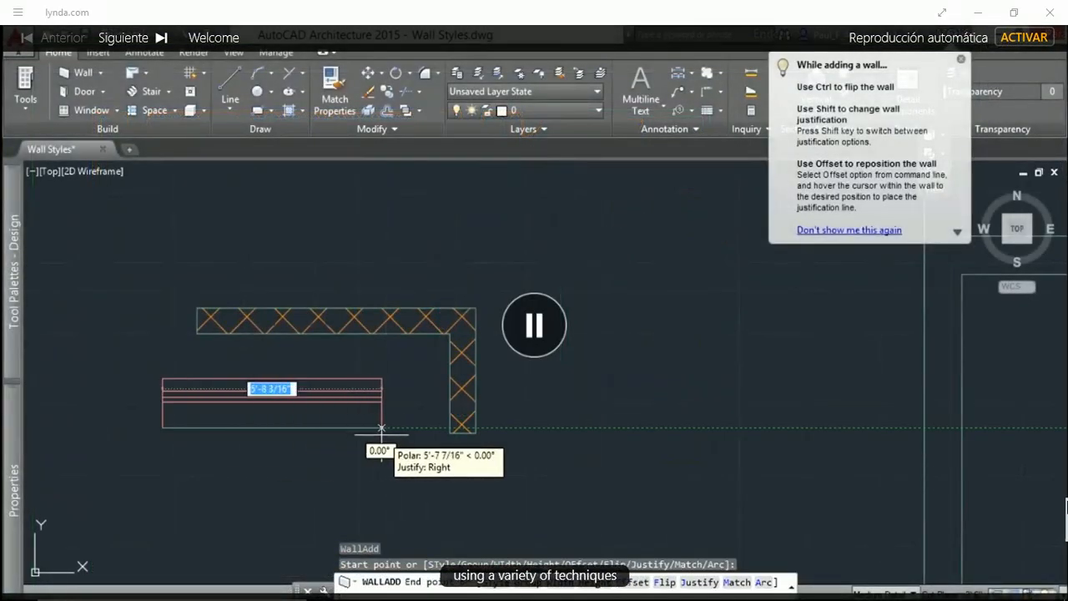
{"action": "left_click", "coordinate": [385, 428]}
{"action": "left_click", "coordinate": [385, 519]}
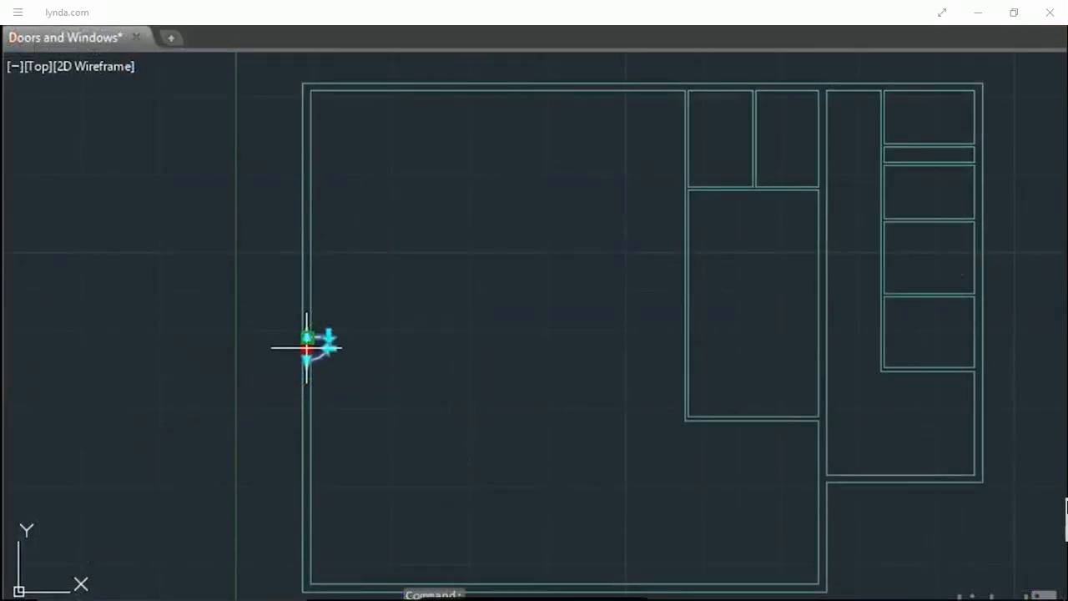
{"action": "left_click", "coordinate": [305, 344]}
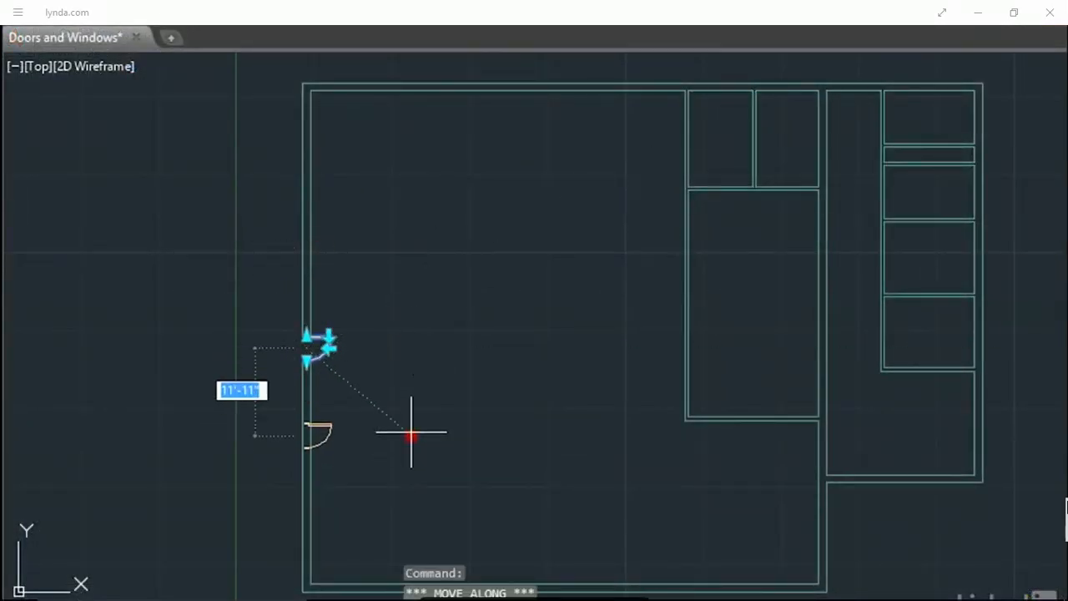
{"action": "left_click", "coordinate": [411, 239]}
{"action": "key", "text": "Escape"}
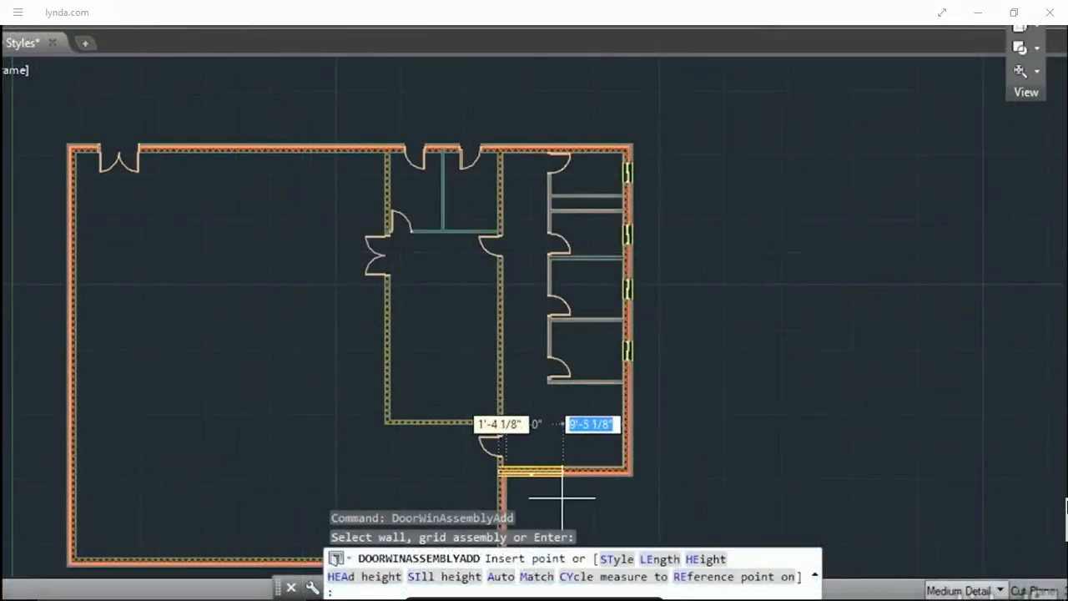
{"action": "scroll", "coordinate": [521, 413], "scroll_direction": "up", "scroll_amount": 3}
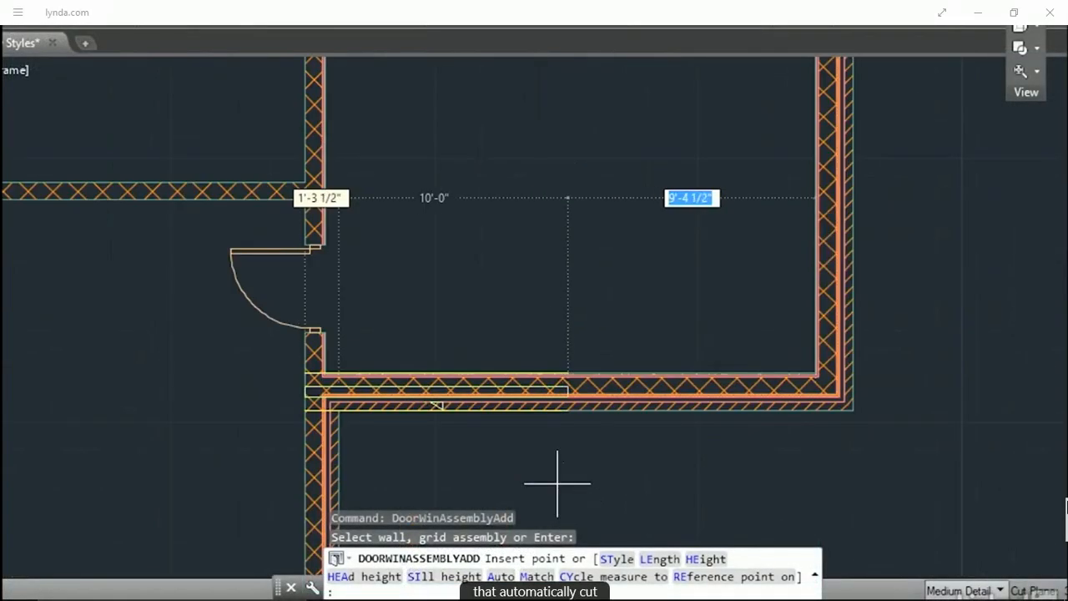
{"action": "left_click", "coordinate": [643, 459]}
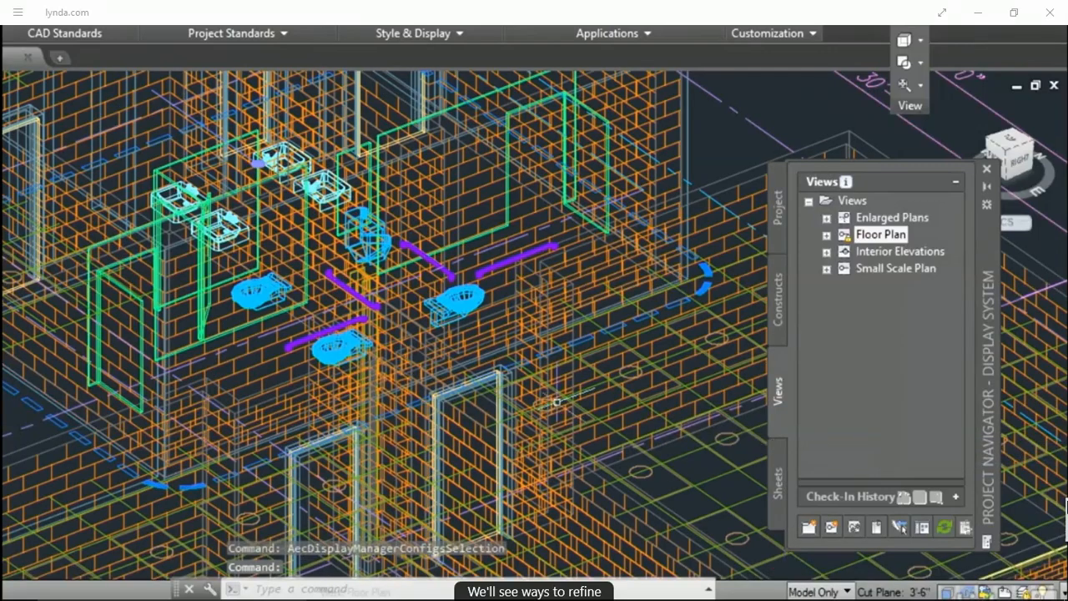
{"action": "left_click", "coordinate": [1010, 144]}
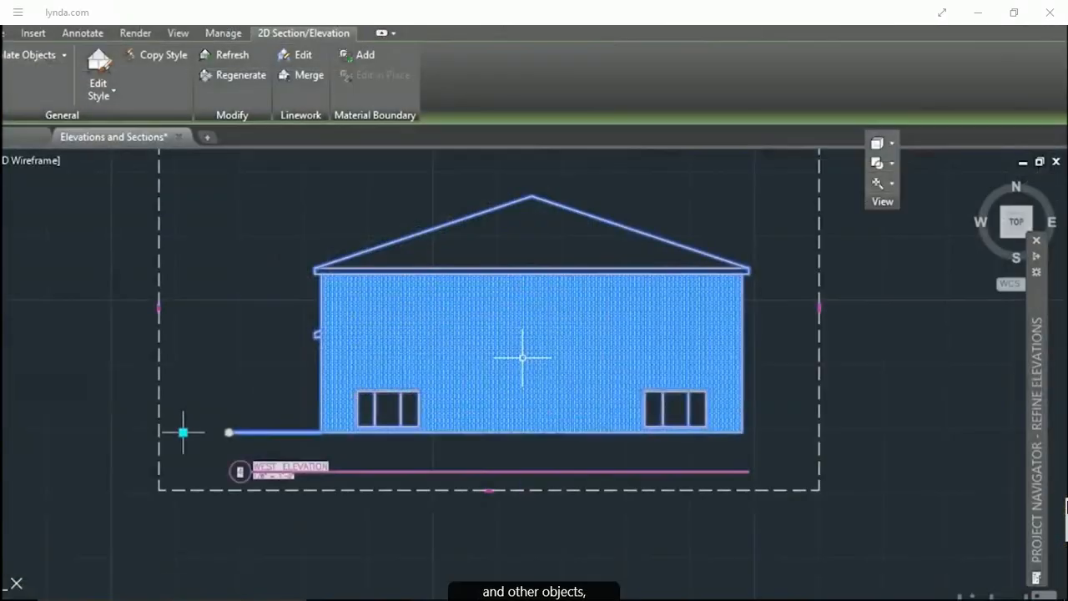
{"action": "left_click", "coordinate": [228, 55]}
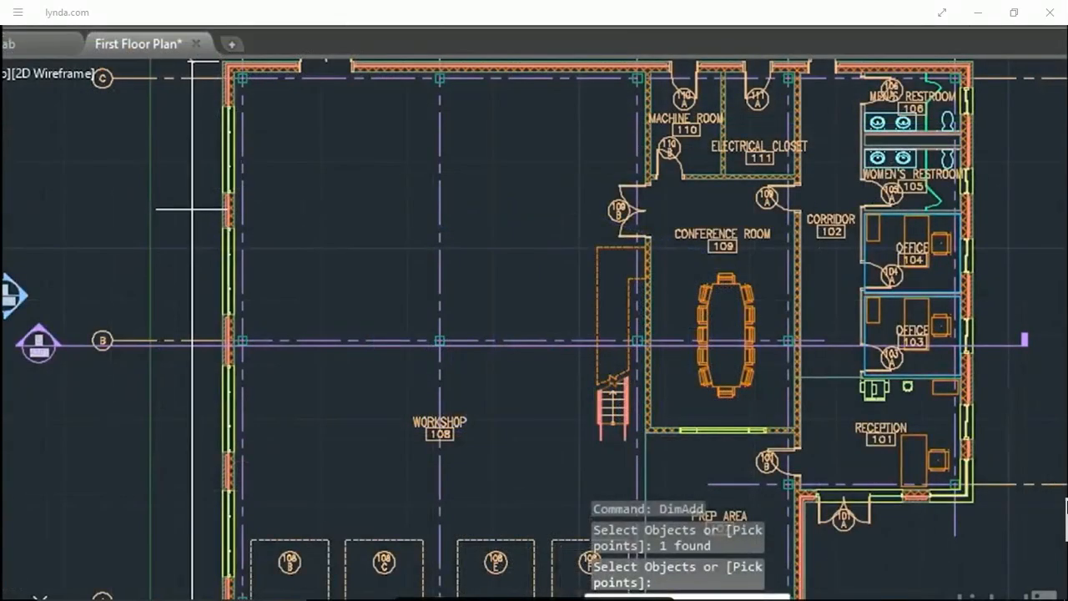
{"action": "key", "text": "Return"}
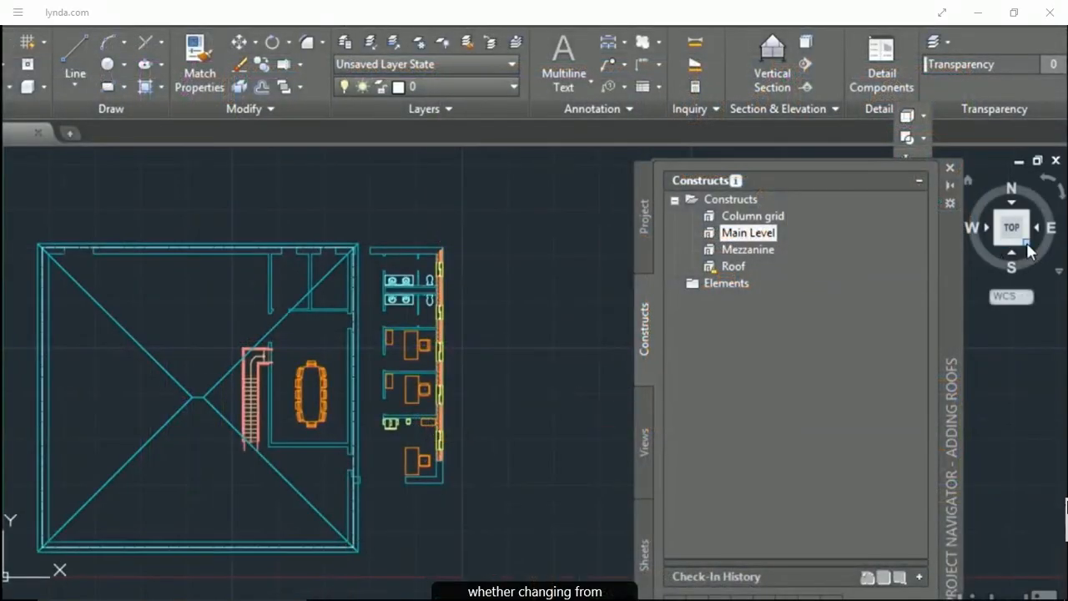
{"action": "left_click", "coordinate": [1026, 244]}
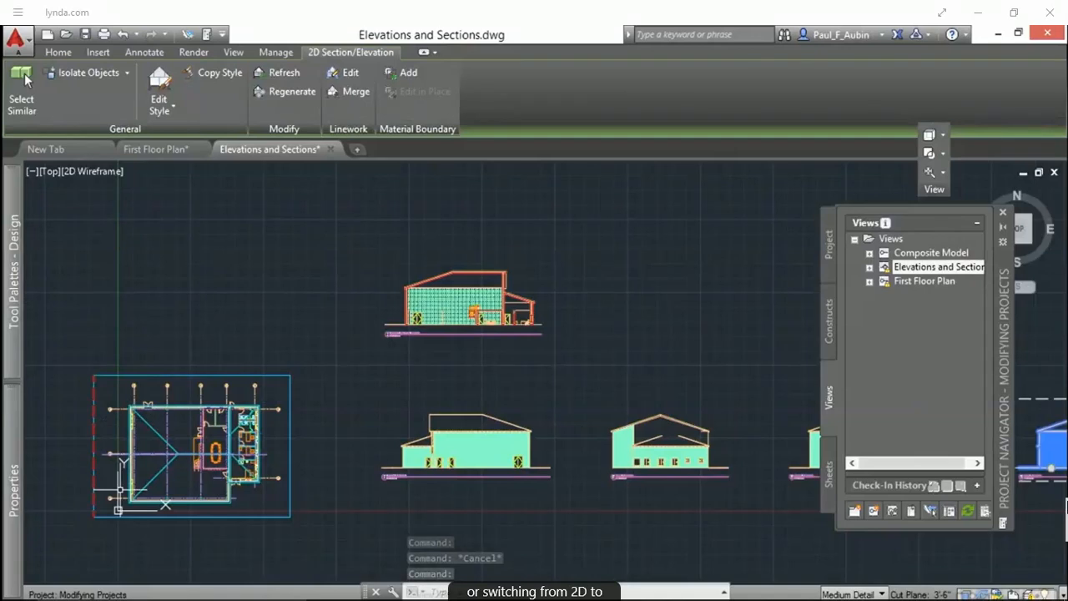
{"action": "middle_click_drag", "start_coordinate": [749, 531], "coordinate": [338, 539]}
{"action": "scroll", "coordinate": [640, 476], "scroll_direction": "up", "scroll_amount": 4}
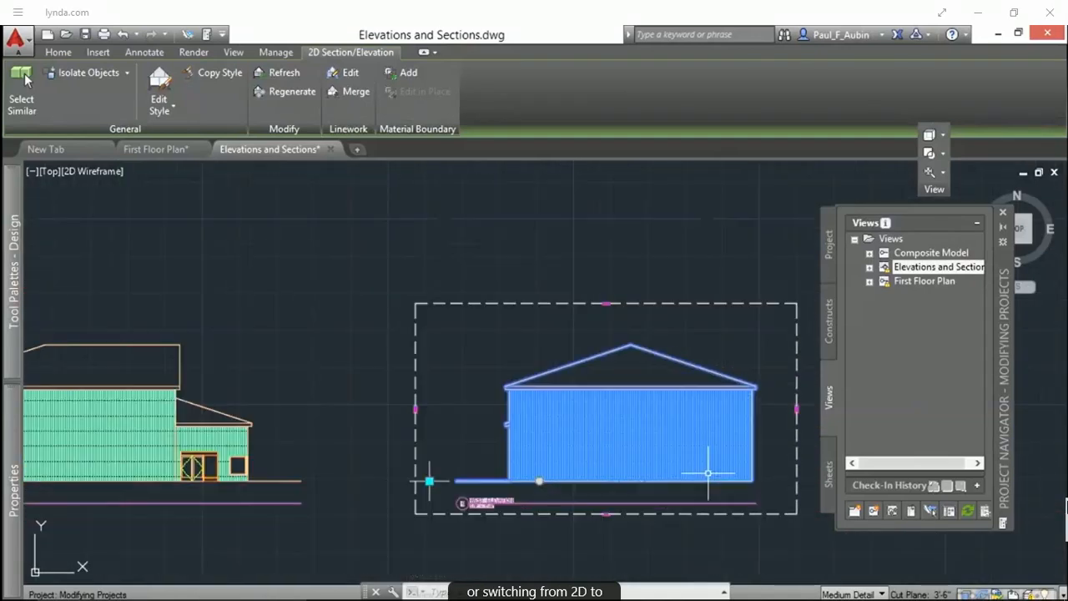
{"action": "scroll", "coordinate": [709, 470], "scroll_direction": "up", "scroll_amount": 2}
{"action": "middle_click_drag", "start_coordinate": [691, 470], "coordinate": [575, 488]}
{"action": "key", "text": "Escape"}
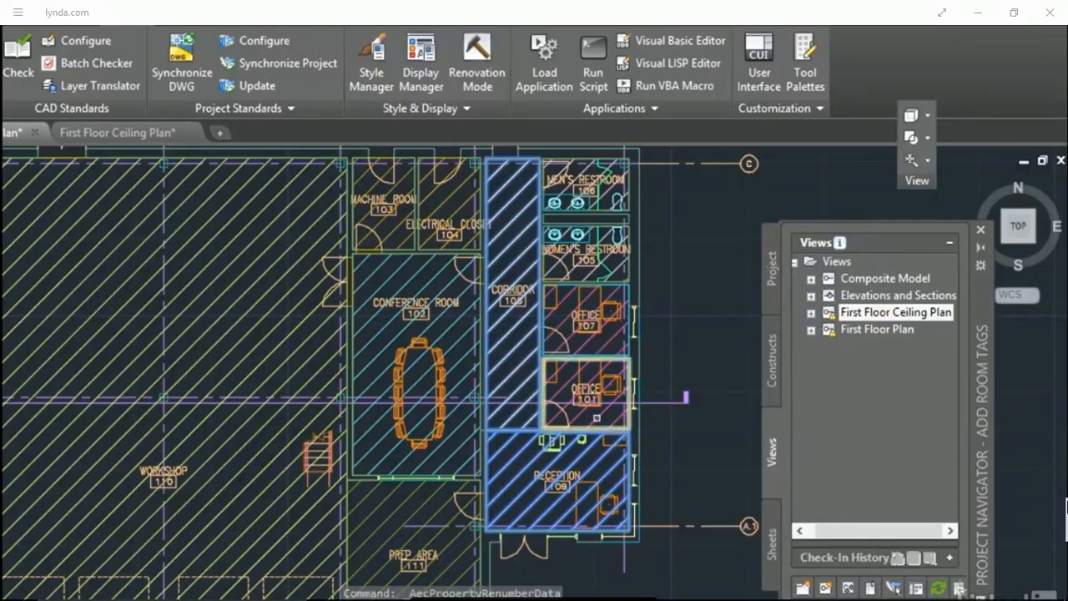
{"action": "left_click", "coordinate": [595, 418]}
{"action": "left_click", "coordinate": [585, 332]}
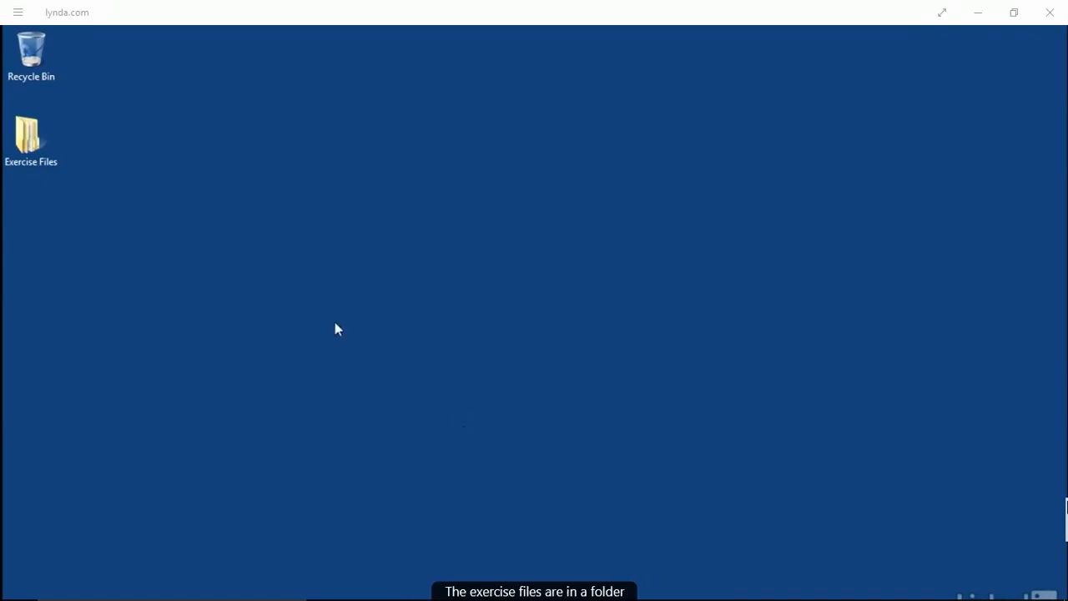
Open the Exercise Files folder on the desktop to view its chapter folders, then close it
{"action": "double_click", "coordinate": [28, 136]}
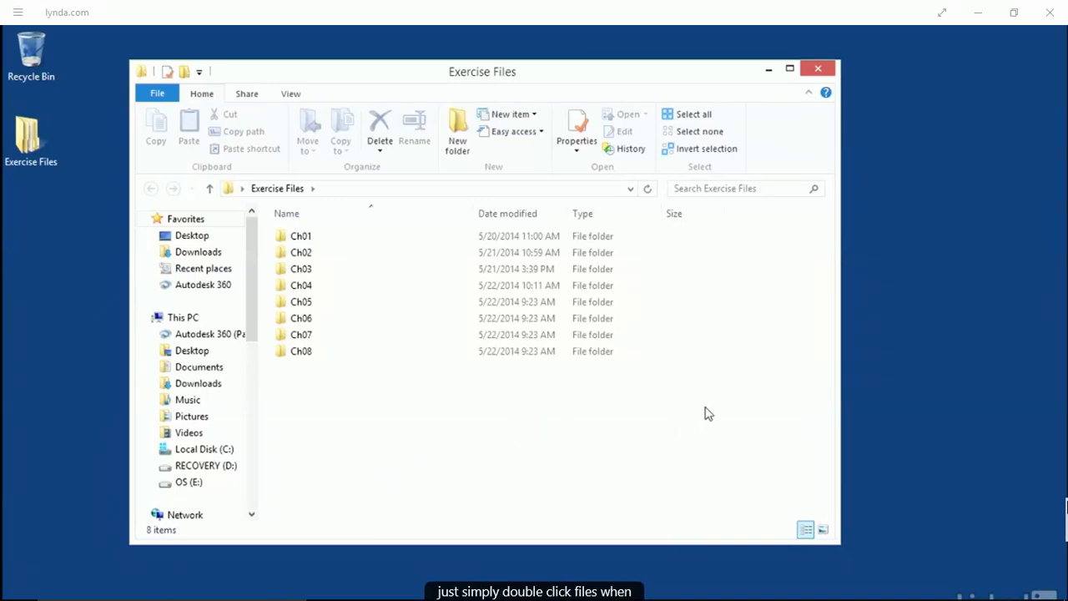
{"action": "left_click", "coordinate": [818, 69]}
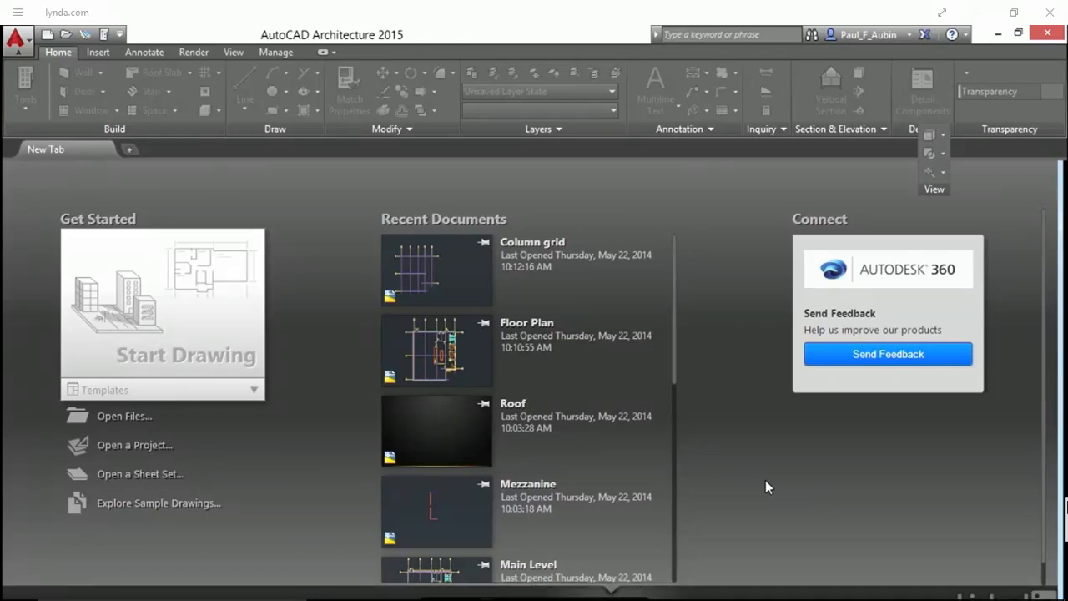
Open the drawing Floor Plan.dwg from the Ch04 exercise files folder
{"action": "left_click", "coordinate": [131, 424]}
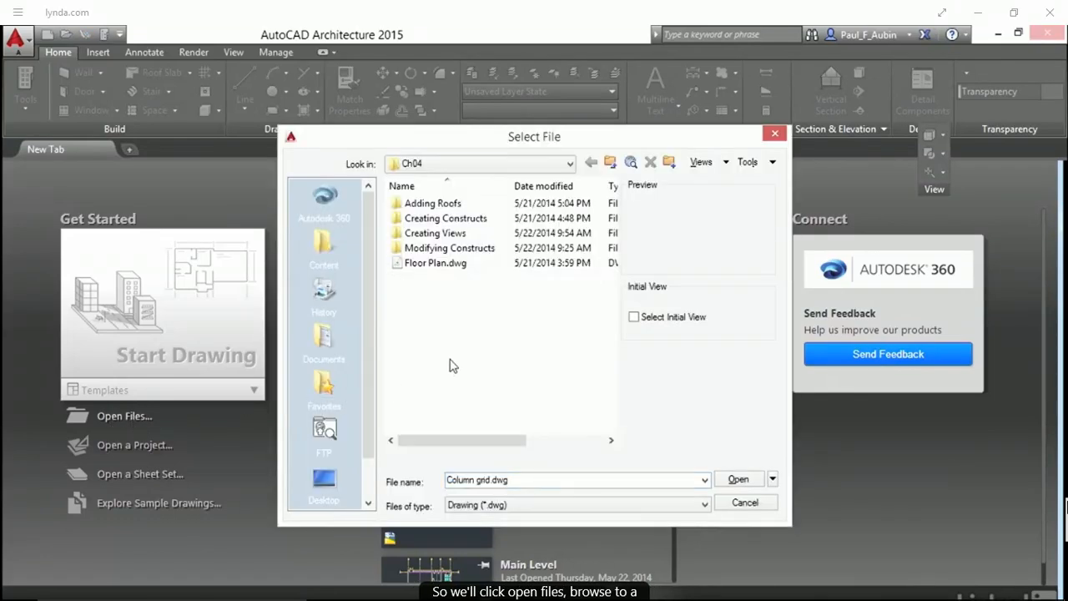
{"action": "left_click", "coordinate": [509, 165]}
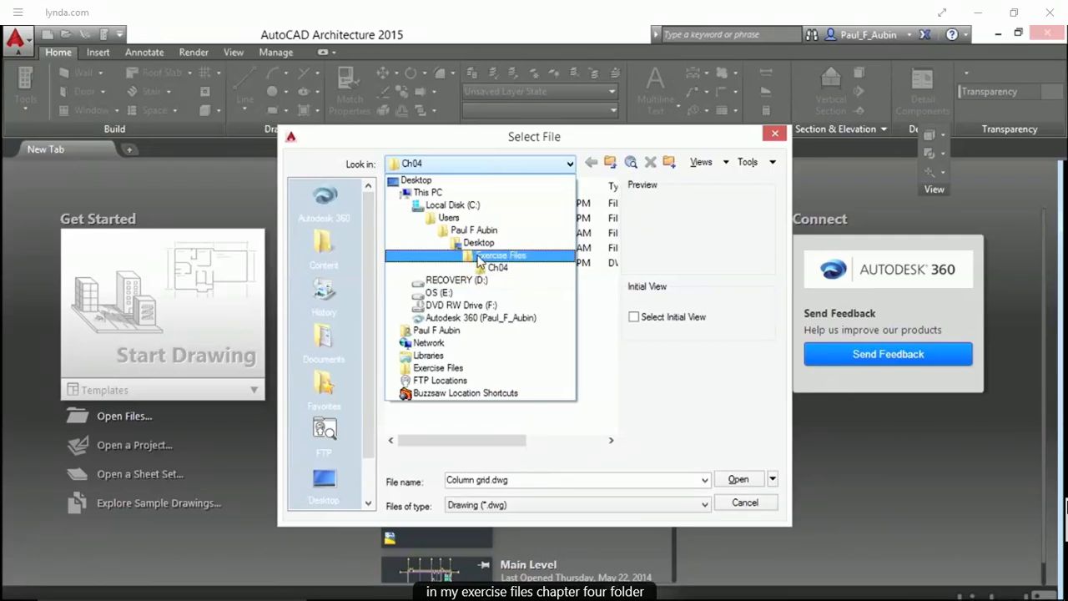
{"action": "left_click", "coordinate": [444, 413]}
{"action": "left_click", "coordinate": [415, 266]}
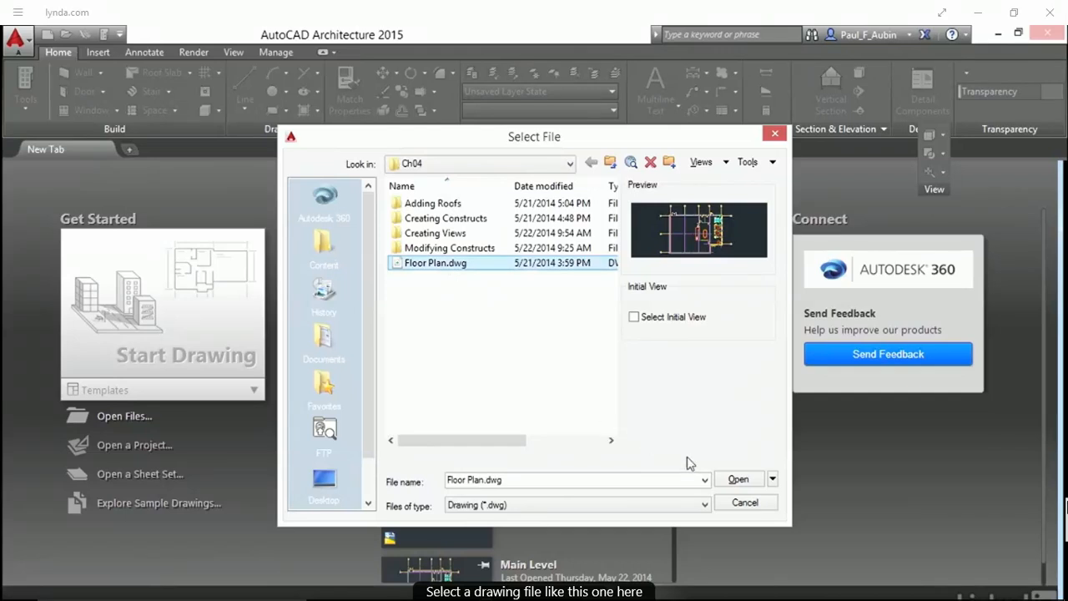
{"action": "left_click", "coordinate": [726, 479]}
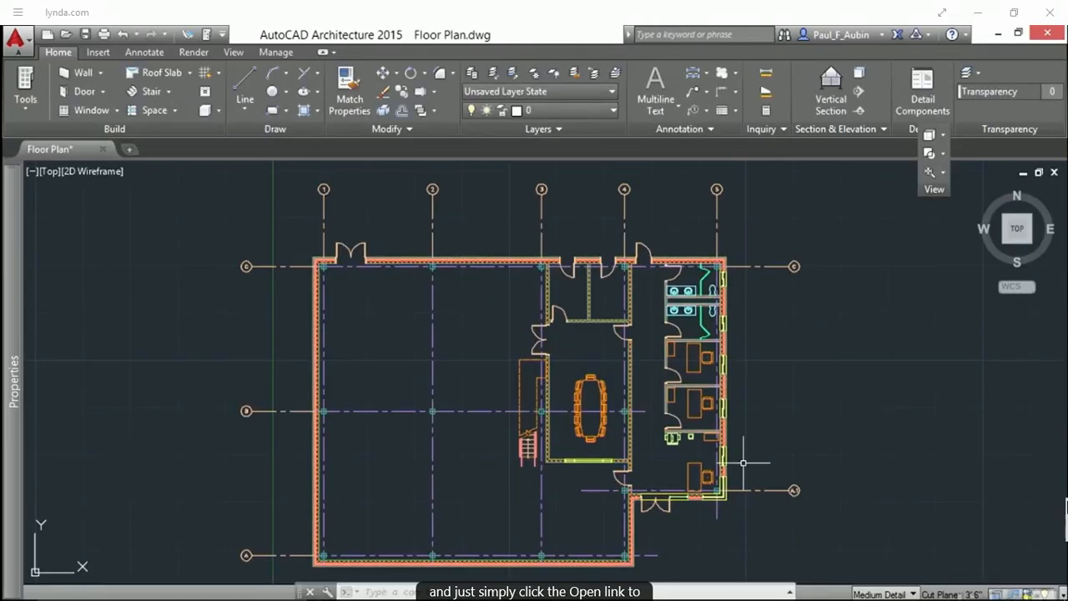
Close the Floor Plan drawing without saving changes
{"action": "left_click", "coordinate": [104, 148]}
{"action": "left_click", "coordinate": [575, 368]}
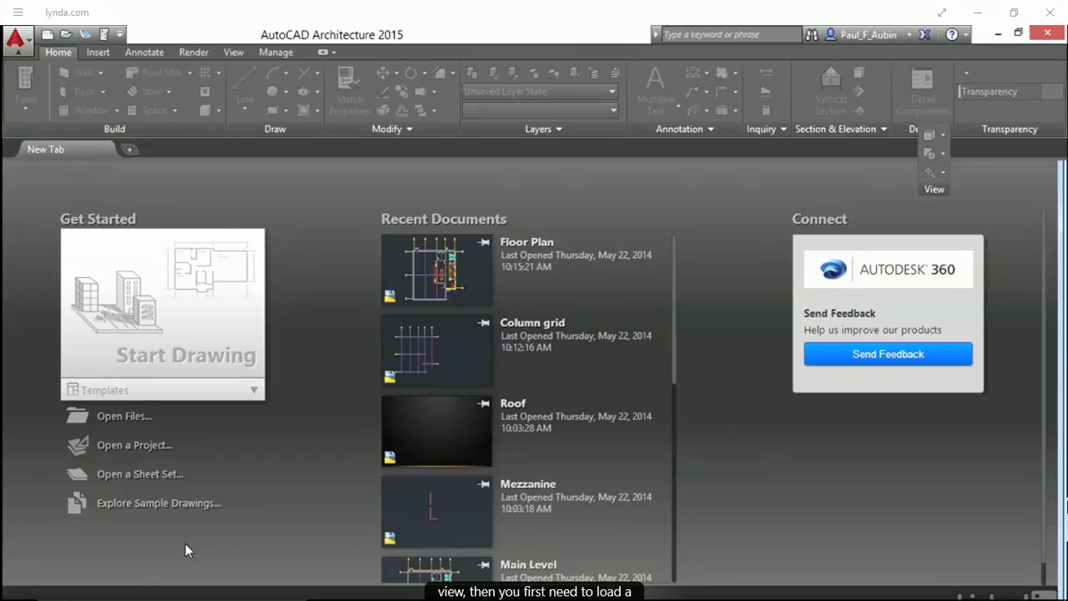
Browse to the Ch04 folder in the Project Browser, set the Adding Roofs project current, and close the browser
{"action": "left_click", "coordinate": [139, 446]}
{"action": "left_click", "coordinate": [474, 263]}
{"action": "left_click", "coordinate": [473, 280]}
{"action": "left_click", "coordinate": [474, 280]}
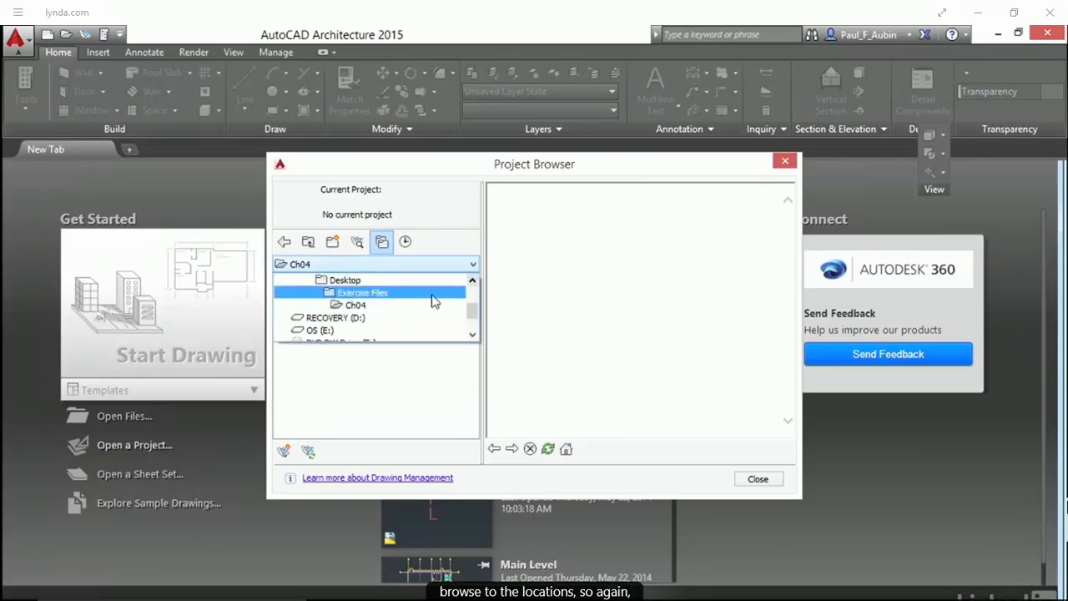
{"action": "left_click", "coordinate": [355, 305]}
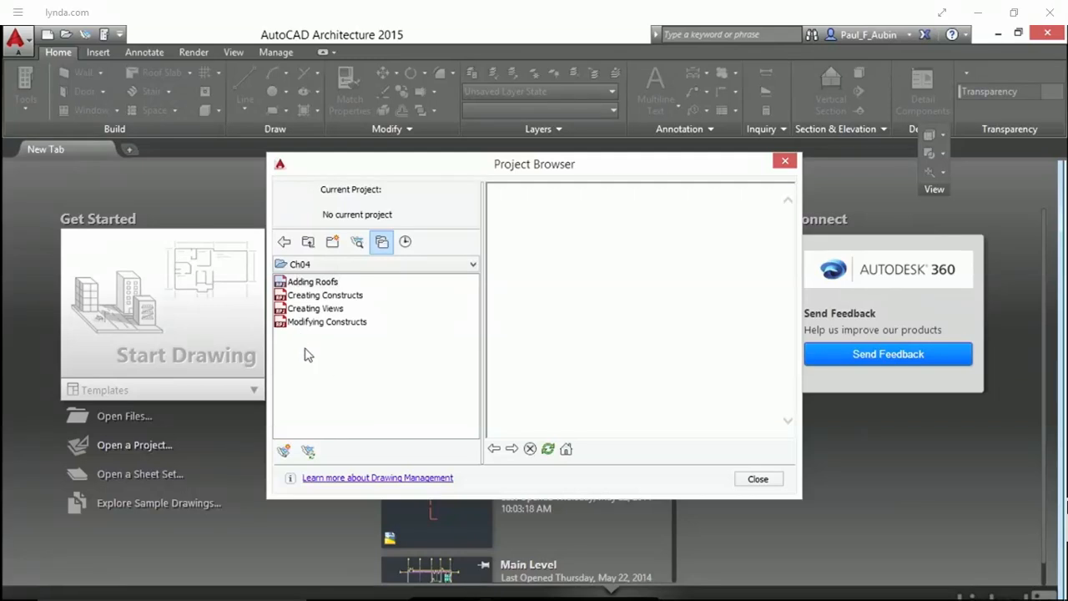
{"action": "double_click", "coordinate": [302, 283]}
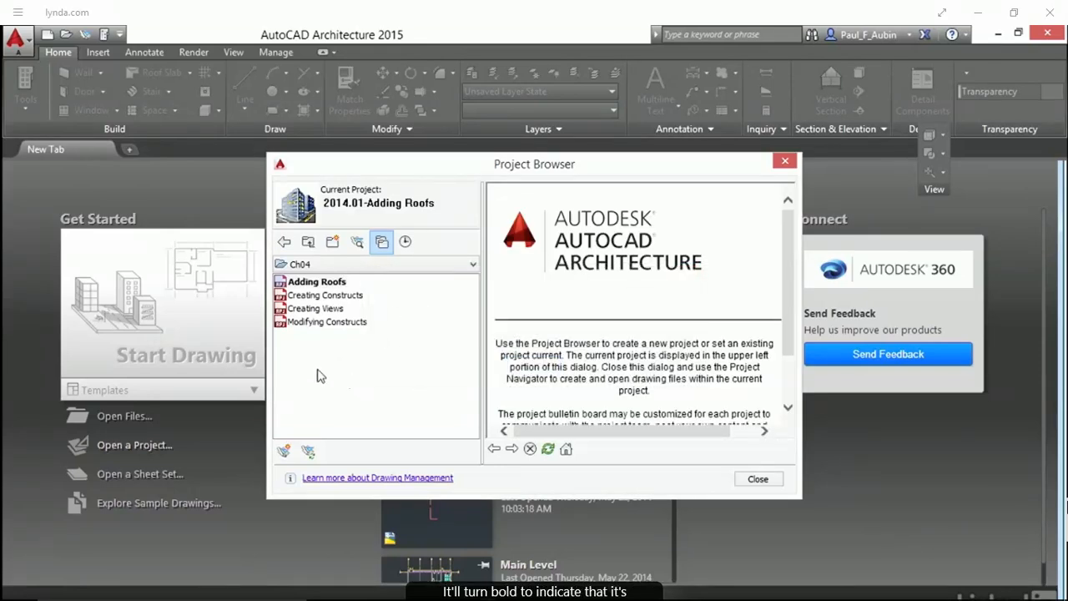
{"action": "left_click", "coordinate": [767, 481]}
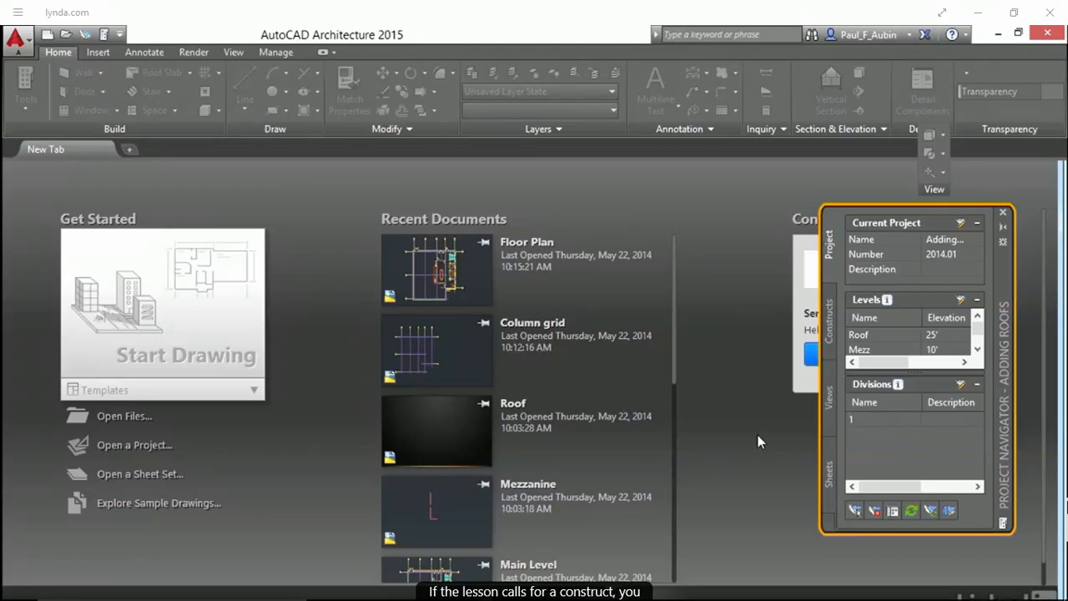
Open the Column grid construct from the project's Constructs list
{"action": "left_click", "coordinate": [830, 349]}
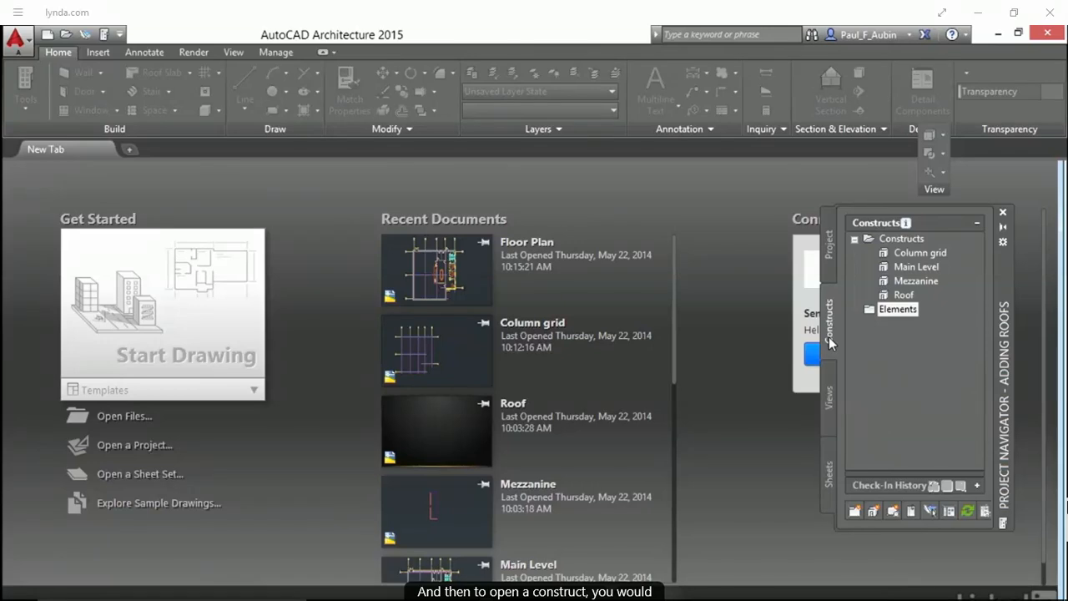
{"action": "double_click", "coordinate": [920, 254]}
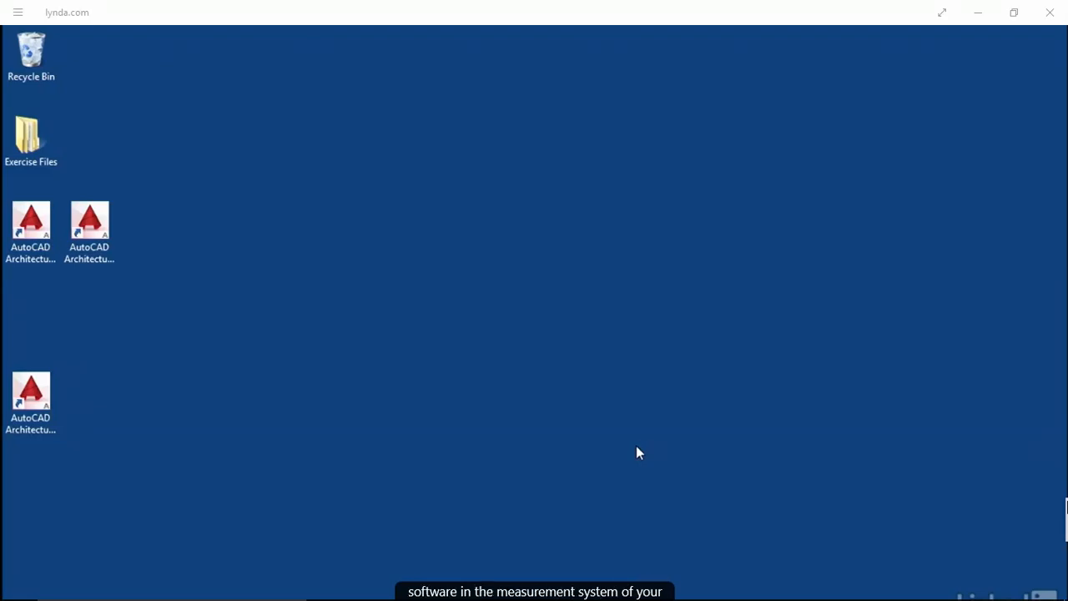
Inspect the AutoCAD Architecture desktop shortcuts for the different measurement systems
{"action": "left_click", "coordinate": [34, 227]}
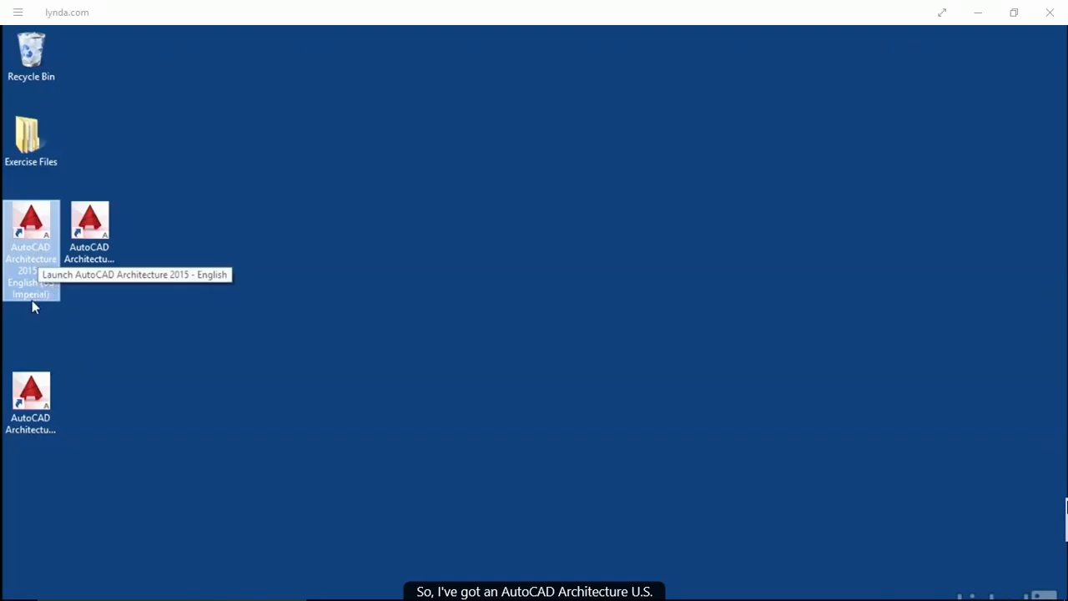
{"action": "left_click", "coordinate": [81, 228]}
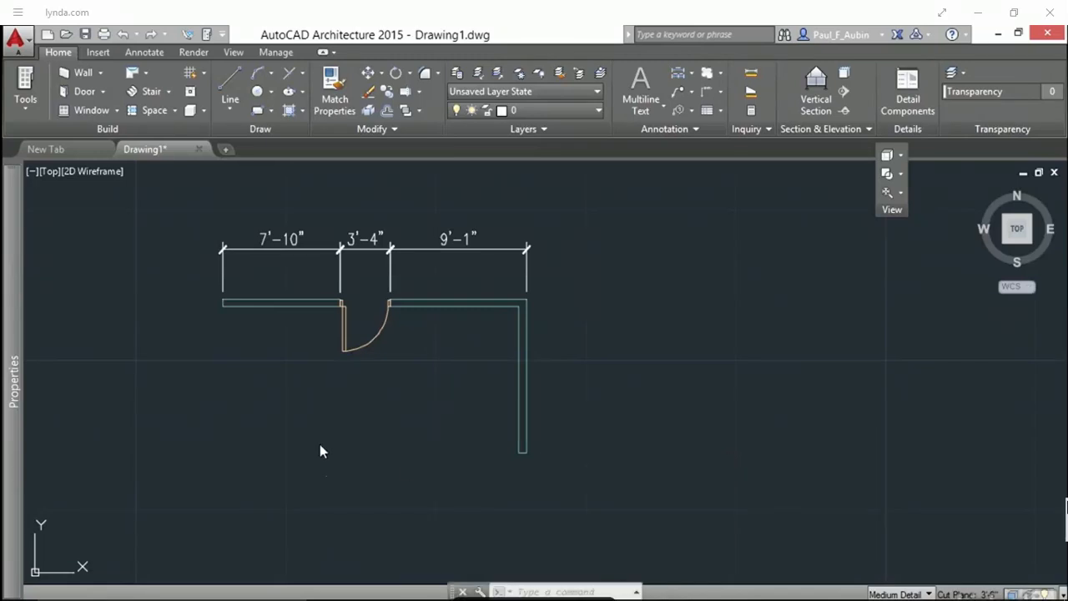
Open the Annotative dimension style for modification from the selected 7'-10" dimension
{"action": "left_click", "coordinate": [314, 249]}
{"action": "right_click", "coordinate": [325, 182]}
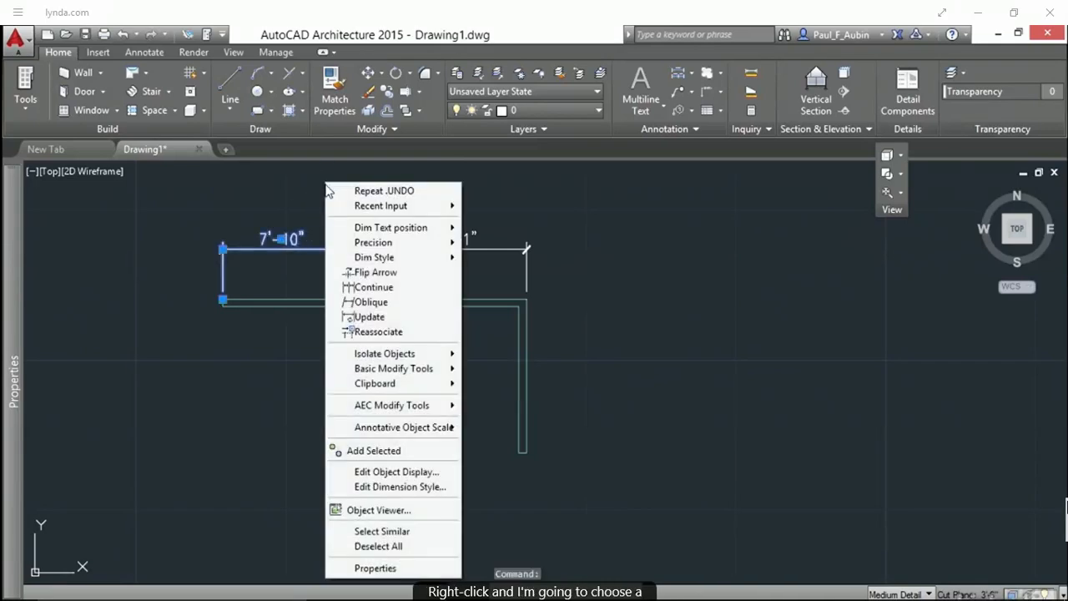
{"action": "left_click", "coordinate": [399, 489]}
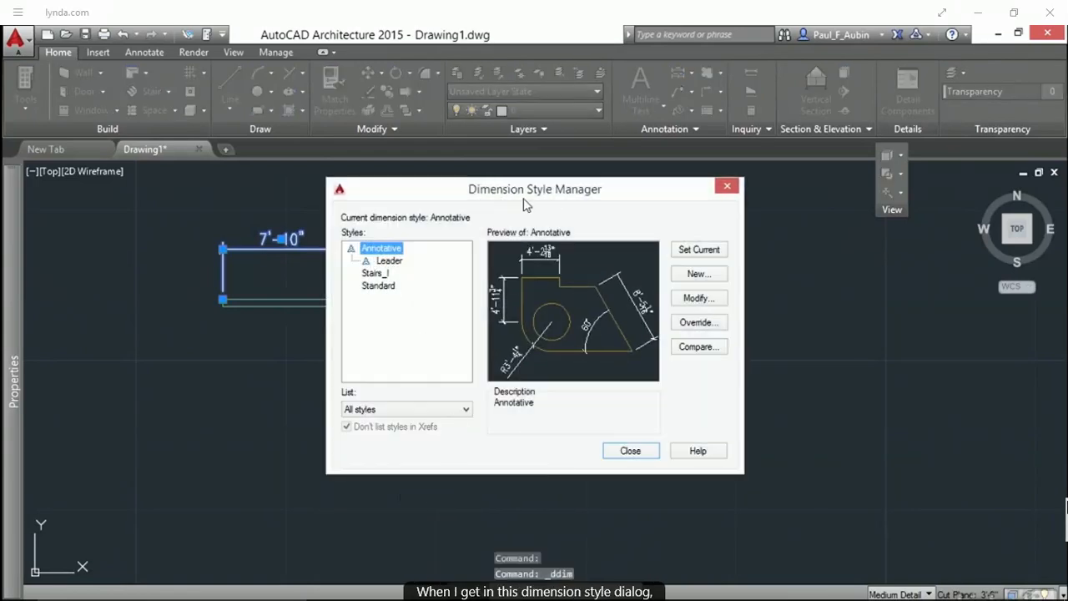
{"action": "left_click", "coordinate": [709, 298]}
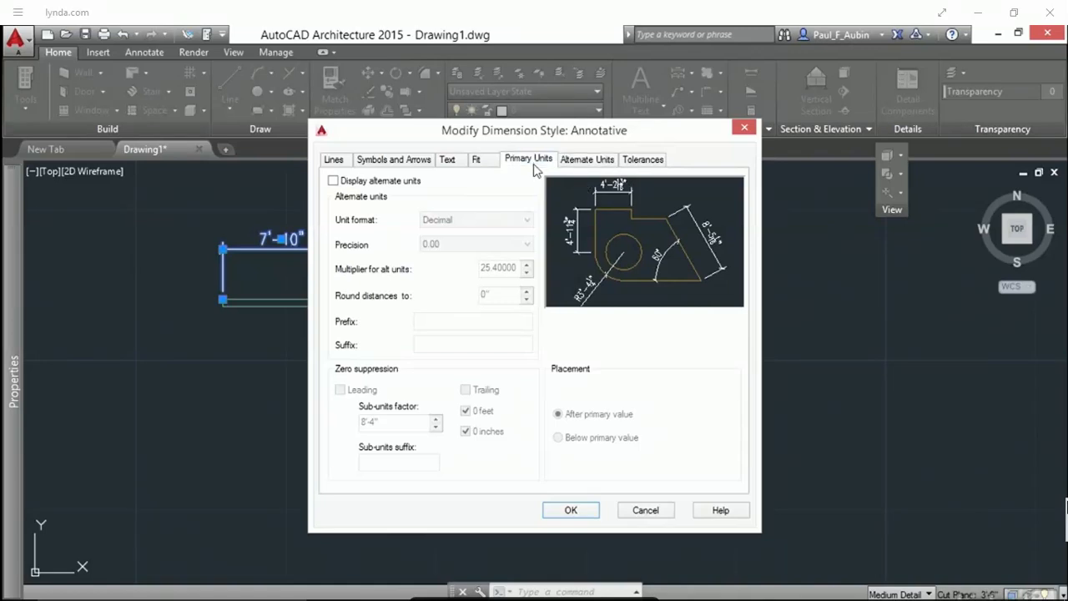
Turn on display of alternate units in the Annotative dimension style, place them below the primary value, and close the style manager
{"action": "left_click", "coordinate": [528, 160]}
{"action": "left_click", "coordinate": [586, 160]}
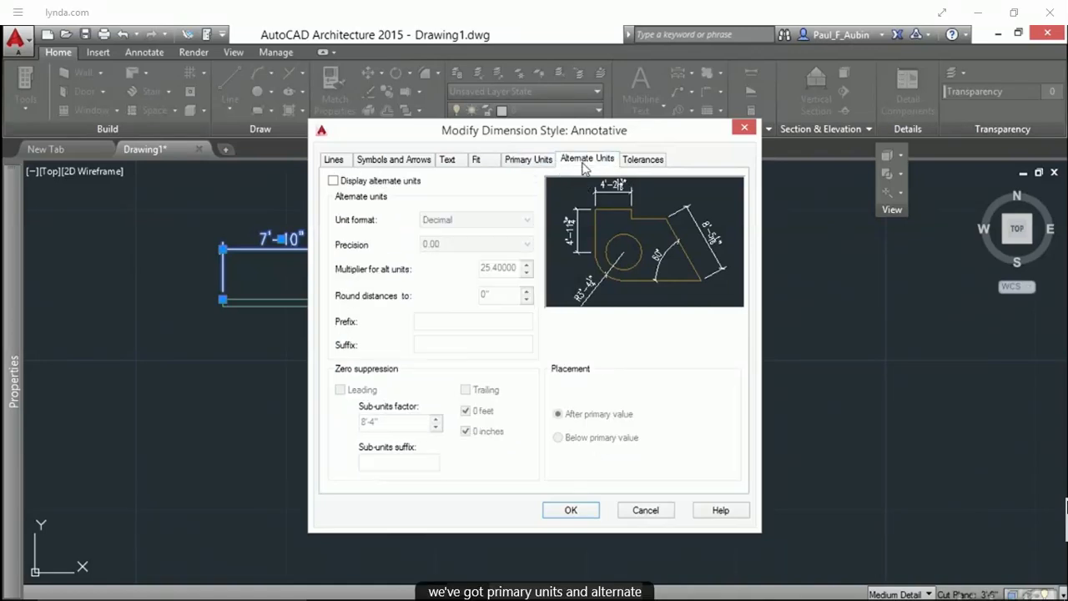
{"action": "left_click", "coordinate": [541, 164]}
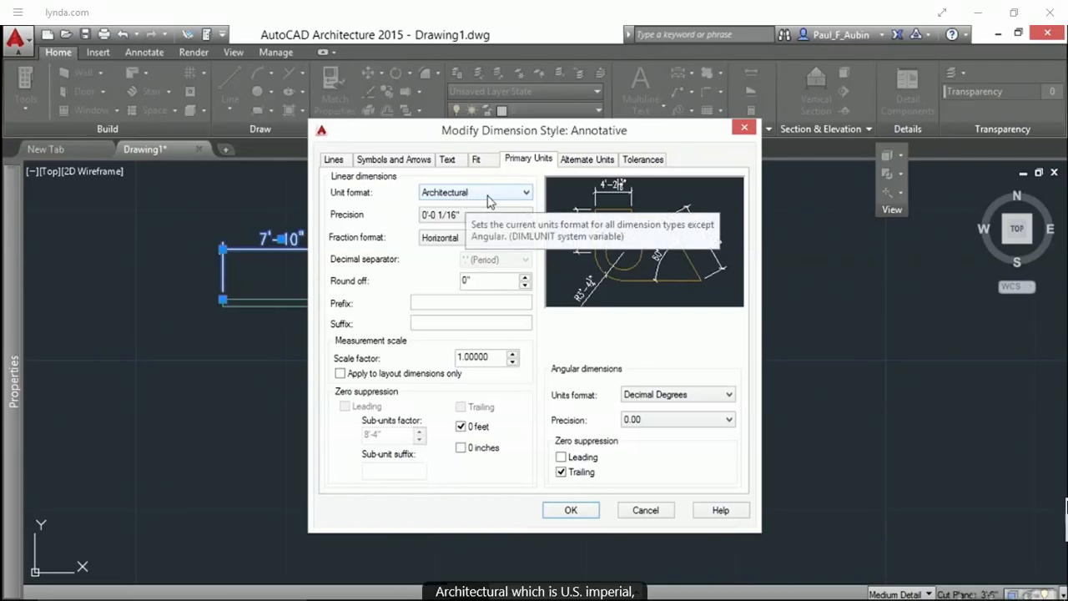
{"action": "left_click", "coordinate": [608, 164]}
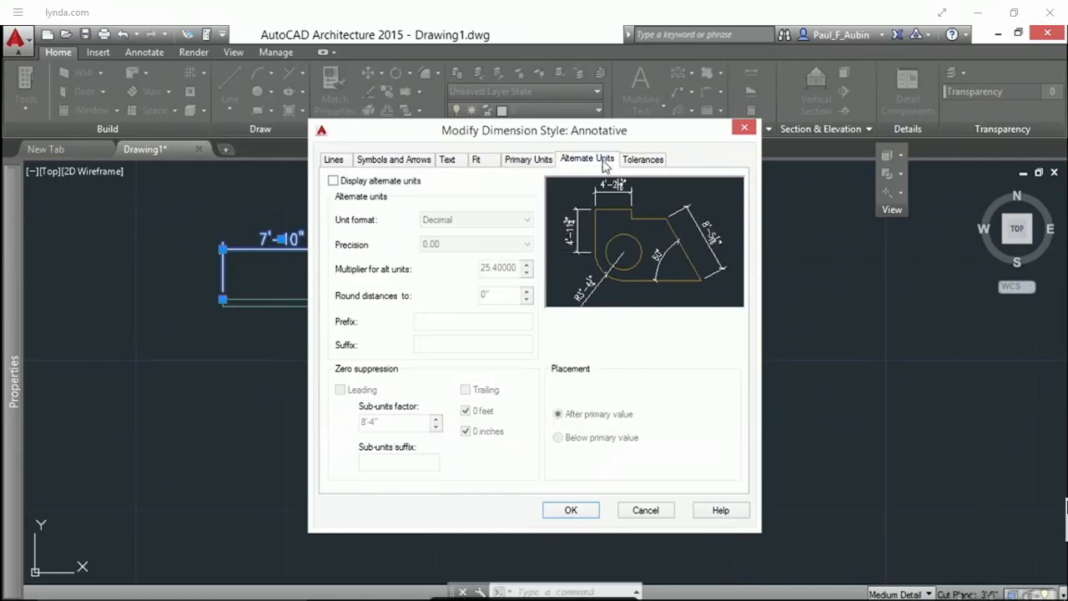
{"action": "left_click", "coordinate": [334, 182]}
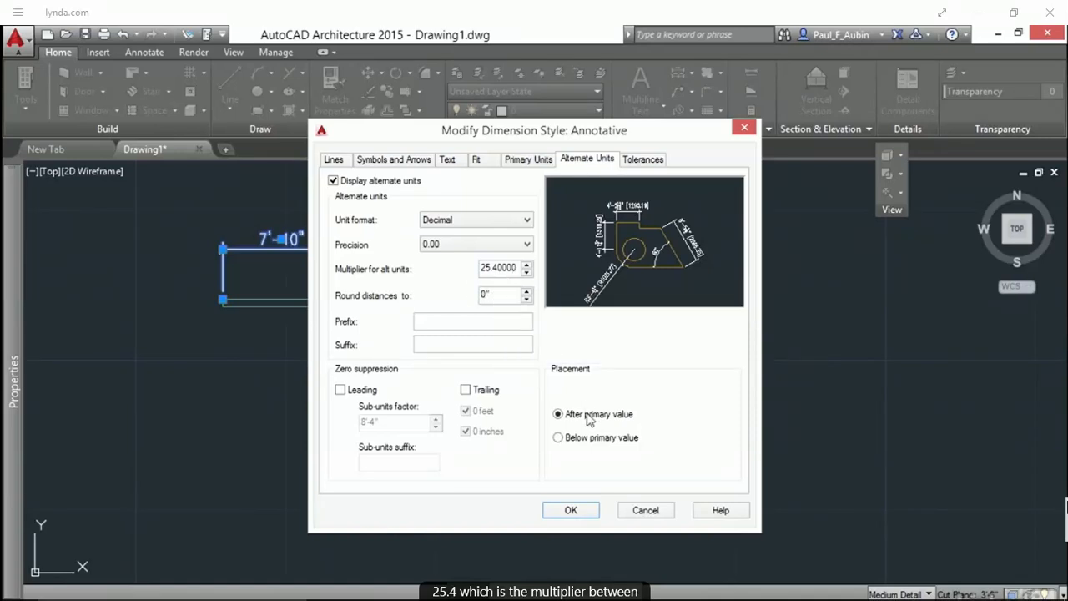
{"action": "left_click", "coordinate": [567, 438]}
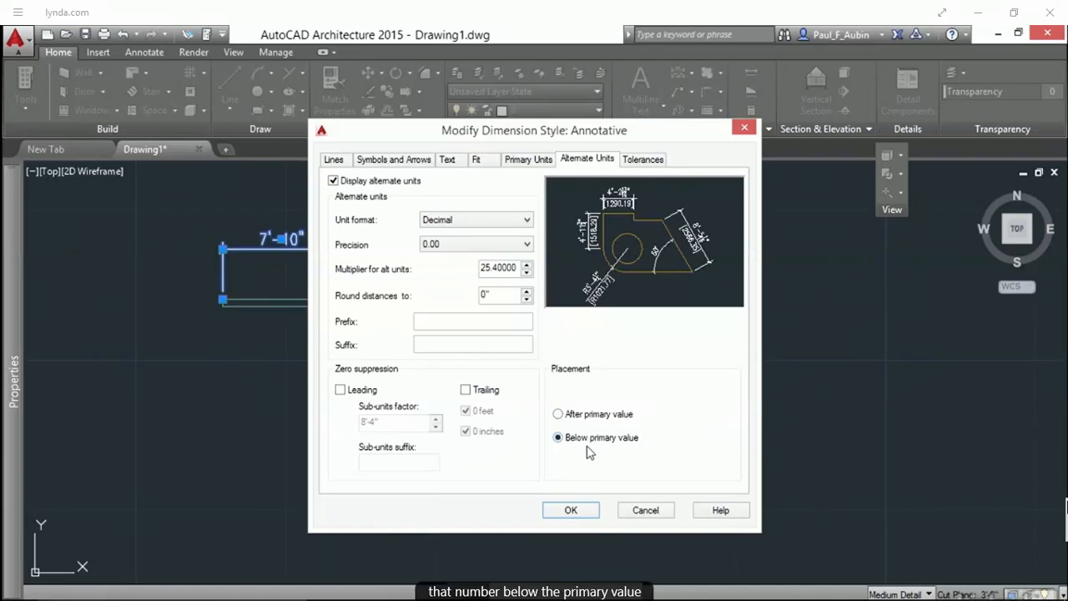
{"action": "left_click", "coordinate": [594, 511]}
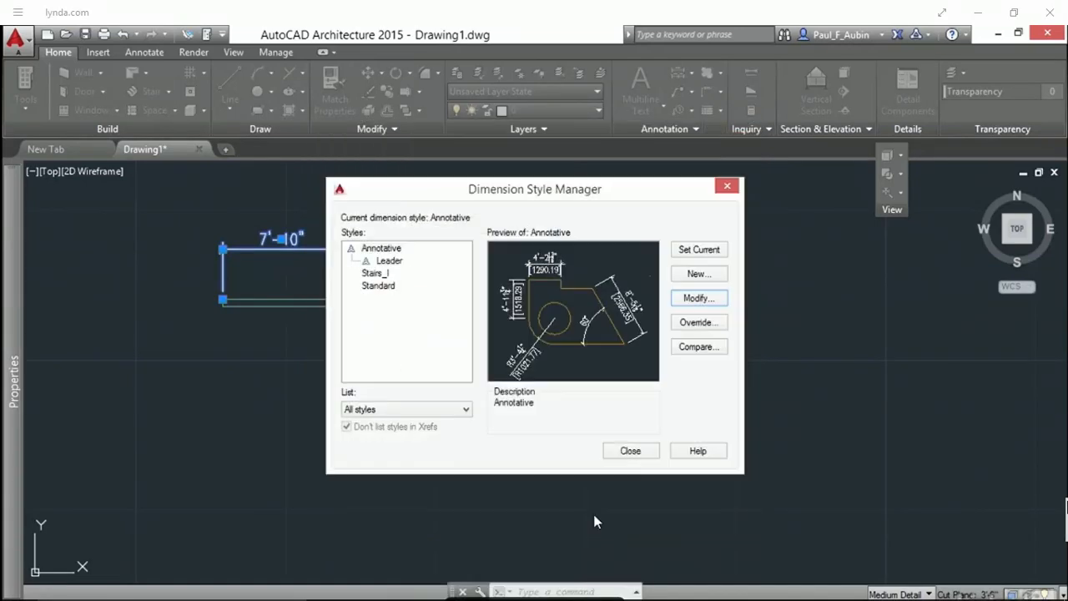
{"action": "left_click", "coordinate": [631, 451]}
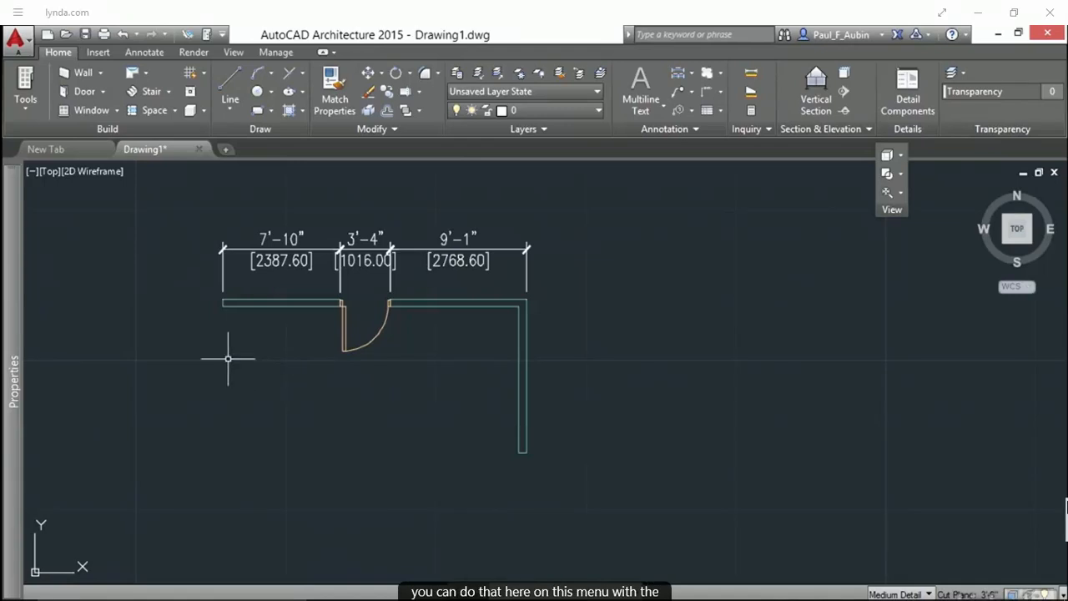
Change the drawing units to Millimeters in Drawing Setup, rescaling both modelspace and paperspace objects
{"action": "left_click", "coordinate": [27, 47]}
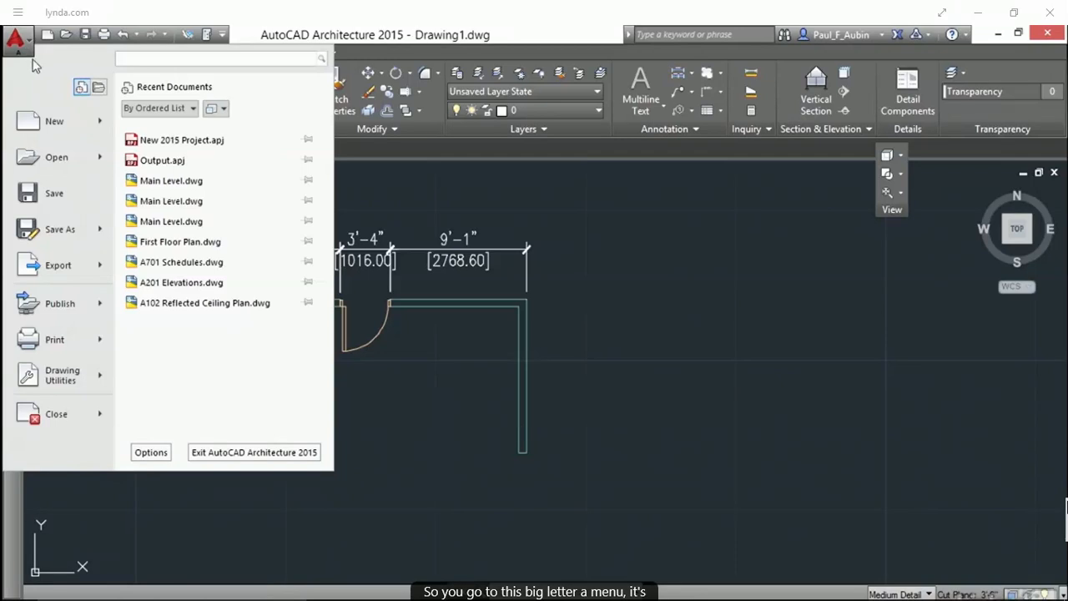
{"action": "mouse_move", "coordinate": [71, 384]}
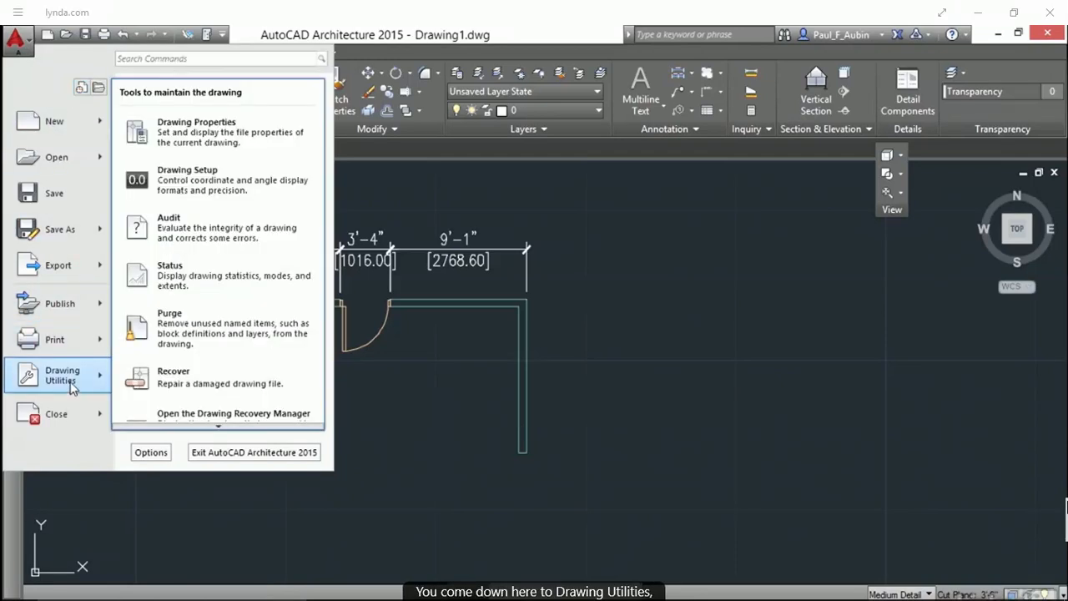
{"action": "left_click", "coordinate": [189, 194]}
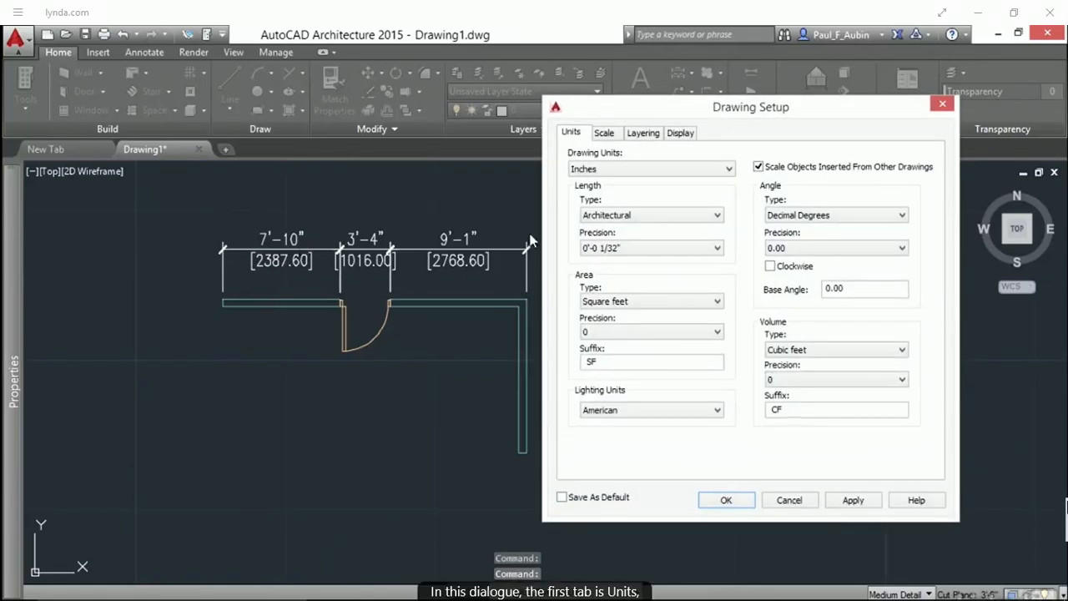
{"action": "left_click", "coordinate": [601, 173]}
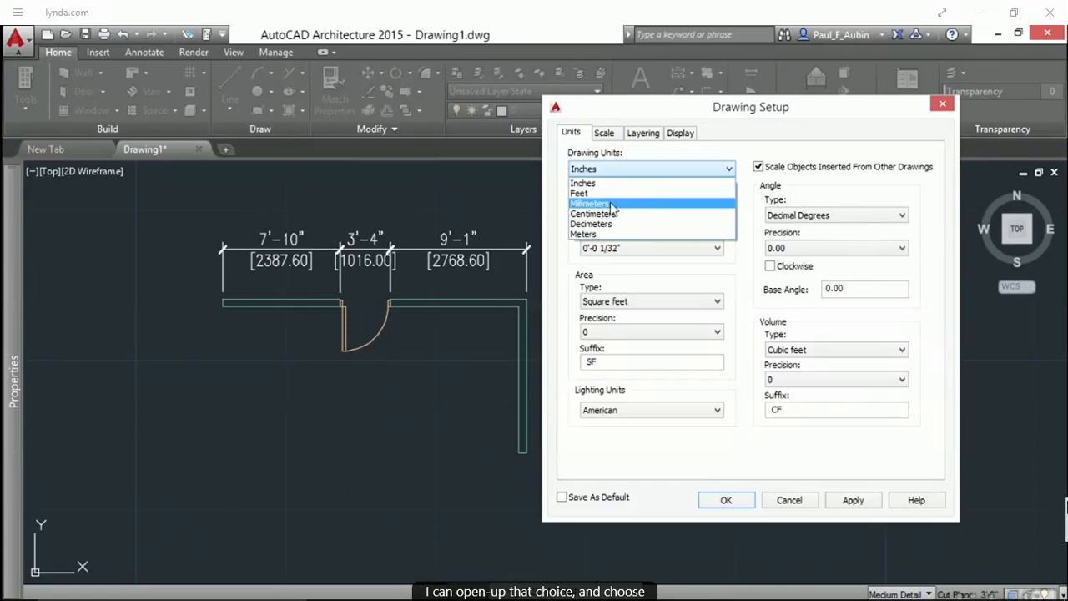
{"action": "left_click", "coordinate": [612, 205]}
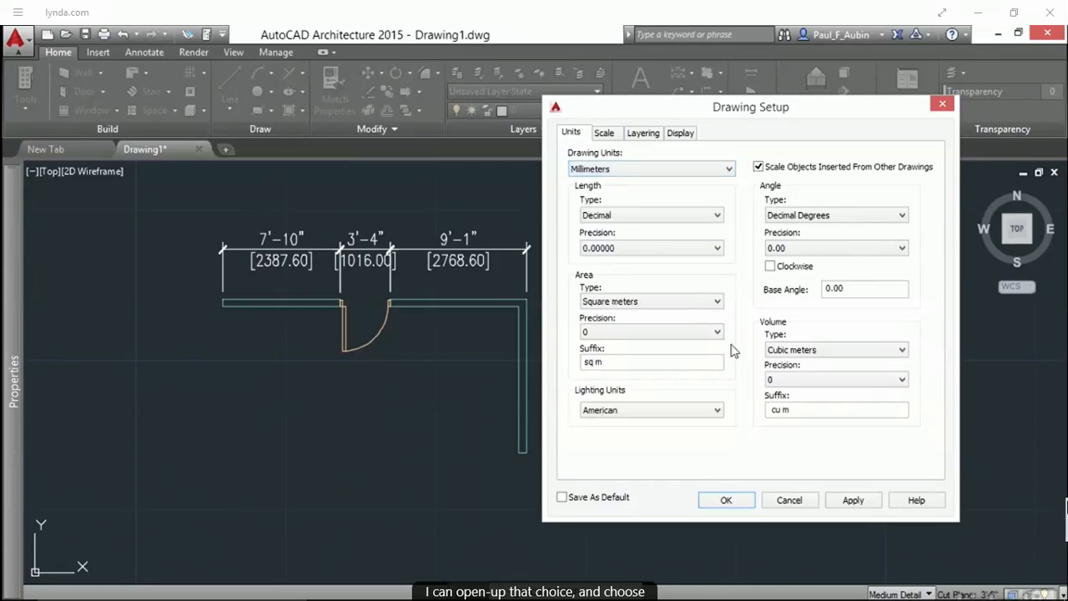
{"action": "left_click", "coordinate": [741, 503]}
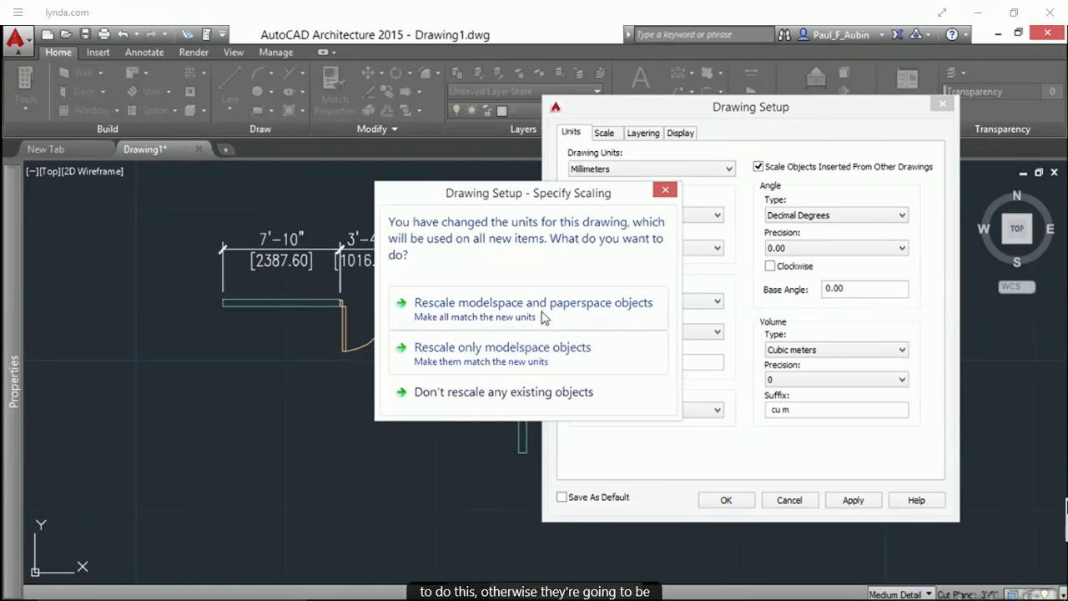
{"action": "left_click", "coordinate": [469, 311]}
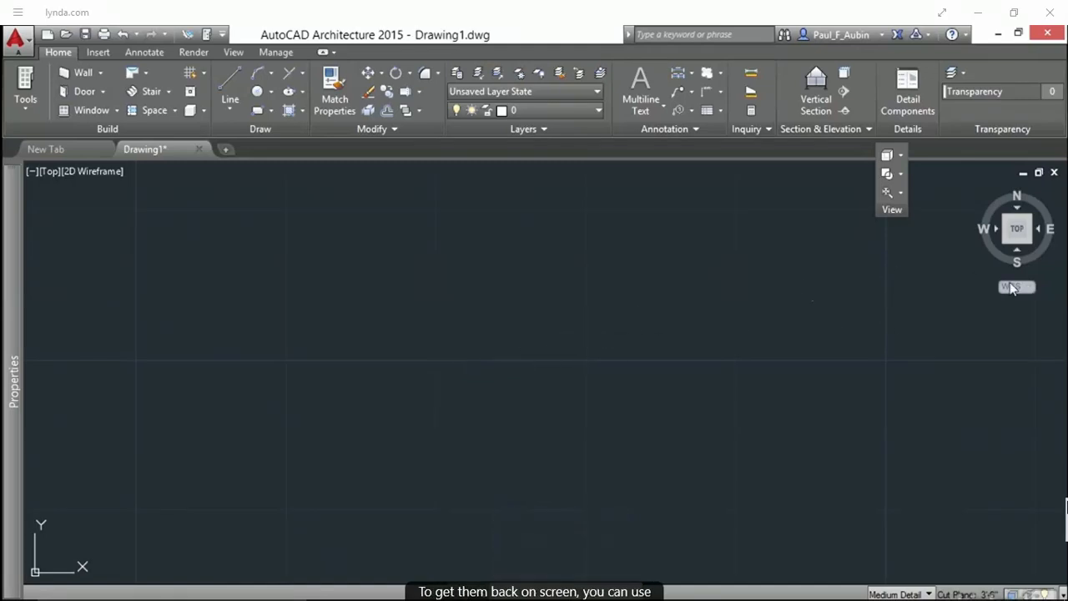
Inspect the width properties of the wall and the door after the unit change
{"action": "left_click", "coordinate": [1017, 233]}
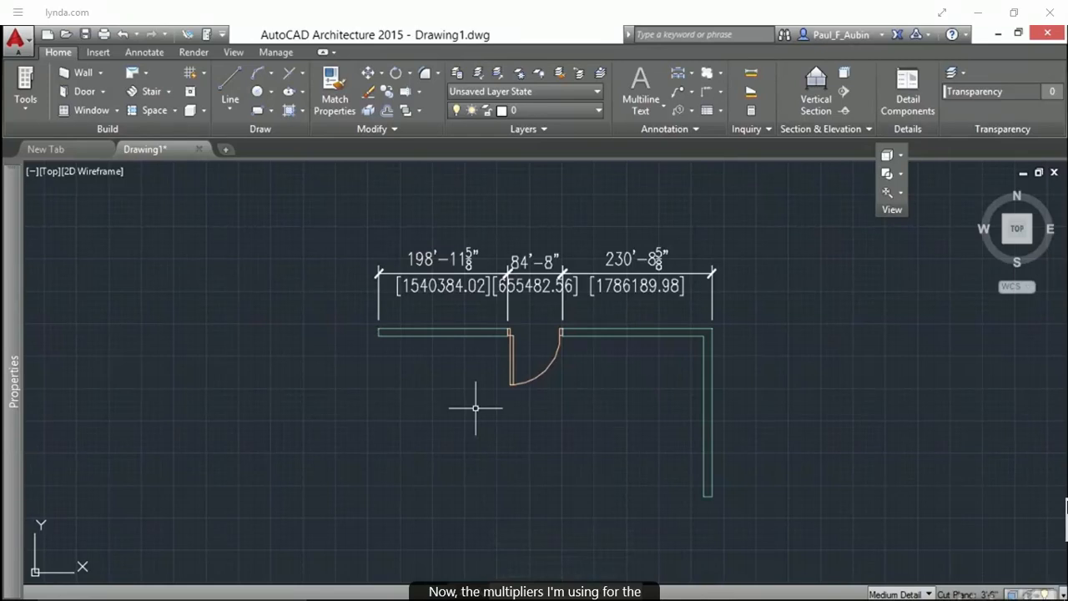
{"action": "left_click", "coordinate": [460, 333]}
{"action": "mouse_move", "coordinate": [14, 384]}
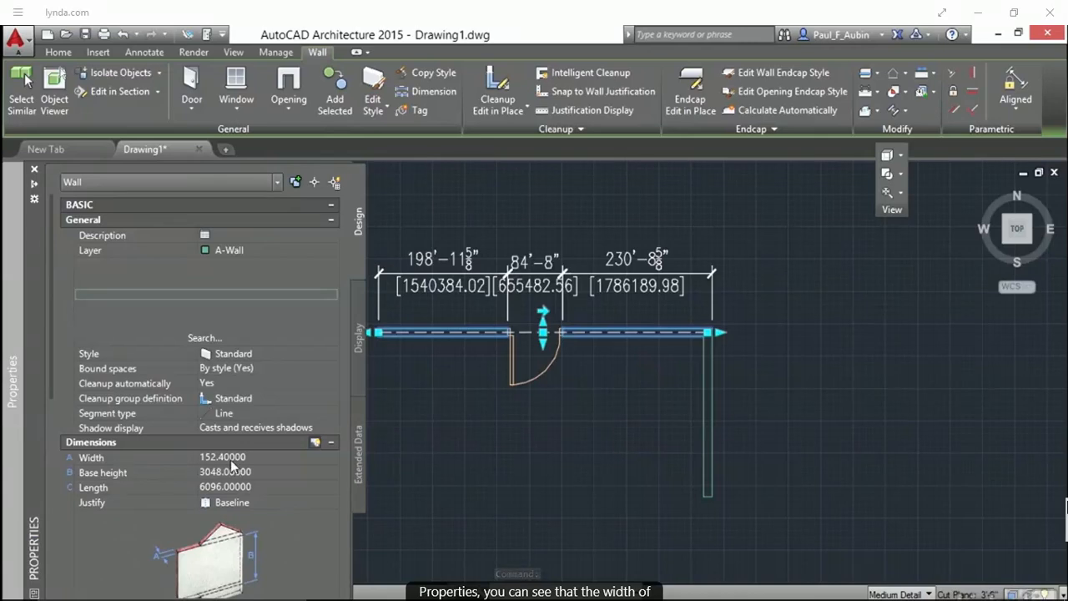
{"action": "key", "text": "Escape"}
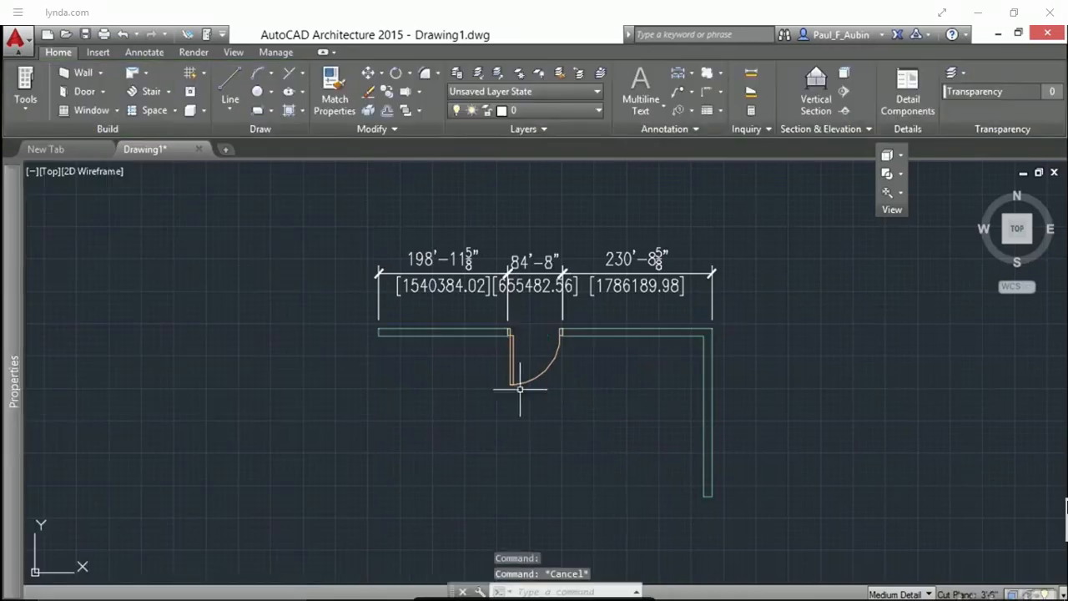
{"action": "left_click", "coordinate": [526, 382]}
{"action": "mouse_move", "coordinate": [20, 442]}
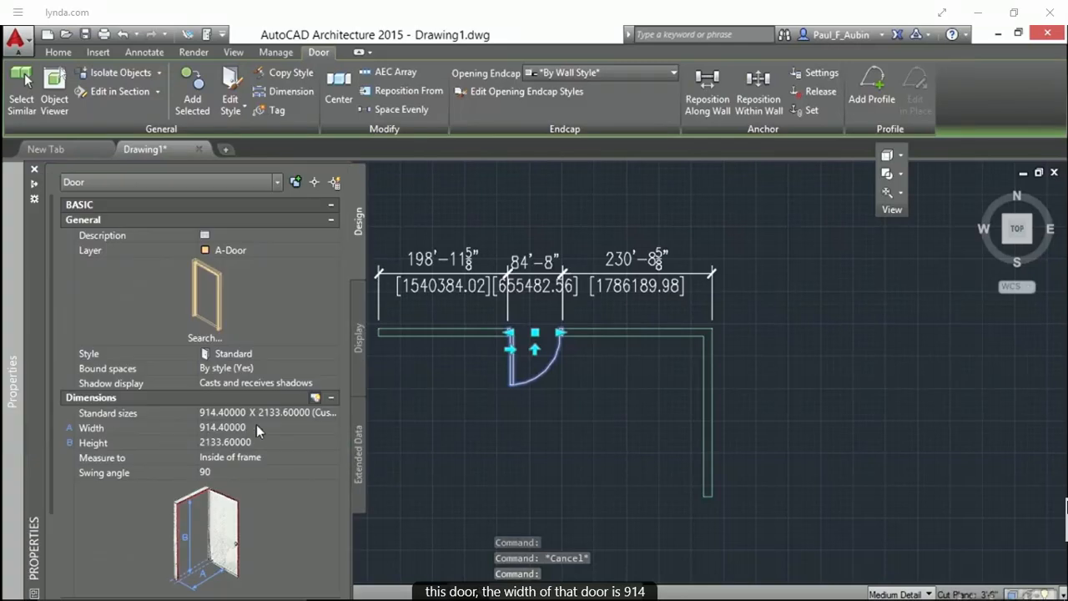
{"action": "key", "text": "Escape"}
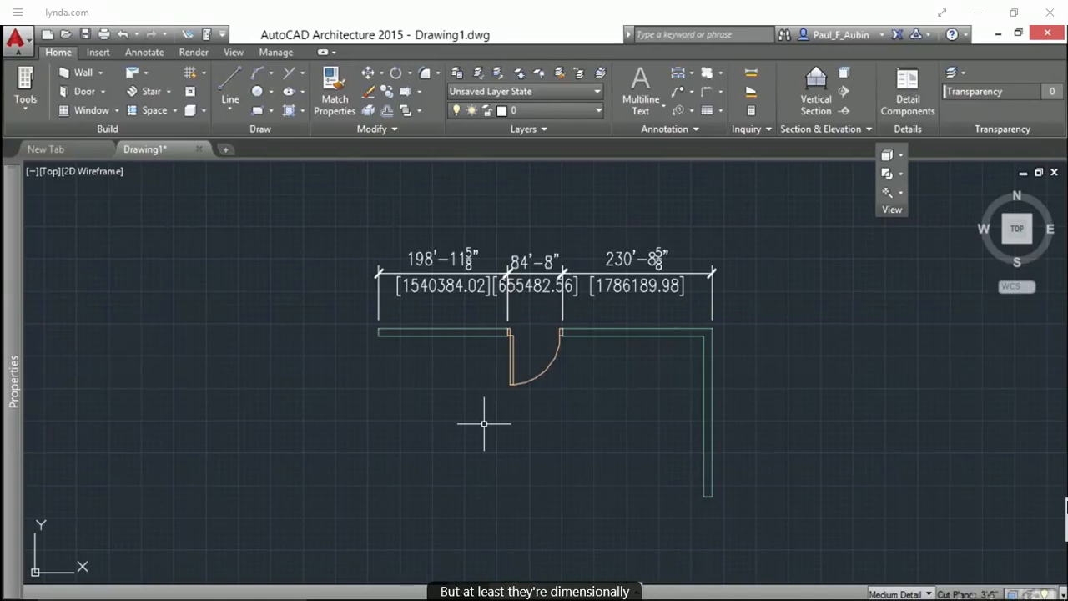
Open the Annotative dimension style from the selected dimension and set its primary unit format to Decimal
{"action": "left_click", "coordinate": [460, 279]}
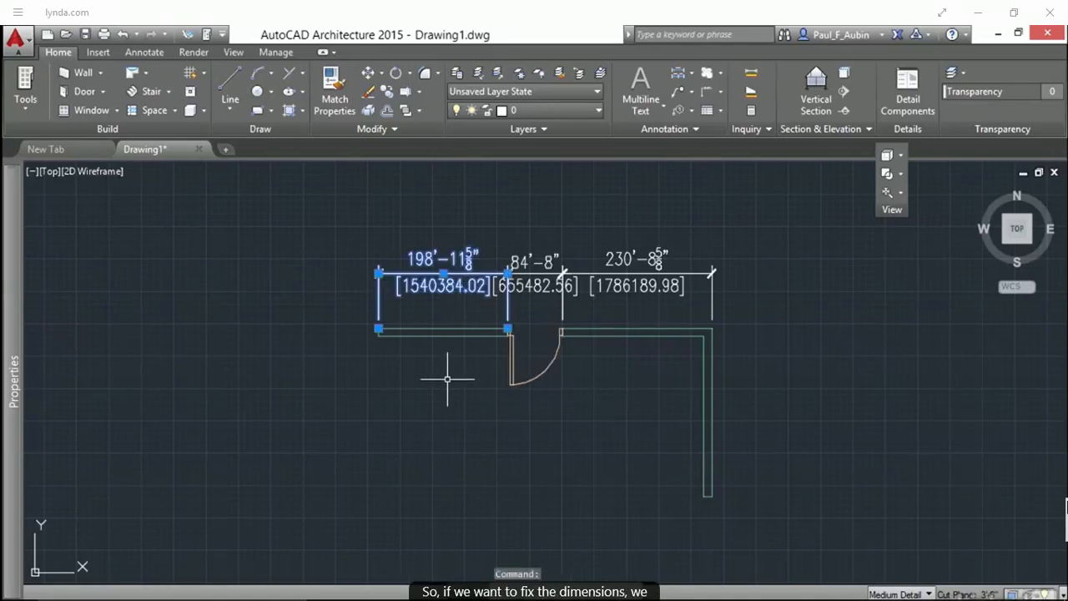
{"action": "right_click", "coordinate": [290, 167]}
{"action": "left_click", "coordinate": [364, 479]}
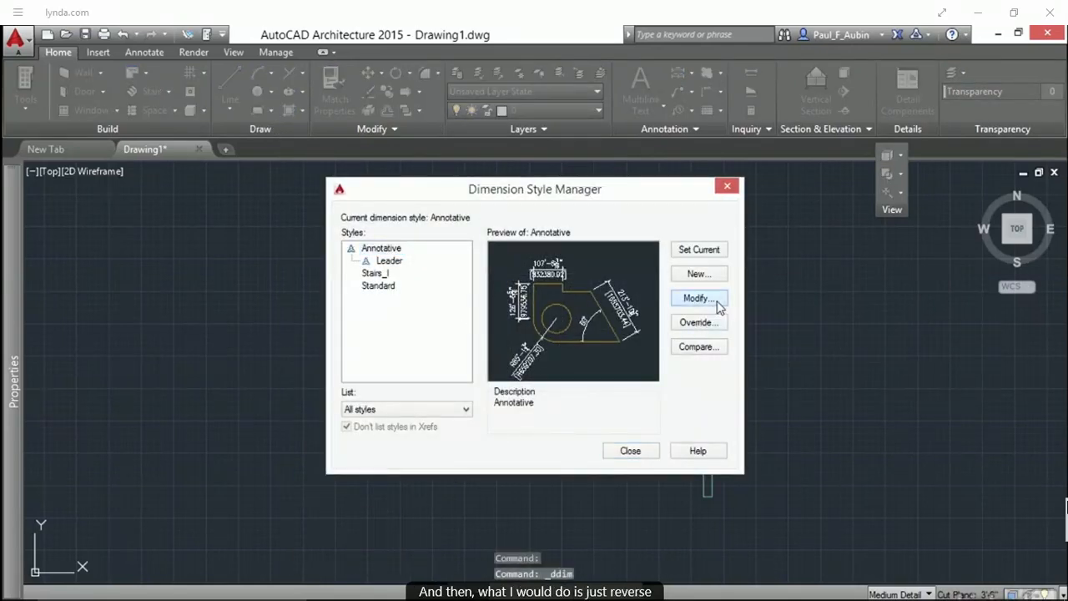
{"action": "left_click", "coordinate": [717, 304]}
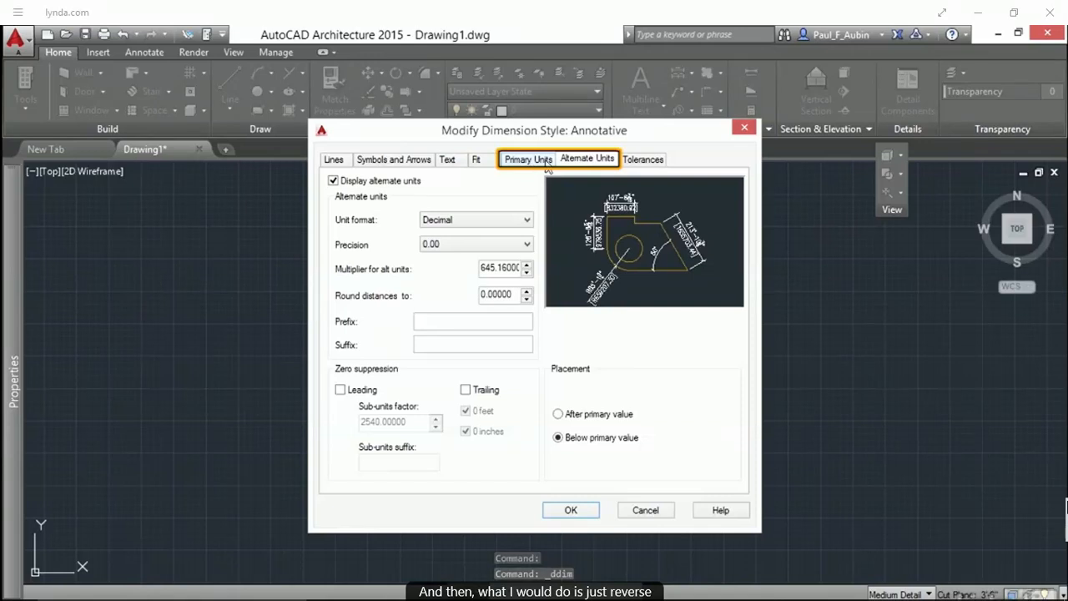
{"action": "left_click", "coordinate": [540, 160]}
{"action": "left_click", "coordinate": [492, 194]}
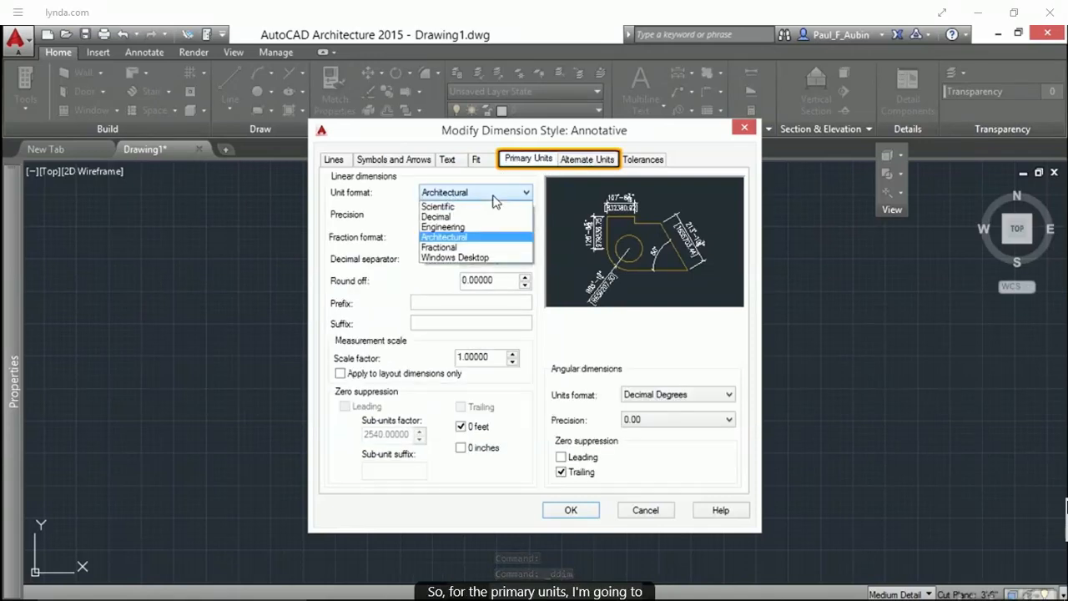
{"action": "left_click", "coordinate": [457, 218]}
Set the alternate units to Architectural with a multiplier of .0394, then close the dimension style manager
{"action": "left_click", "coordinate": [583, 160]}
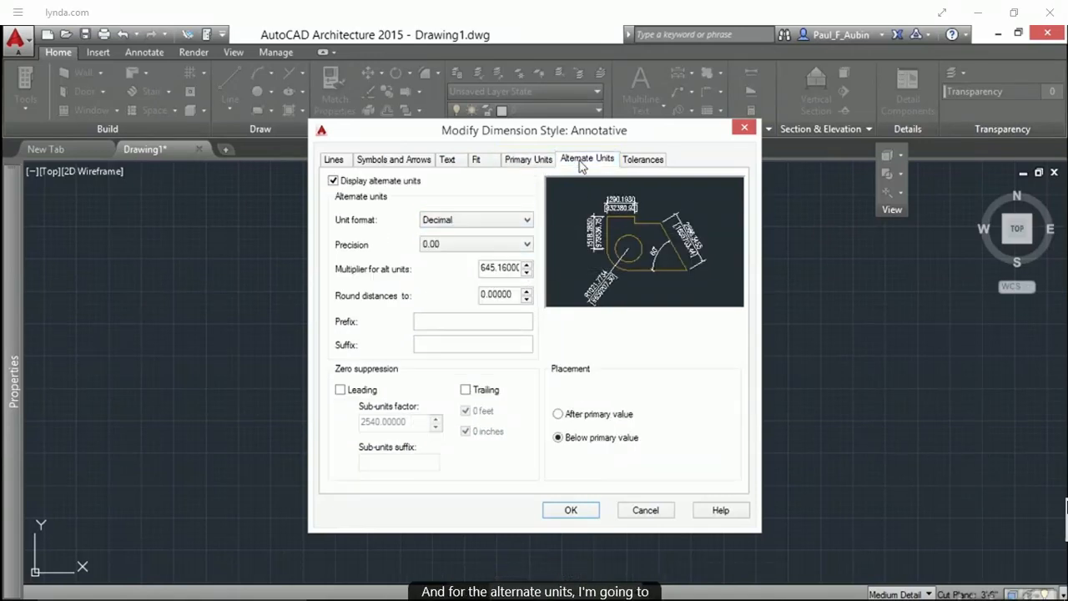
{"action": "left_click", "coordinate": [521, 220]}
{"action": "left_click", "coordinate": [457, 276]}
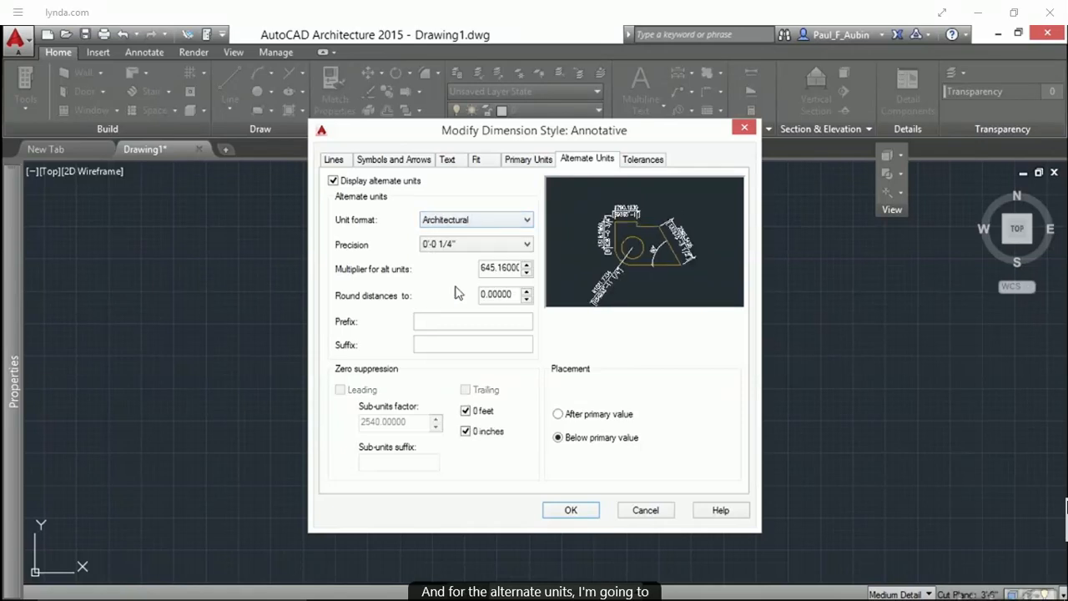
{"action": "left_click_drag", "start_coordinate": [482, 267], "coordinate": [521, 268]}
{"action": "type", "text": ".0394"}
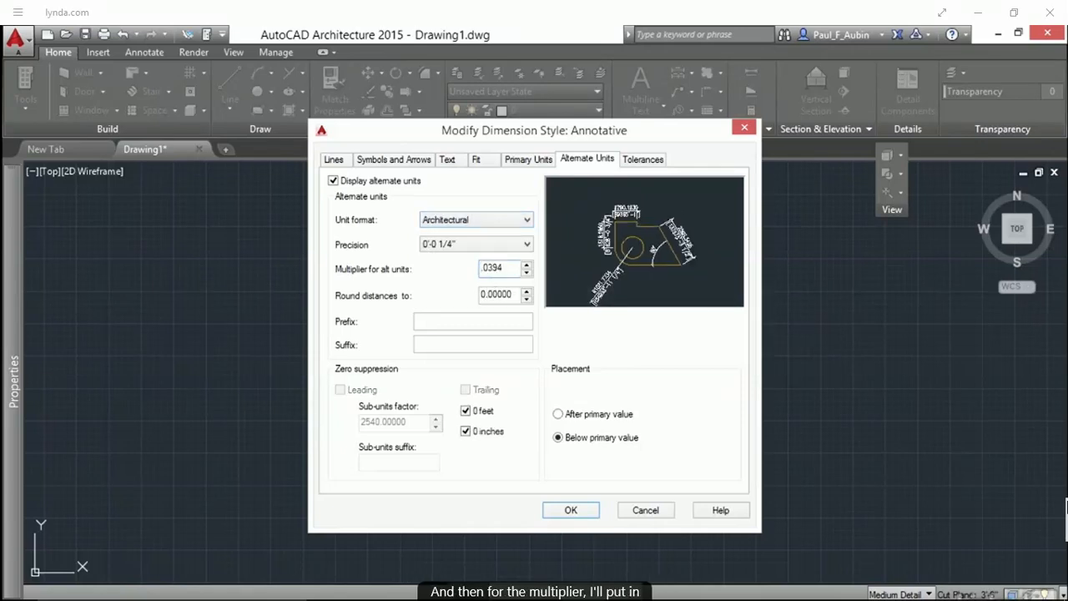
{"action": "left_click", "coordinate": [575, 510]}
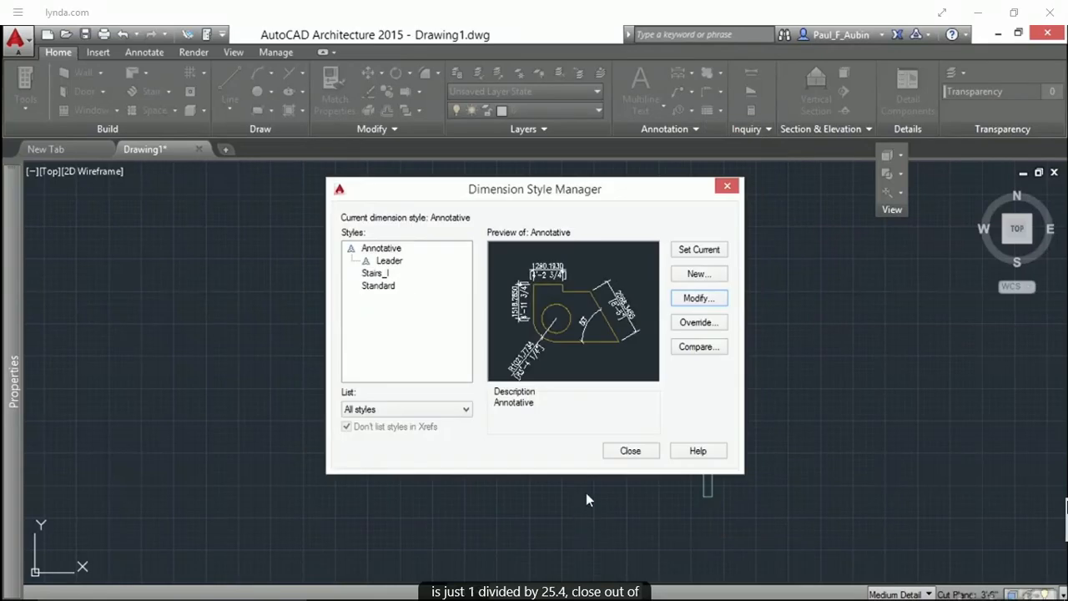
{"action": "left_click", "coordinate": [630, 451]}
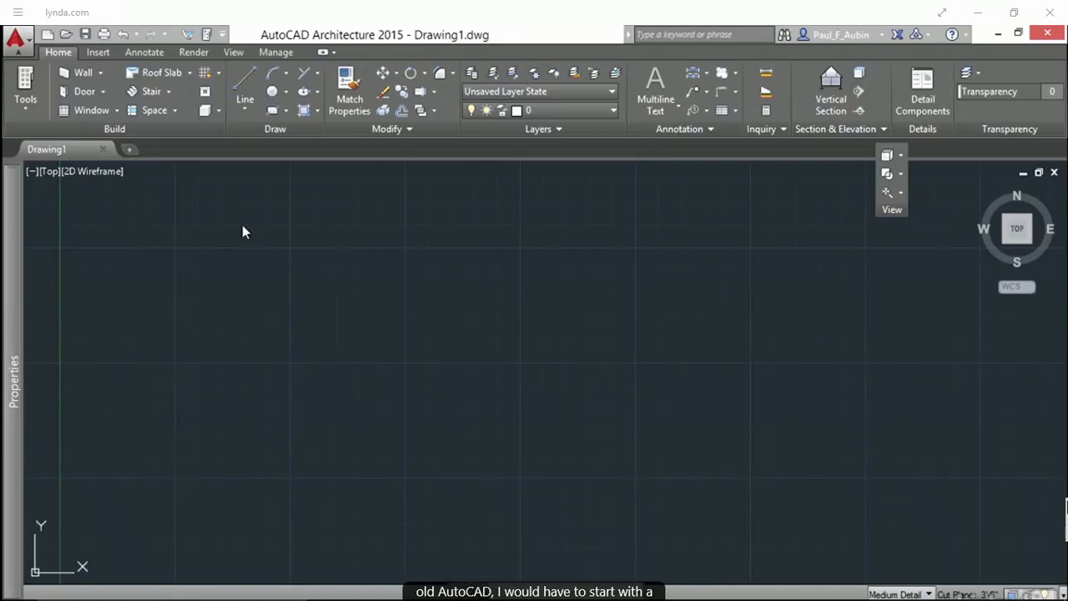
Draw a corner with the Line tool: one vertical line and one horizontal line running right from its top
{"action": "left_click", "coordinate": [250, 83]}
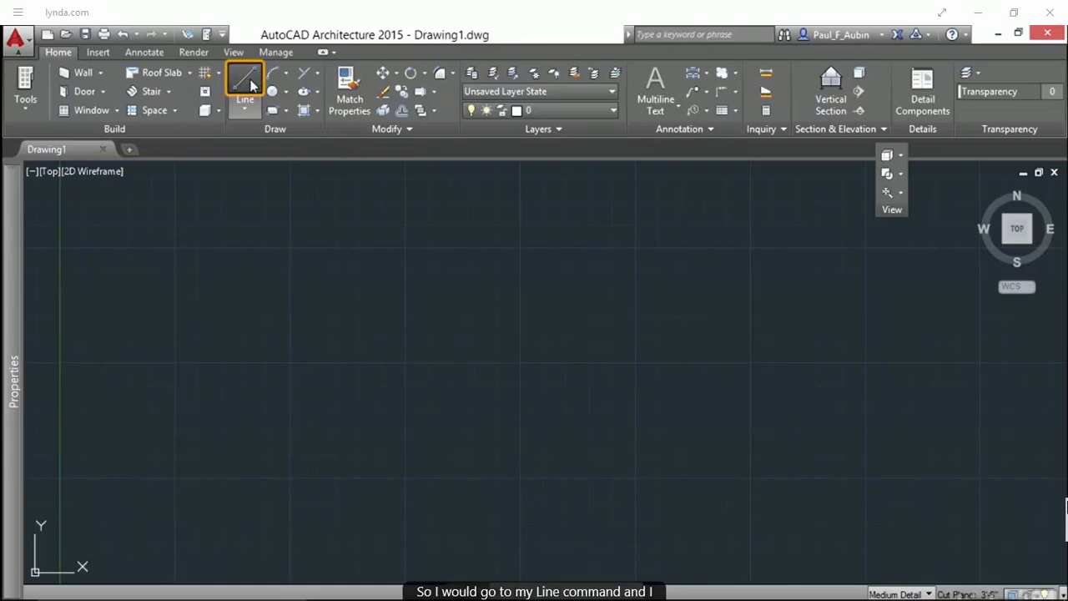
{"action": "left_click", "coordinate": [103, 371]}
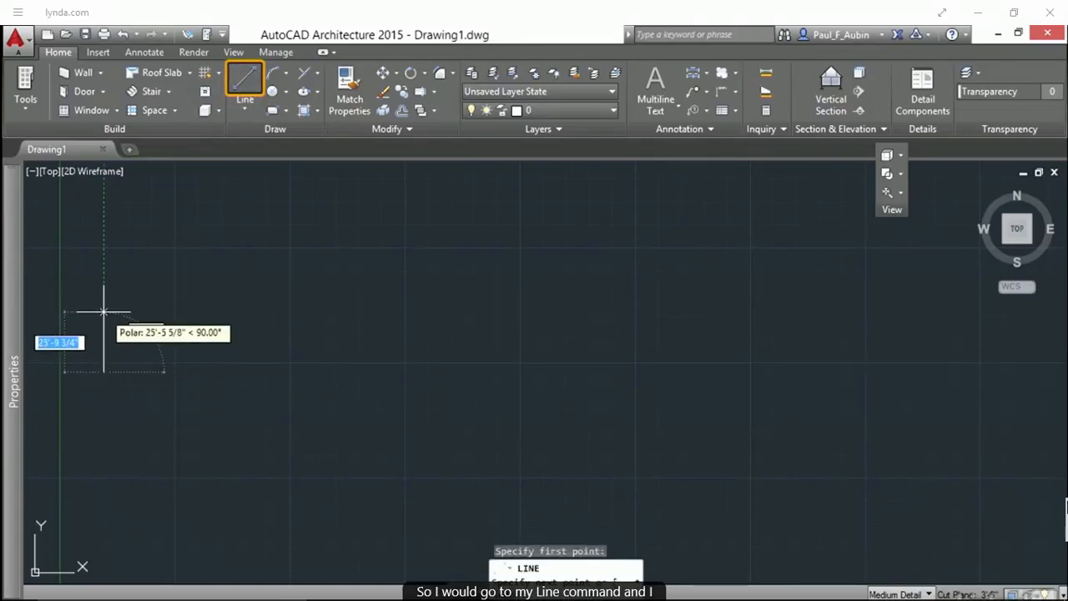
{"action": "left_click", "coordinate": [104, 308]}
{"action": "left_click", "coordinate": [200, 308]}
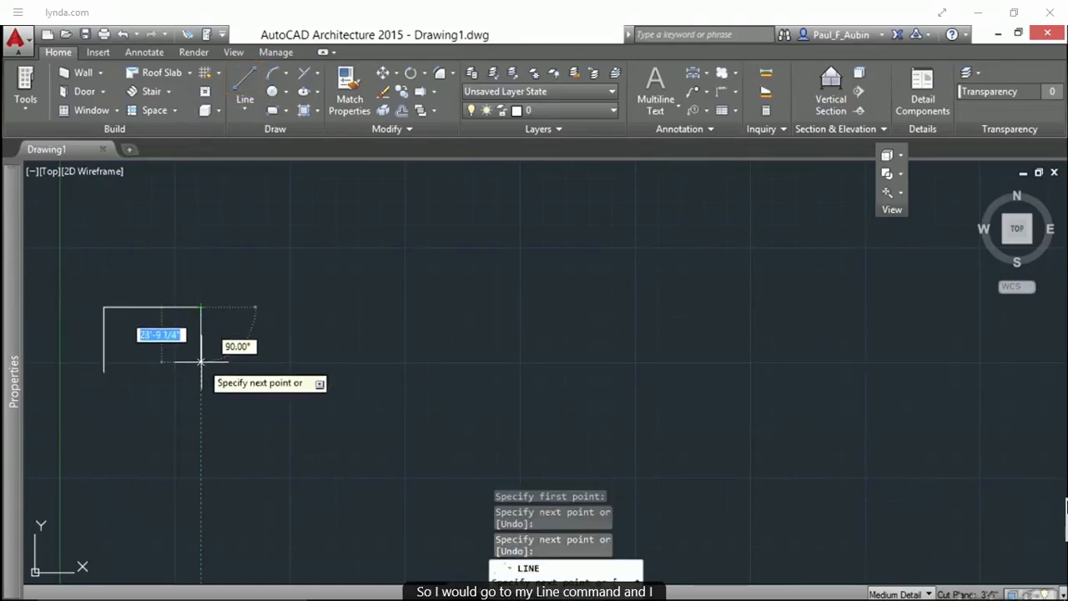
{"action": "key", "text": "Return"}
{"action": "scroll", "coordinate": [118, 326], "scroll_direction": "up", "scroll_amount": 5}
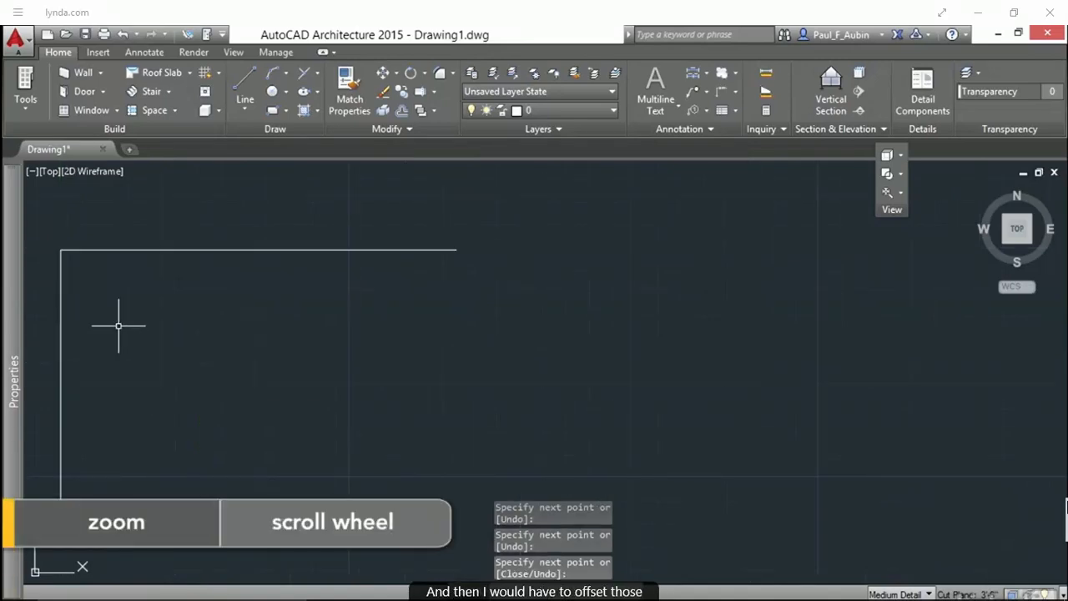
Offset the horizontal line downward and the vertical line to the right by 6
{"action": "type", "text": "o"}
{"action": "key", "text": "Return"}
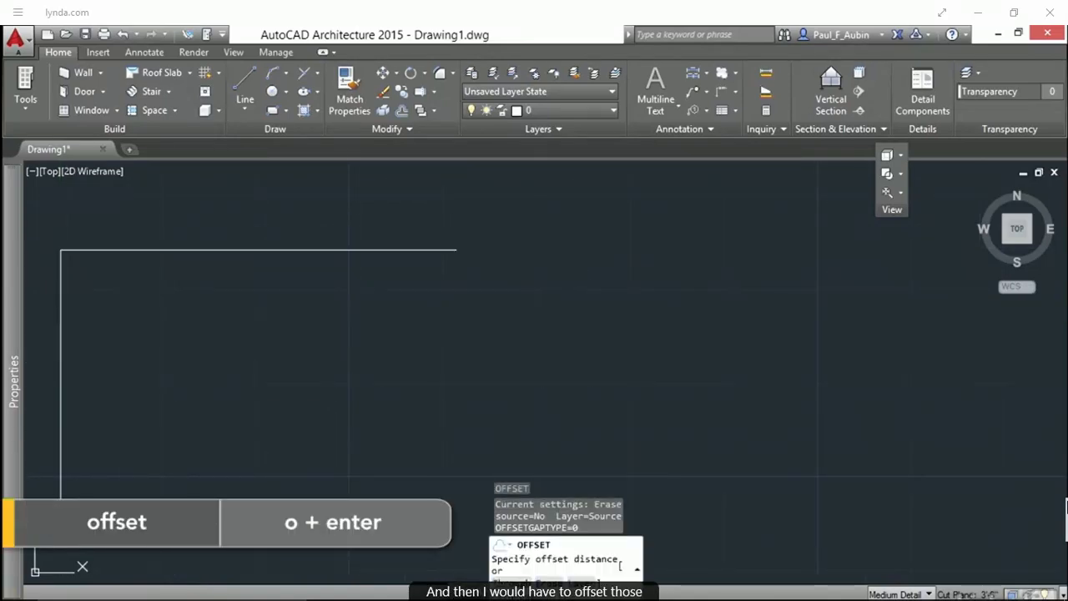
{"action": "key", "text": "Return"}
{"action": "left_click", "coordinate": [132, 251]}
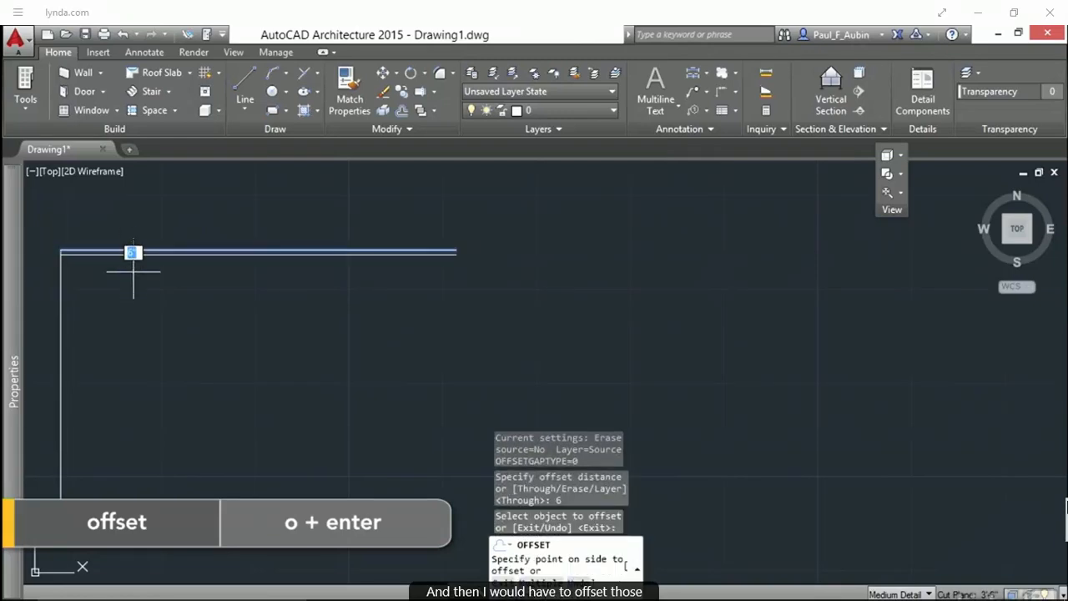
{"action": "left_click", "coordinate": [133, 268]}
{"action": "left_click", "coordinate": [61, 319]}
{"action": "left_click", "coordinate": [120, 319]}
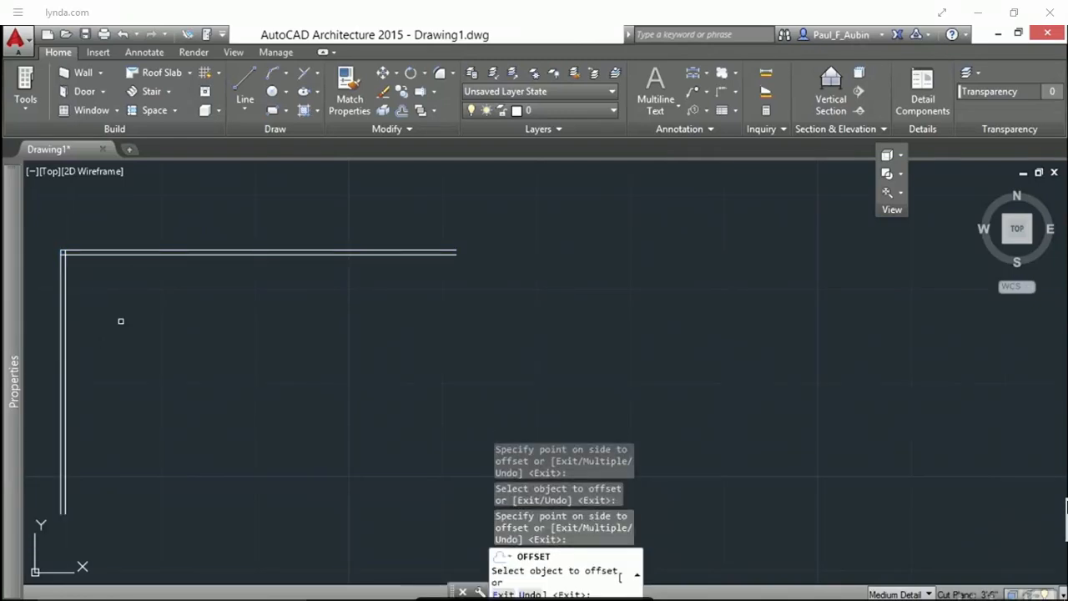
Trim the overlapping line ends where the inner wall lines meet at the corner
{"action": "key", "text": "Return"}
{"action": "type", "text": "tr"}
{"action": "key", "text": "Return"}
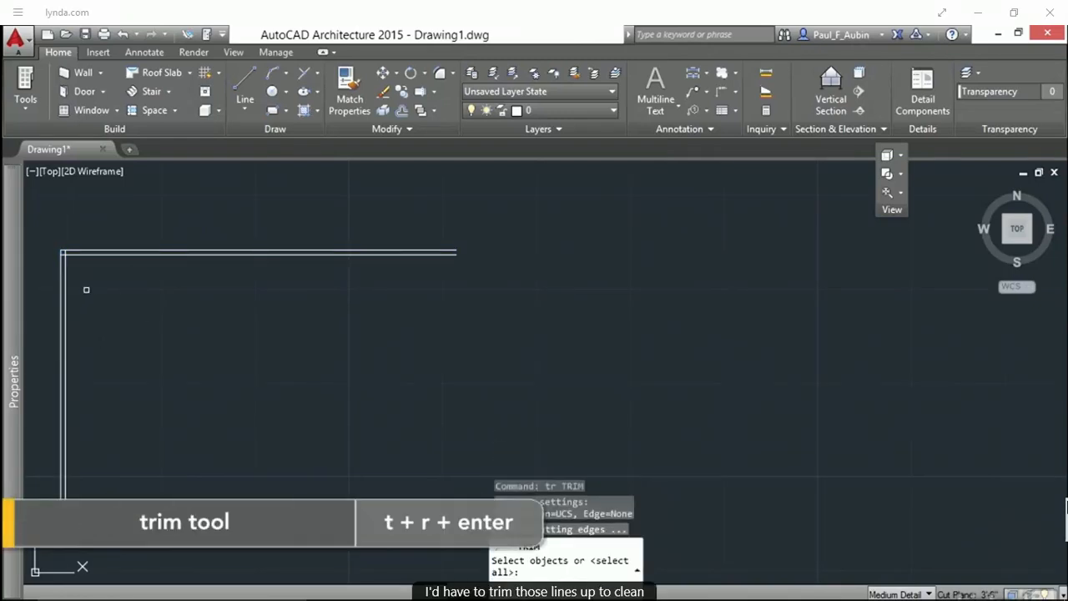
{"action": "left_click", "coordinate": [87, 290]}
{"action": "left_click", "coordinate": [69, 245]}
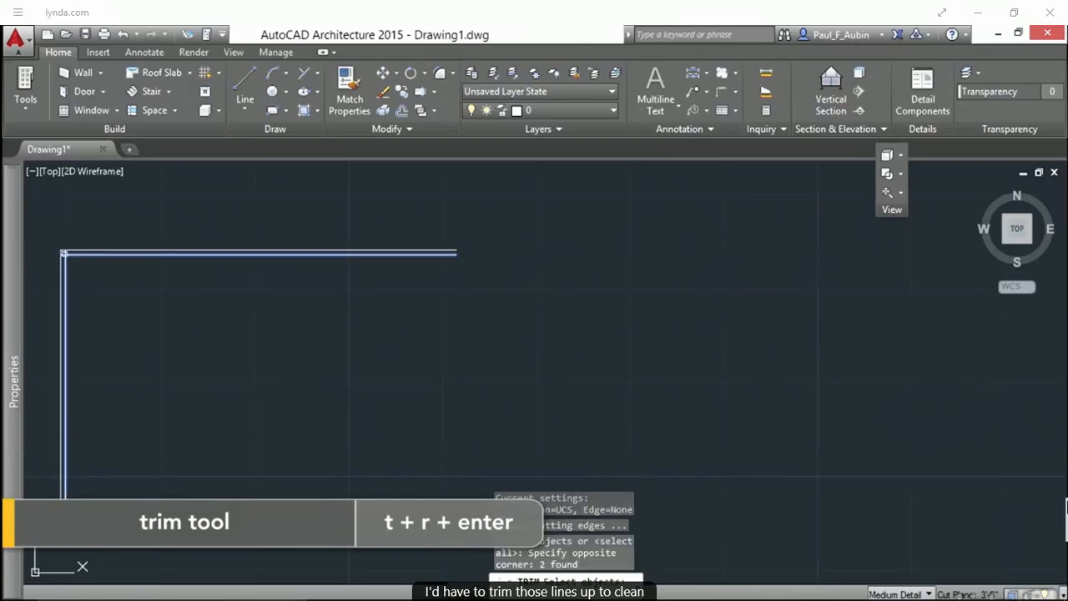
{"action": "scroll", "coordinate": [65, 244], "scroll_direction": "up", "scroll_amount": 3}
{"action": "key", "text": "Return"}
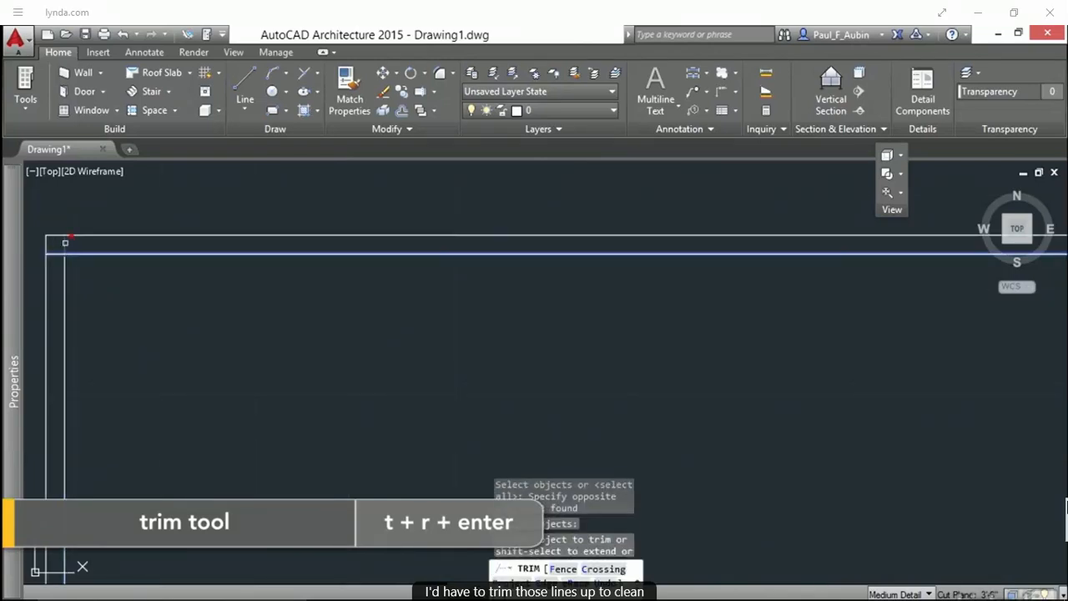
{"action": "scroll", "coordinate": [167, 297], "scroll_direction": "down", "scroll_amount": 4}
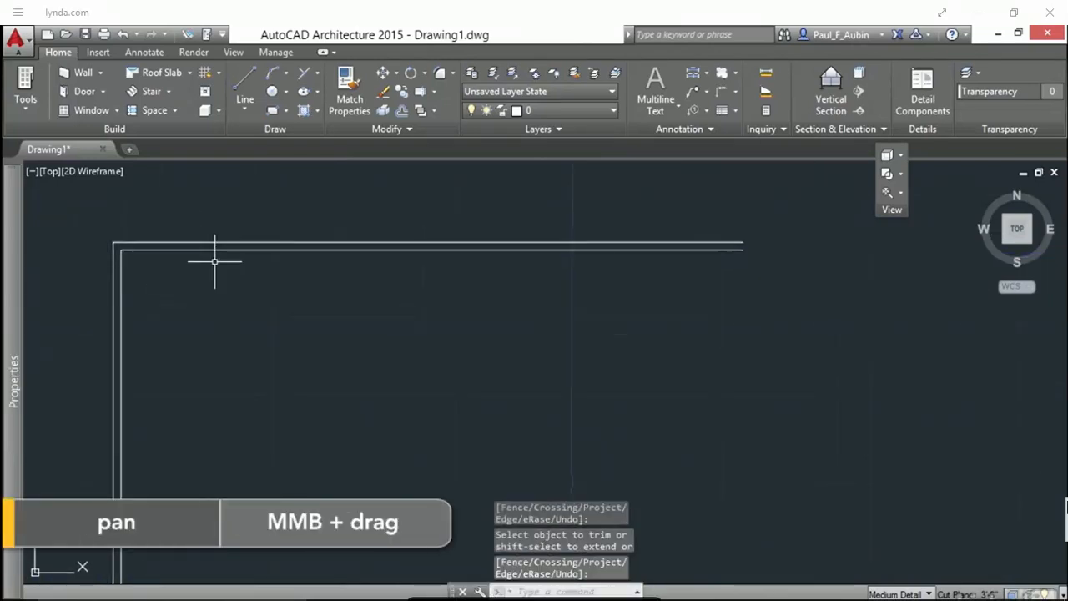
{"action": "left_click", "coordinate": [241, 84]}
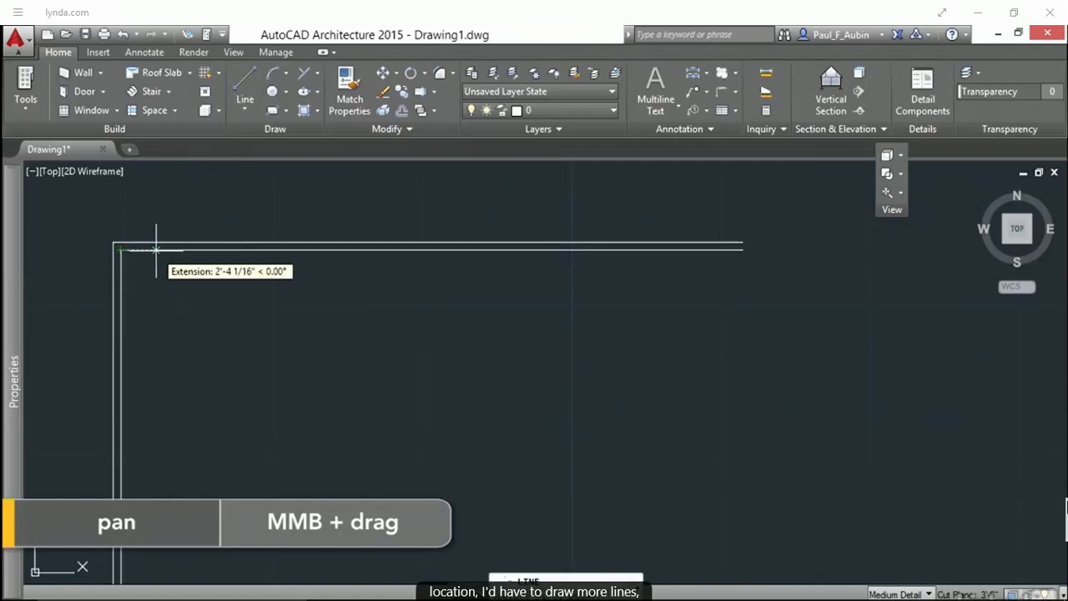
{"action": "left_click", "coordinate": [157, 243]}
{"action": "key", "text": "Escape"}
Cut a 3' door opening into the horizontal wall lines near the corner by offsetting and trimming
{"action": "type", "text": "o"}
{"action": "key", "text": "Return"}
{"action": "type", "text": "3'"}
{"action": "key", "text": "Return"}
{"action": "left_click", "coordinate": [156, 245]}
{"action": "left_click", "coordinate": [262, 262]}
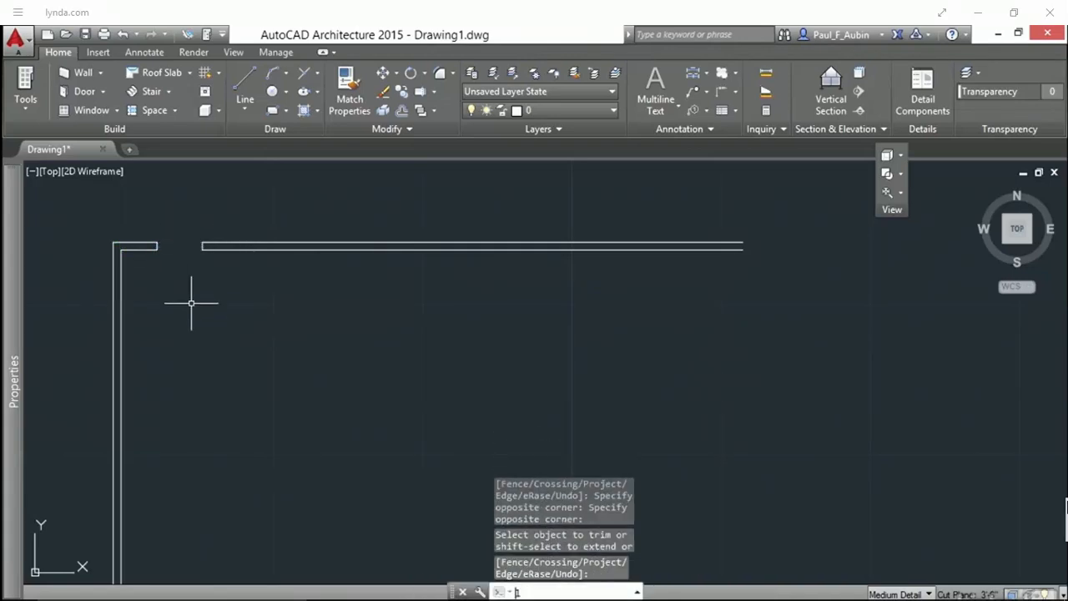
{"action": "key", "text": "Escape"}
Draw a 3' vertical door leaf line downward from the opening's left edge
{"action": "type", "text": "l"}
{"action": "key", "text": "Return"}
{"action": "left_click", "coordinate": [157, 267]}
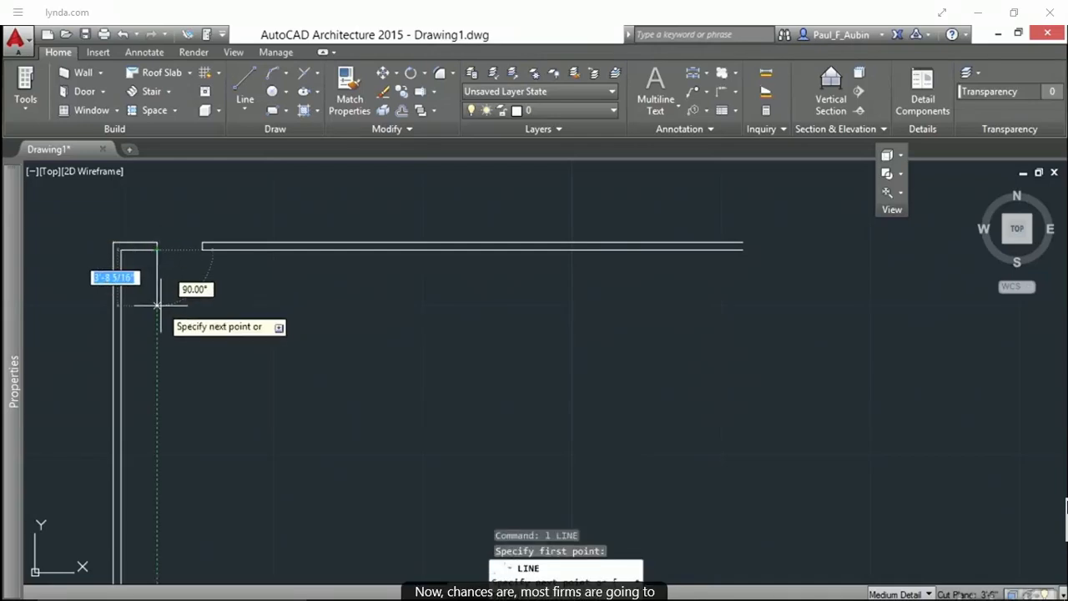
{"action": "type", "text": "3'"}
{"action": "key", "text": "Return"}
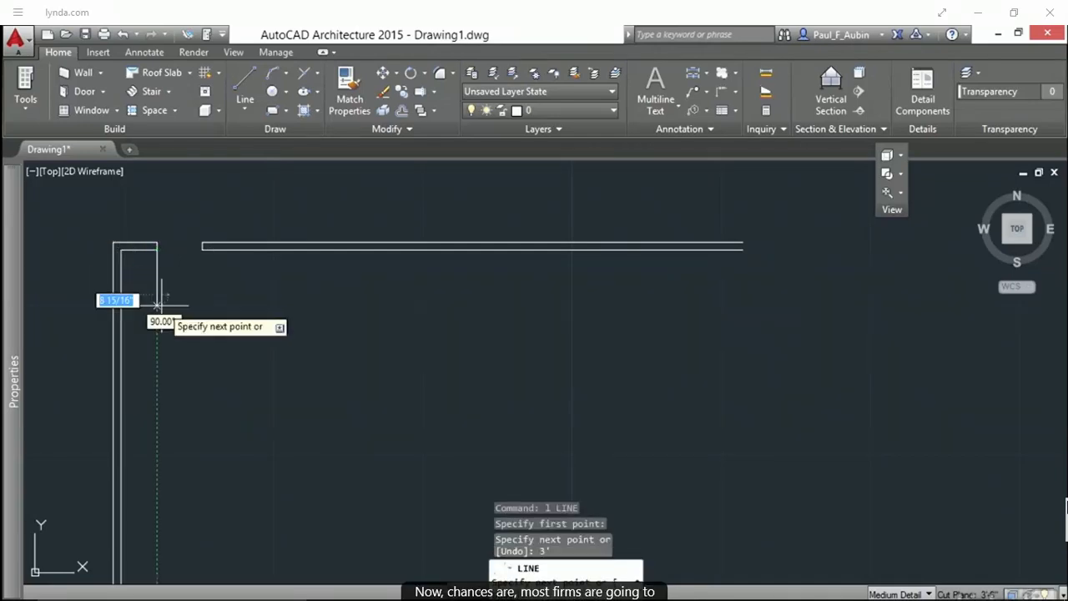
{"action": "key", "text": "Escape"}
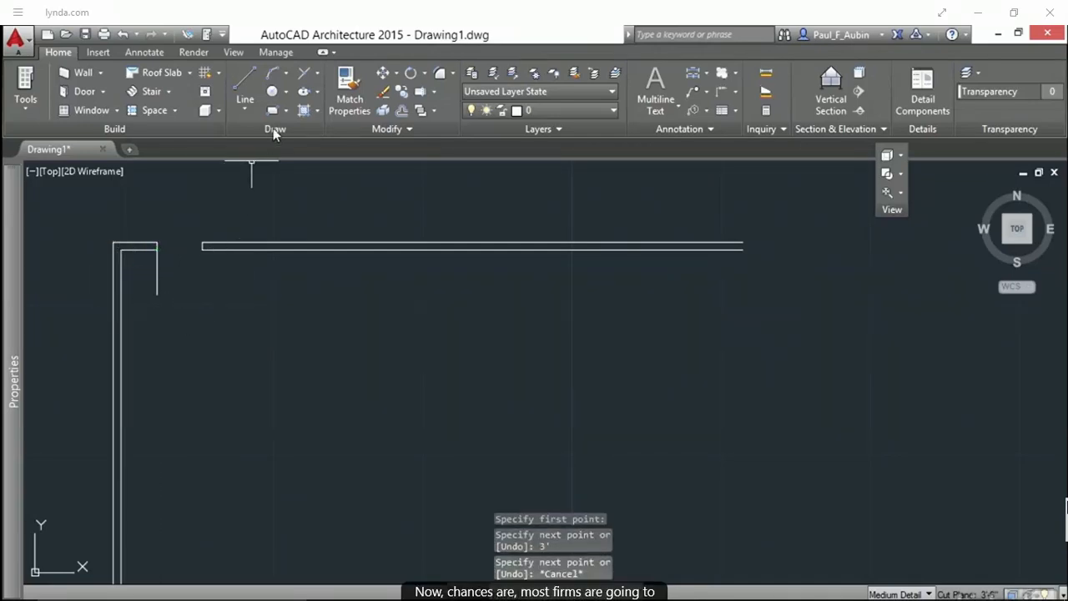
Draw the door swing arc by center, start and end point, from the leaf's end to the opening's right edge
{"action": "left_click", "coordinate": [272, 73]}
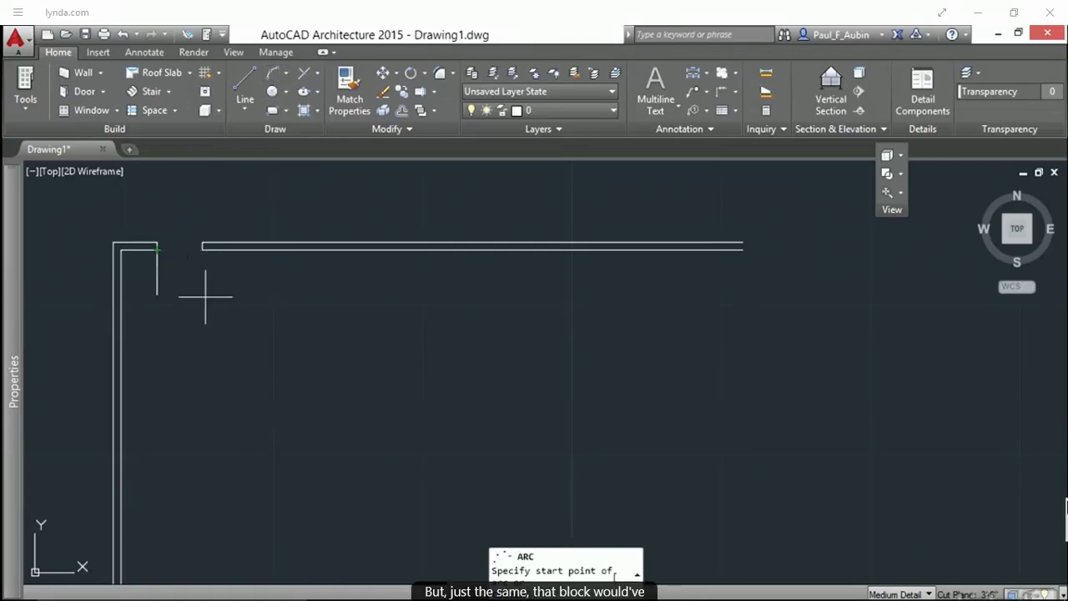
{"action": "type", "text": "c"}
{"action": "key", "text": "Return"}
{"action": "left_click", "coordinate": [156, 249]}
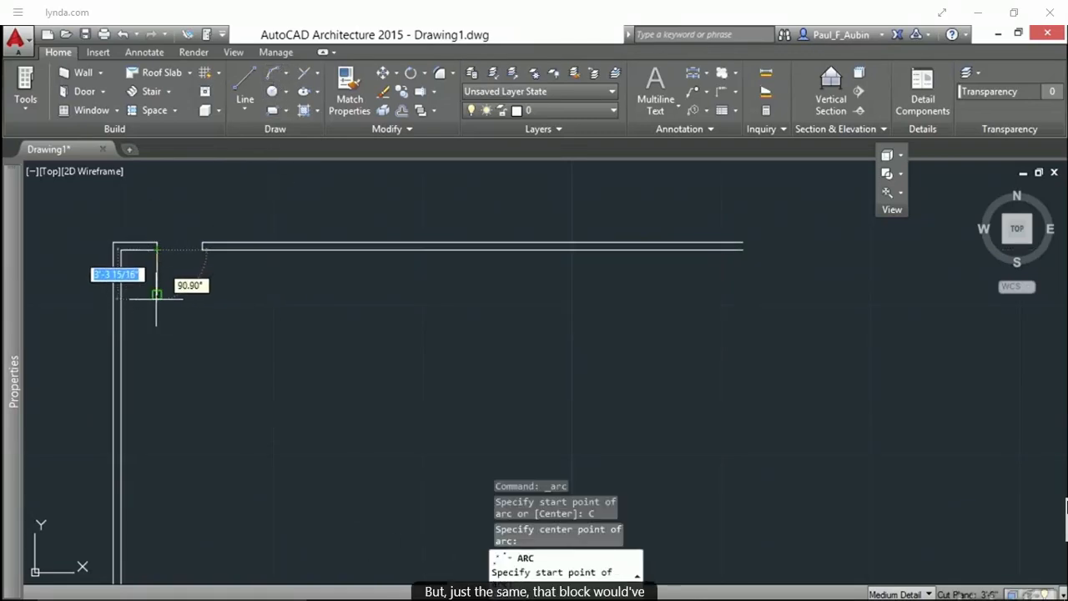
{"action": "left_click", "coordinate": [157, 294]}
{"action": "left_click", "coordinate": [202, 249]}
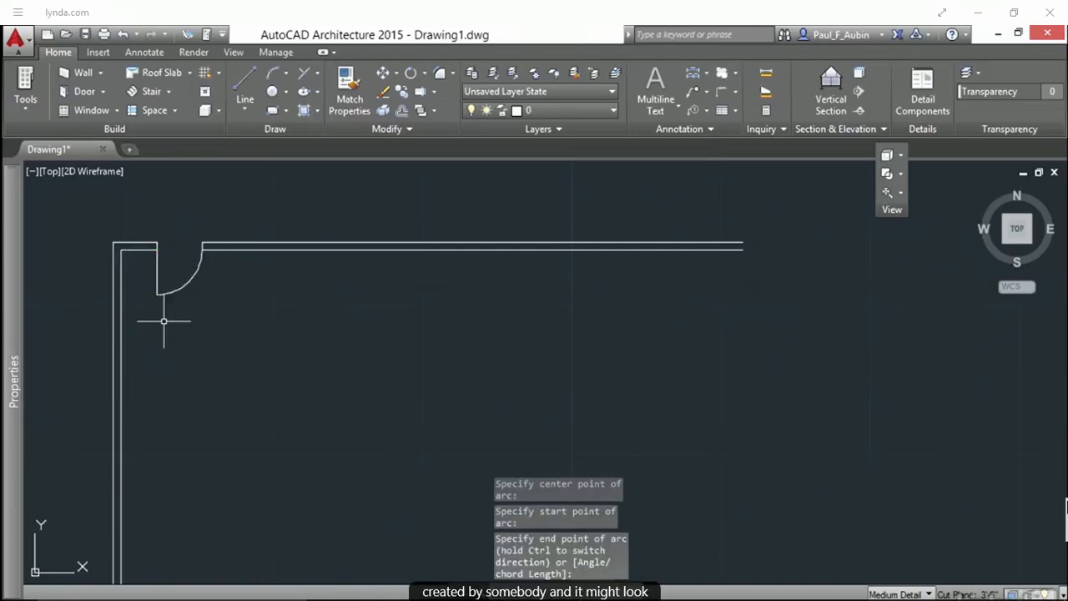
Review the layer list to check which layer the drawn lines are on
{"action": "scroll", "coordinate": [297, 331], "scroll_direction": "down", "scroll_amount": 4}
{"action": "middle_click_drag", "start_coordinate": [302, 329], "coordinate": [222, 308]}
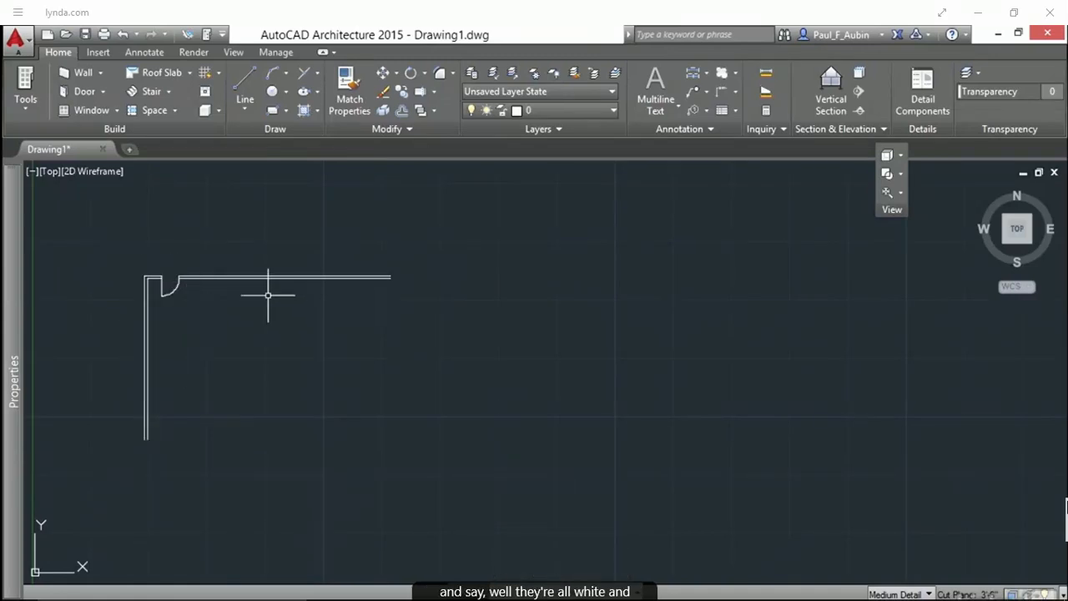
{"action": "left_click", "coordinate": [547, 107]}
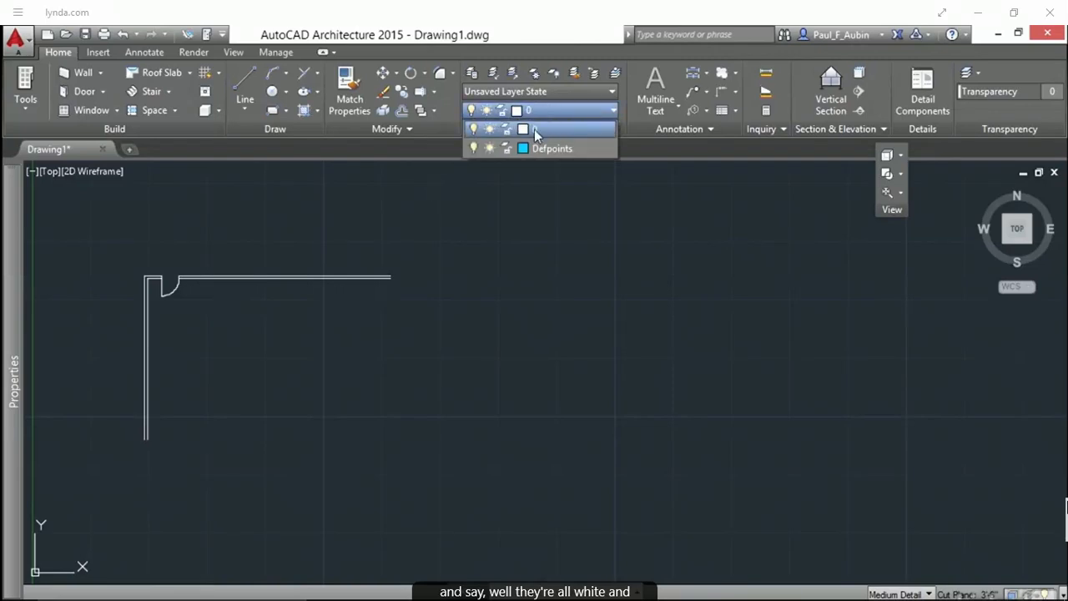
{"action": "left_click", "coordinate": [534, 129]}
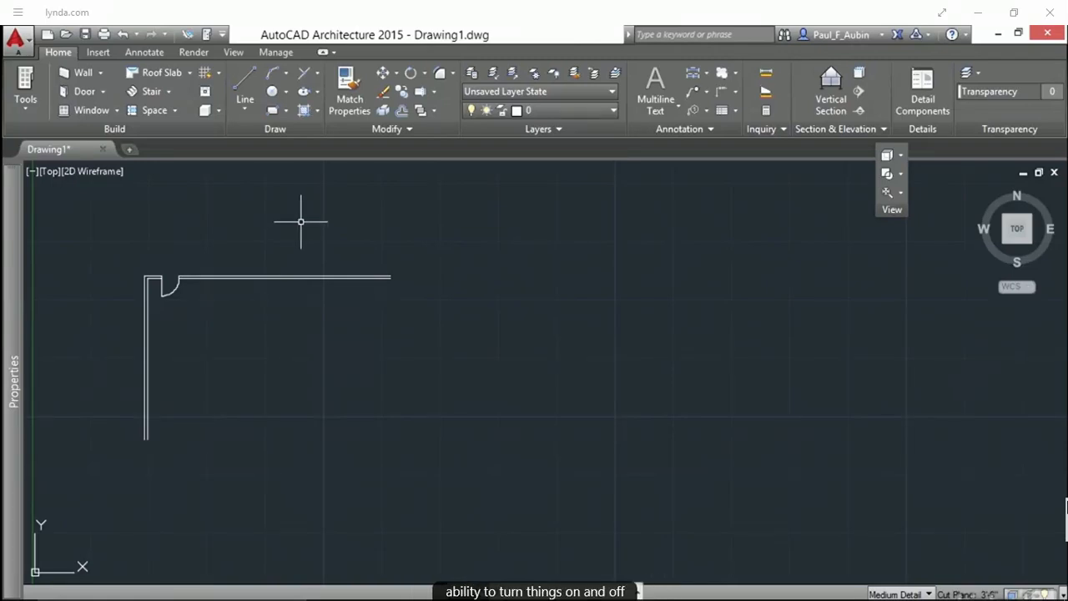
{"action": "middle_click_drag", "start_coordinate": [272, 242], "coordinate": [209, 235]}
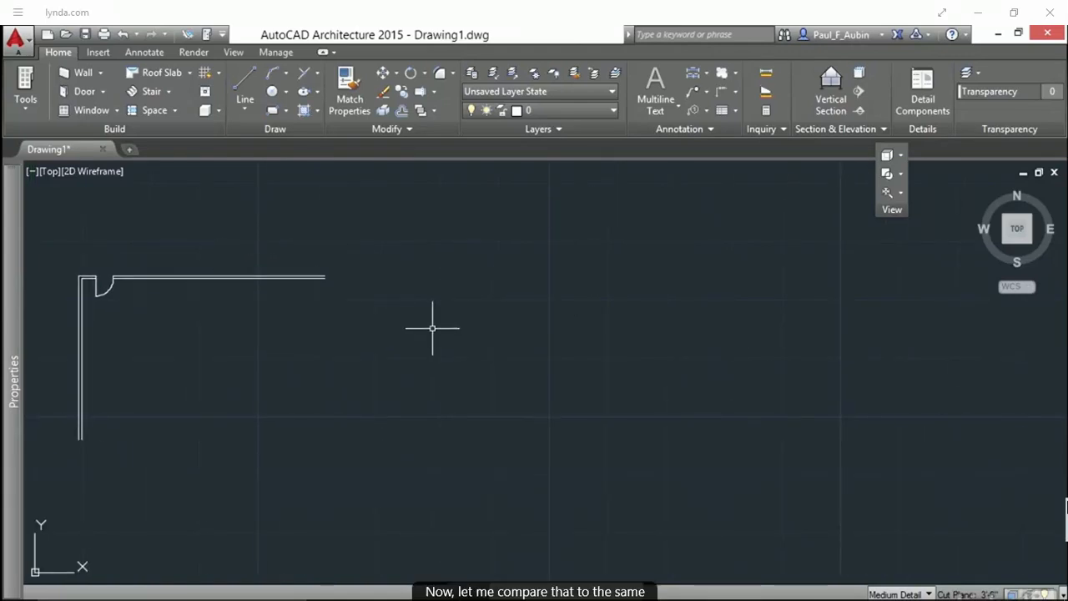
Draw two connected walls with the Wall tool: a vertical wall and a horizontal wall running right from its top
{"action": "left_click", "coordinate": [86, 75]}
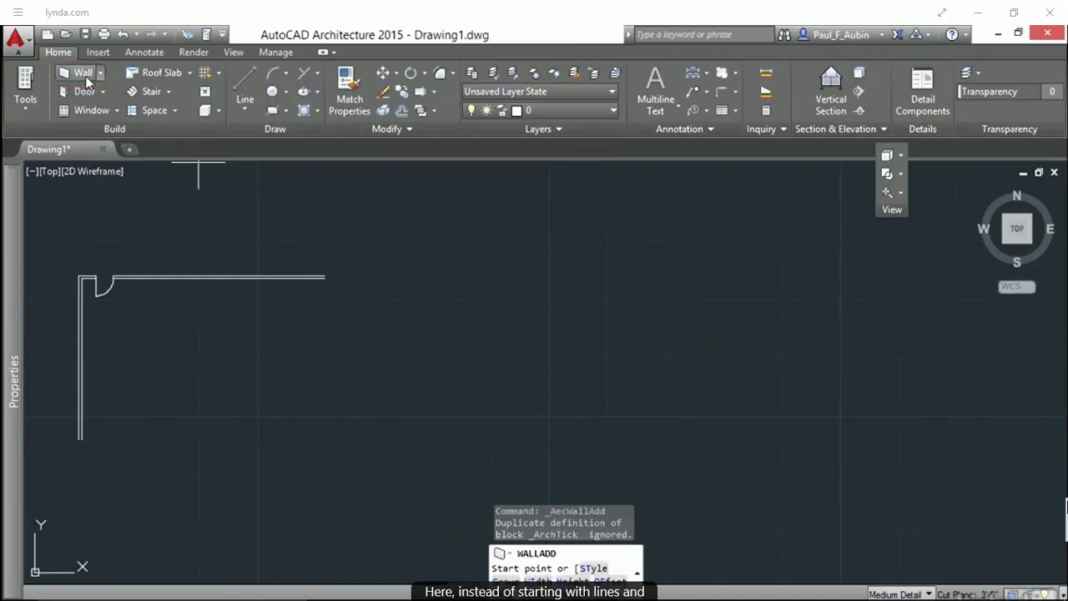
{"action": "left_click", "coordinate": [394, 442]}
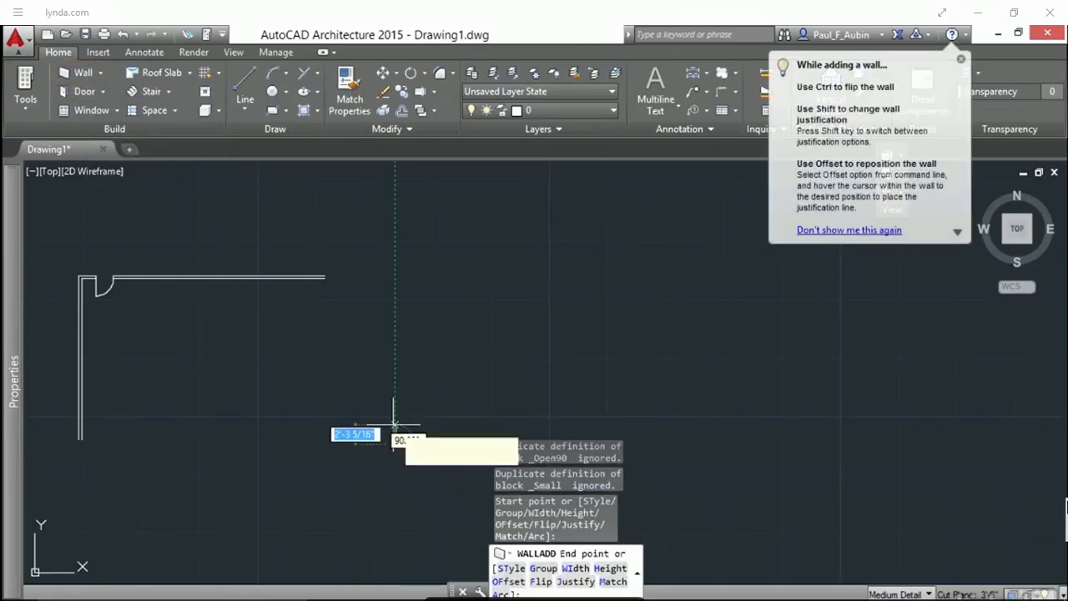
{"action": "left_click", "coordinate": [394, 279]}
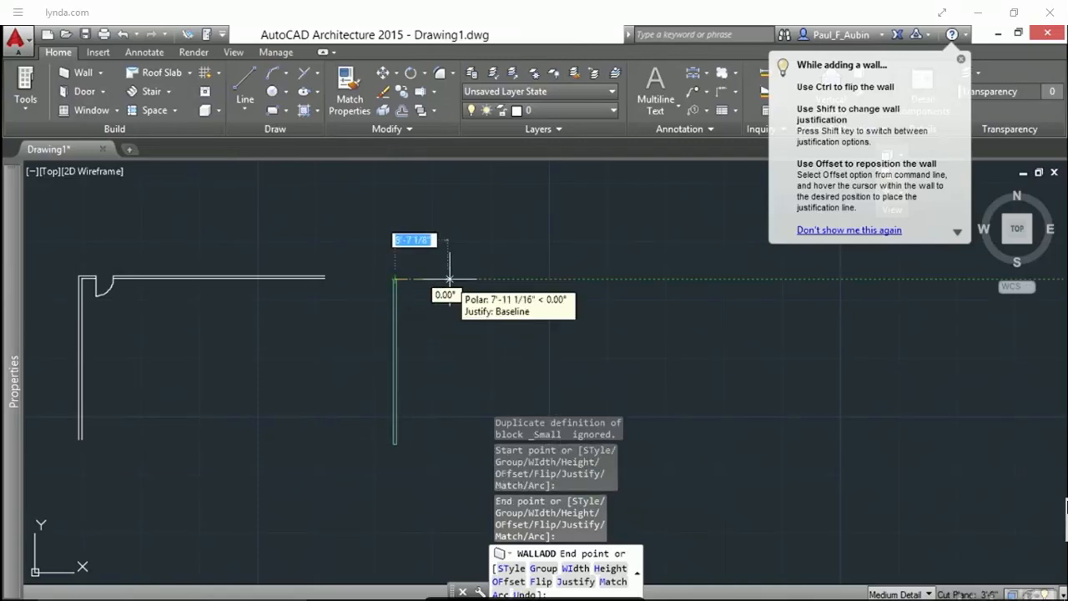
{"action": "left_click", "coordinate": [632, 279]}
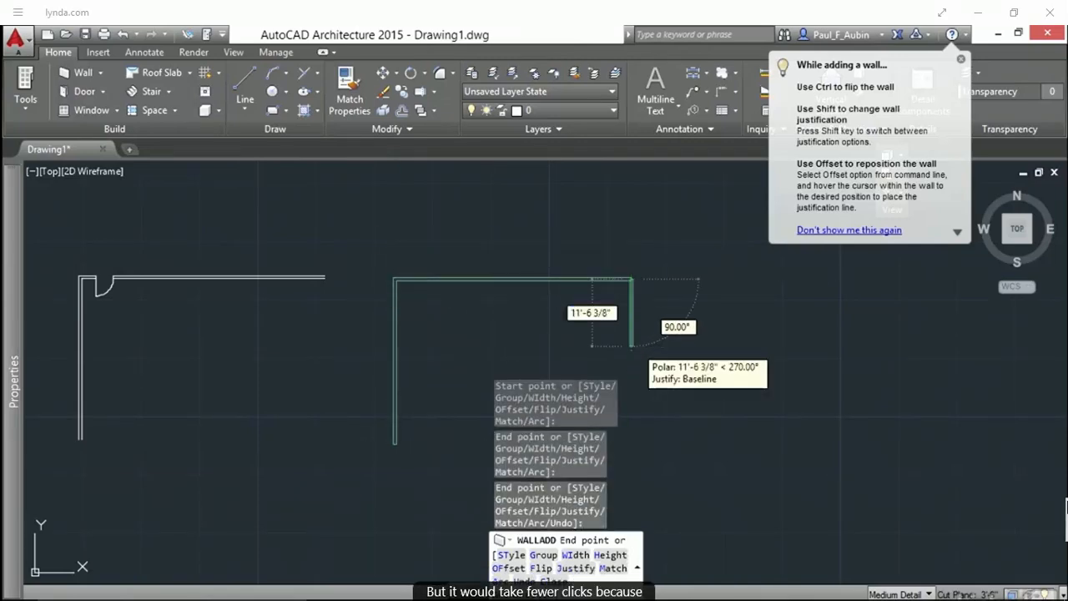
{"action": "key", "text": "Escape"}
Insert a 3'-0" door into the horizontal wall near the corner
{"action": "scroll", "coordinate": [393, 448], "scroll_direction": "up", "scroll_amount": 4}
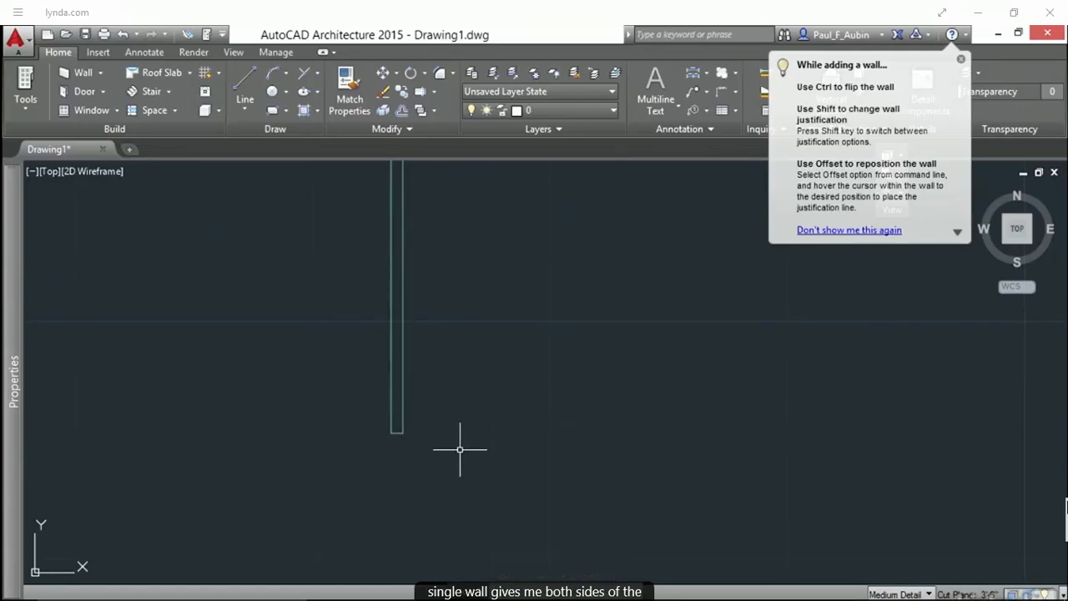
{"action": "middle_click_drag", "start_coordinate": [492, 247], "coordinate": [503, 403]}
{"action": "middle_click_drag", "start_coordinate": [472, 244], "coordinate": [473, 478]}
{"action": "scroll", "coordinate": [512, 353], "scroll_direction": "down", "scroll_amount": 4}
{"action": "scroll", "coordinate": [512, 353], "scroll_direction": "up", "scroll_amount": 2}
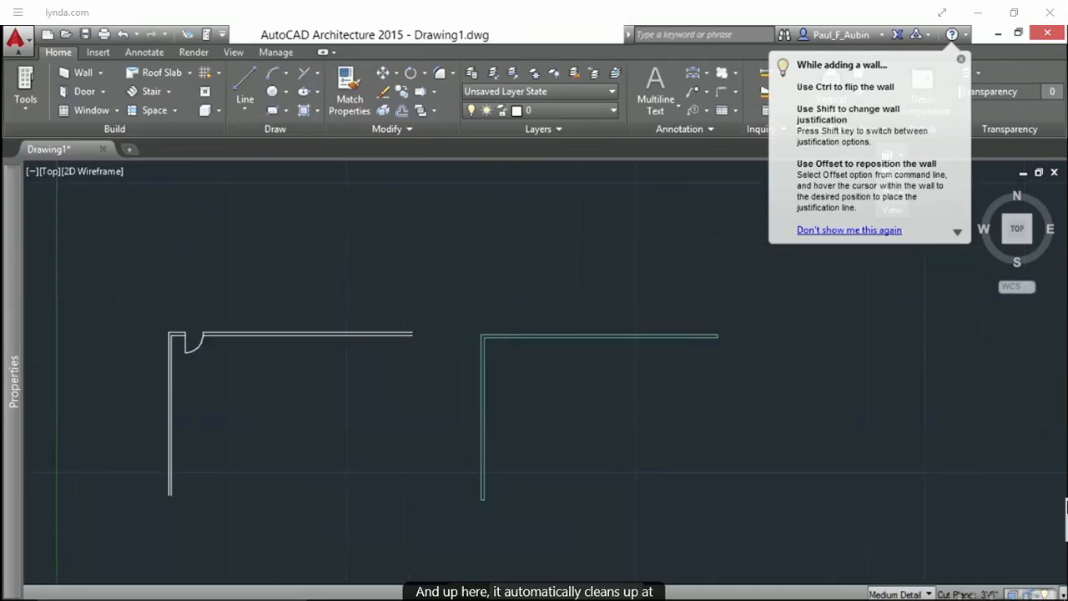
{"action": "left_click", "coordinate": [90, 92]}
{"action": "left_click", "coordinate": [519, 326]}
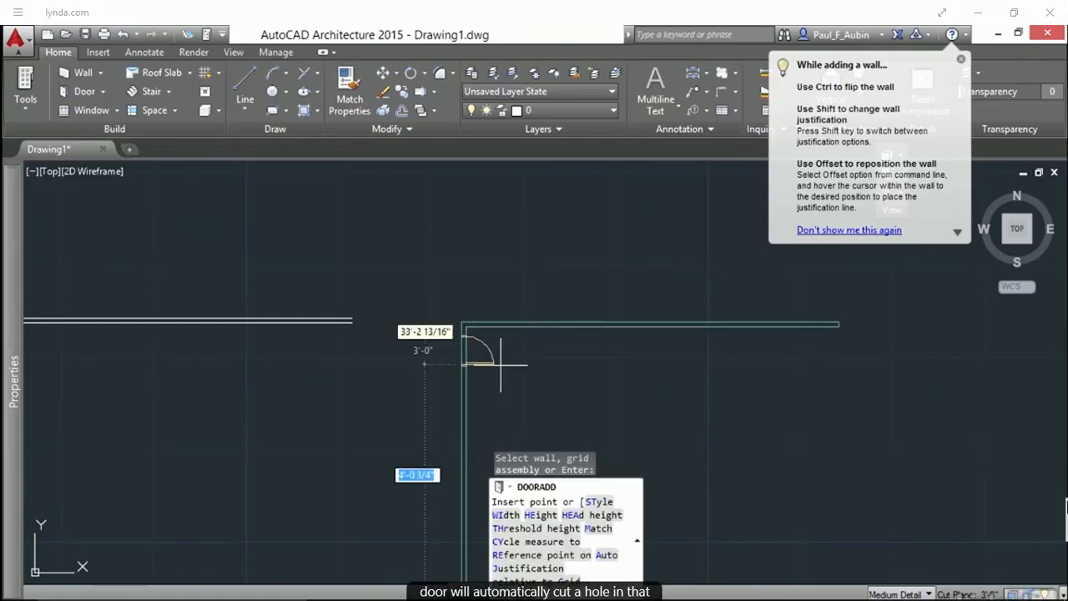
{"action": "left_click", "coordinate": [501, 334]}
{"action": "key", "text": "Escape"}
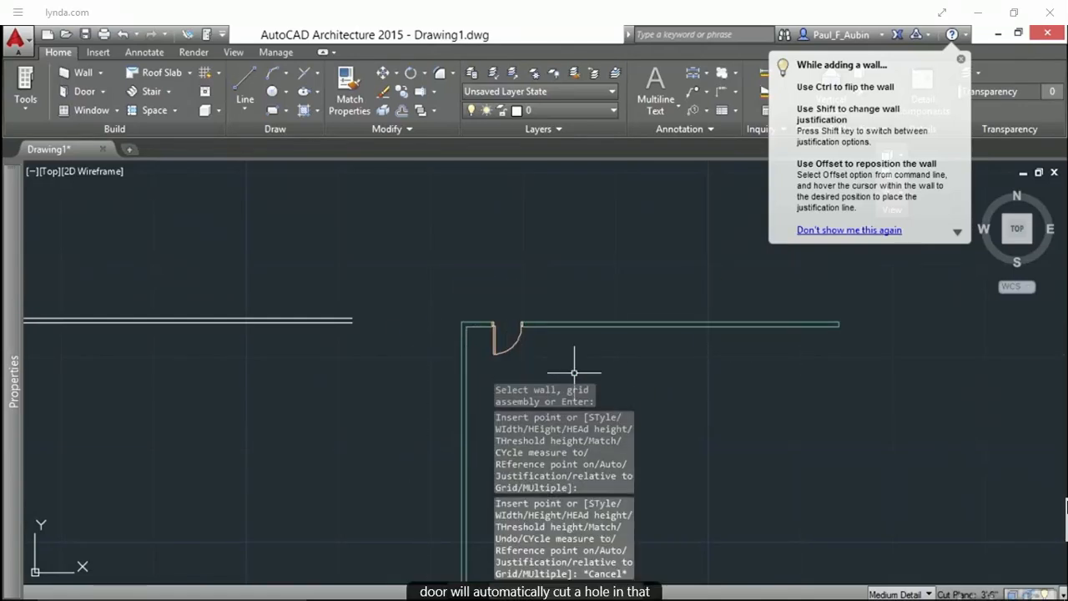
Select the line-drawn door leaf and arc and move them to the right along the wall
{"action": "middle_click_drag", "start_coordinate": [574, 369], "coordinate": [503, 286]}
{"action": "scroll", "coordinate": [345, 336], "scroll_direction": "down", "scroll_amount": 2}
{"action": "middle_click_drag", "start_coordinate": [310, 339], "coordinate": [379, 351]}
{"action": "scroll", "coordinate": [167, 292], "scroll_direction": "up", "scroll_amount": 2}
{"action": "left_click", "coordinate": [201, 312]}
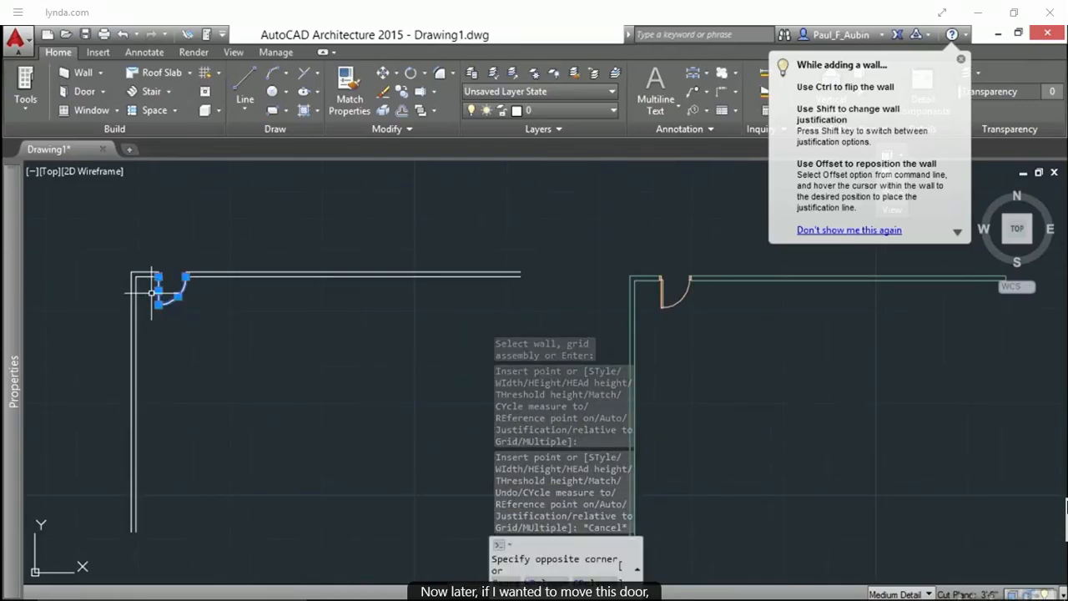
{"action": "left_click", "coordinate": [156, 284]}
{"action": "type", "text": "m"}
{"action": "key", "text": "Return"}
{"action": "left_click", "coordinate": [250, 332]}
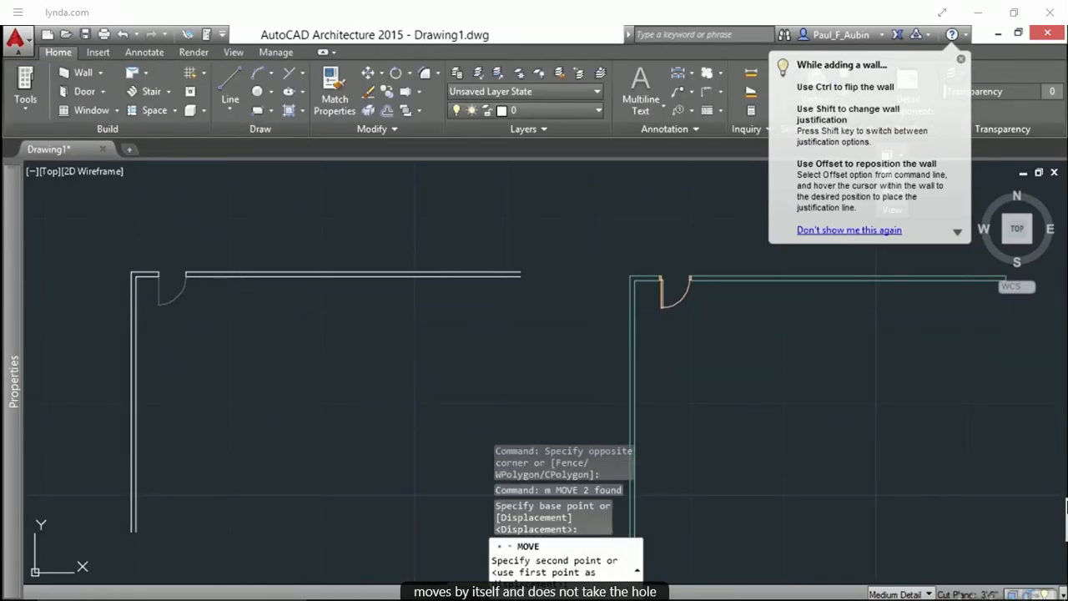
{"action": "left_click", "coordinate": [204, 330]}
Move the wall door to the right along the horizontal wall
{"action": "type", "text": "m"}
{"action": "key", "text": "Return"}
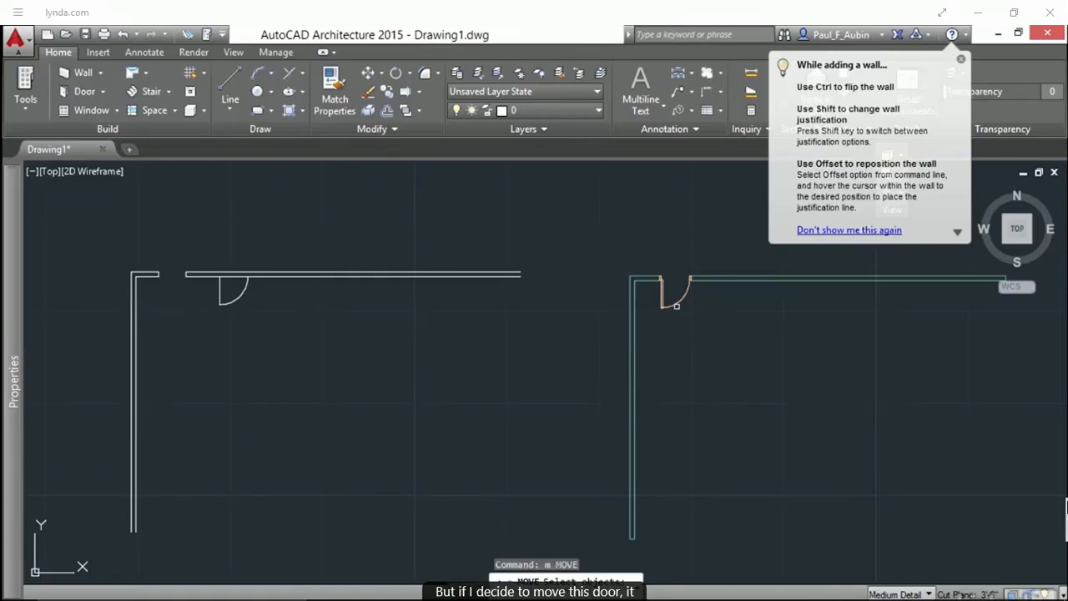
{"action": "left_click", "coordinate": [667, 292]}
{"action": "key", "text": "Return"}
{"action": "left_click", "coordinate": [689, 337]}
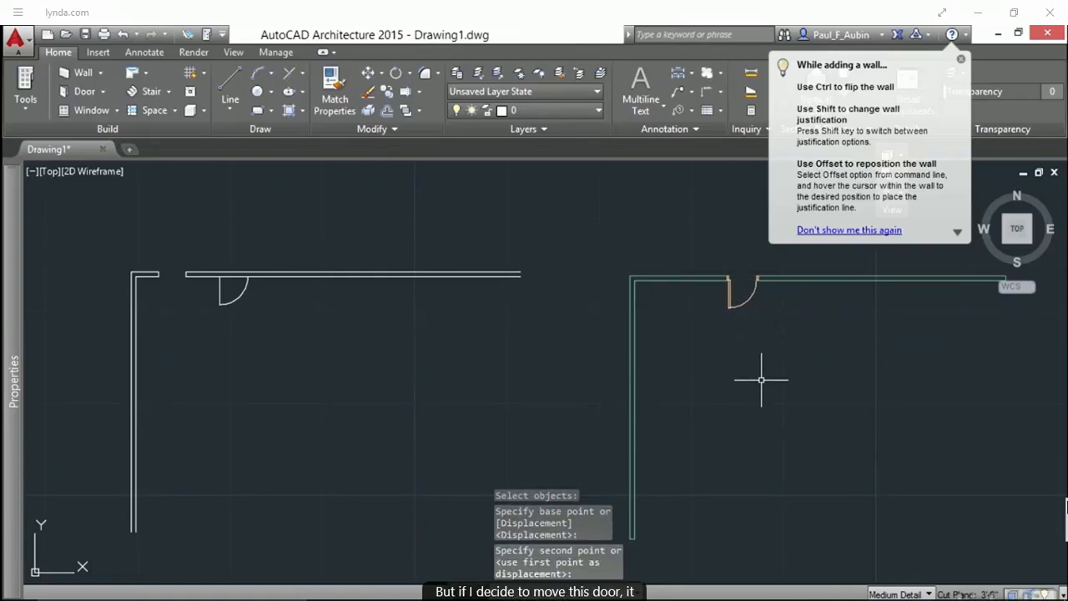
Inspect the properties of the wall, a plain line and the door to compare their layers
{"action": "left_click", "coordinate": [634, 317]}
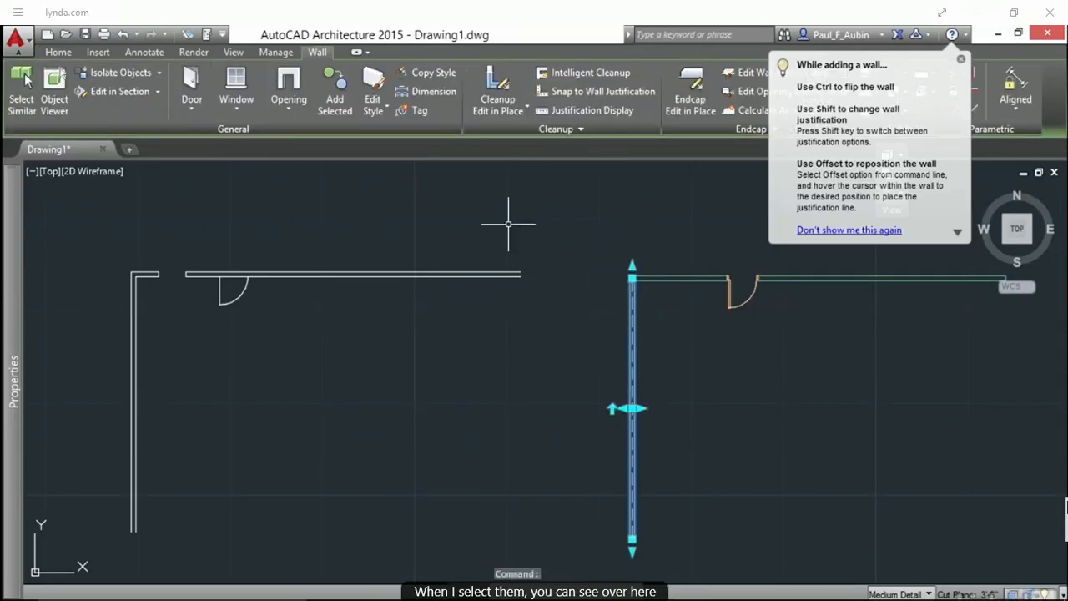
{"action": "mouse_move", "coordinate": [17, 288]}
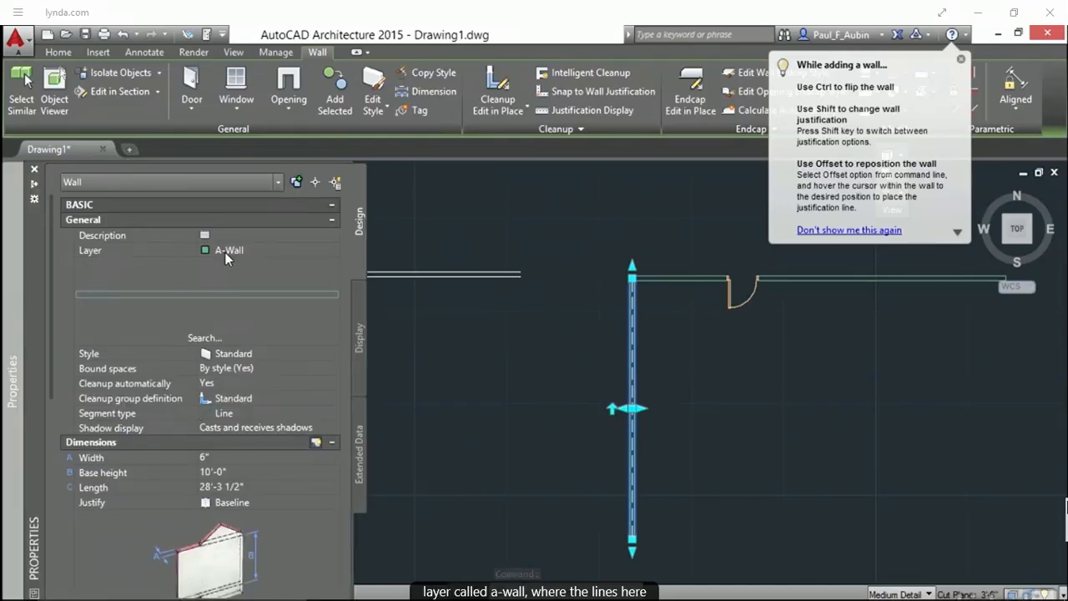
{"action": "key", "text": "Escape"}
{"action": "key", "text": "Escape"}
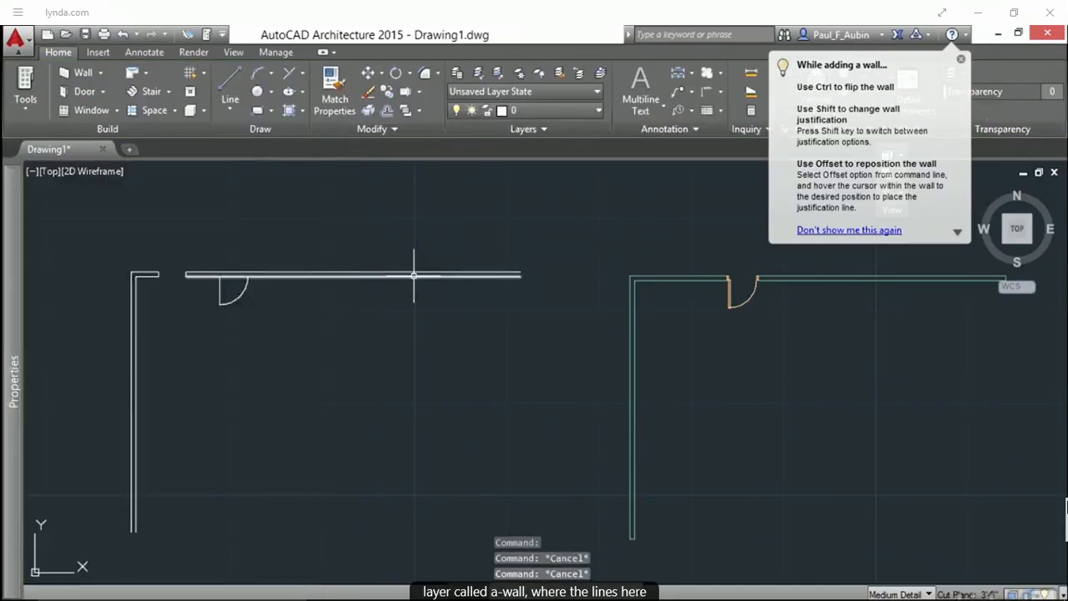
{"action": "left_click", "coordinate": [413, 275]}
{"action": "mouse_move", "coordinate": [6, 305]}
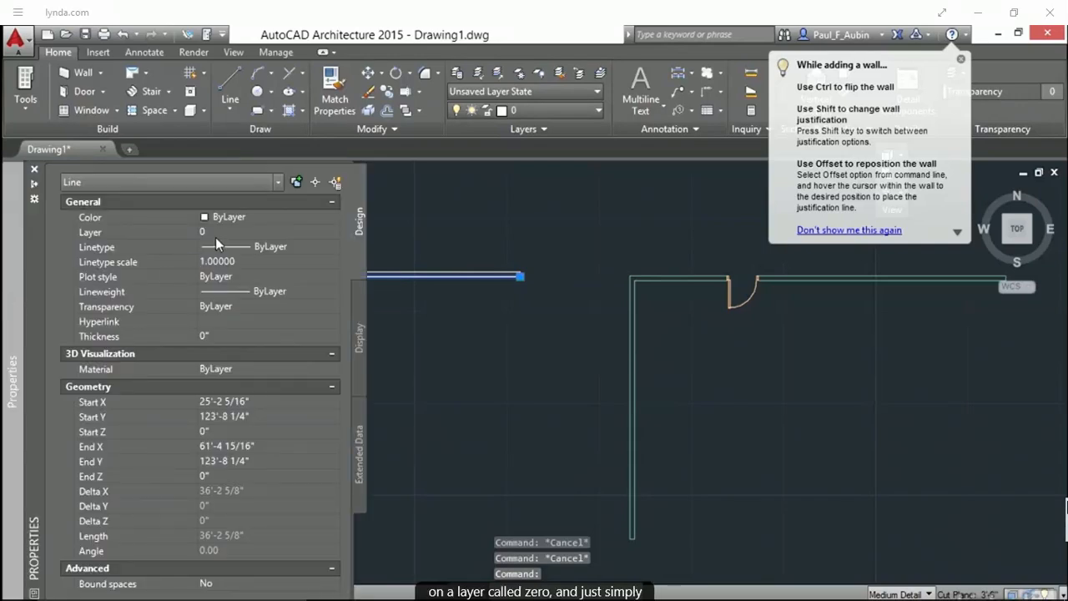
{"action": "key", "text": "Escape"}
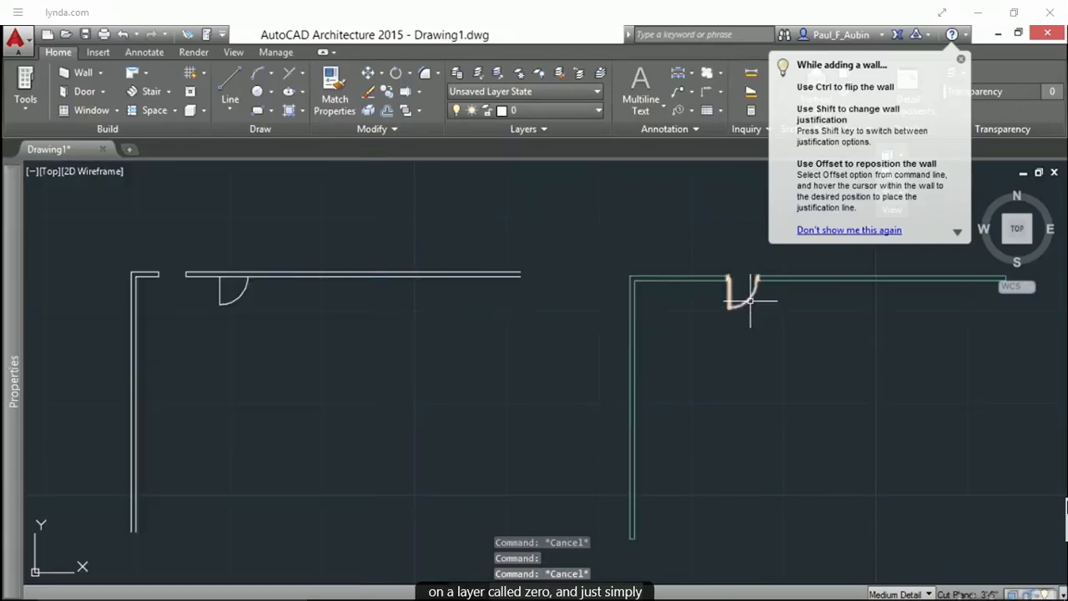
{"action": "left_click", "coordinate": [751, 303]}
{"action": "mouse_move", "coordinate": [12, 291]}
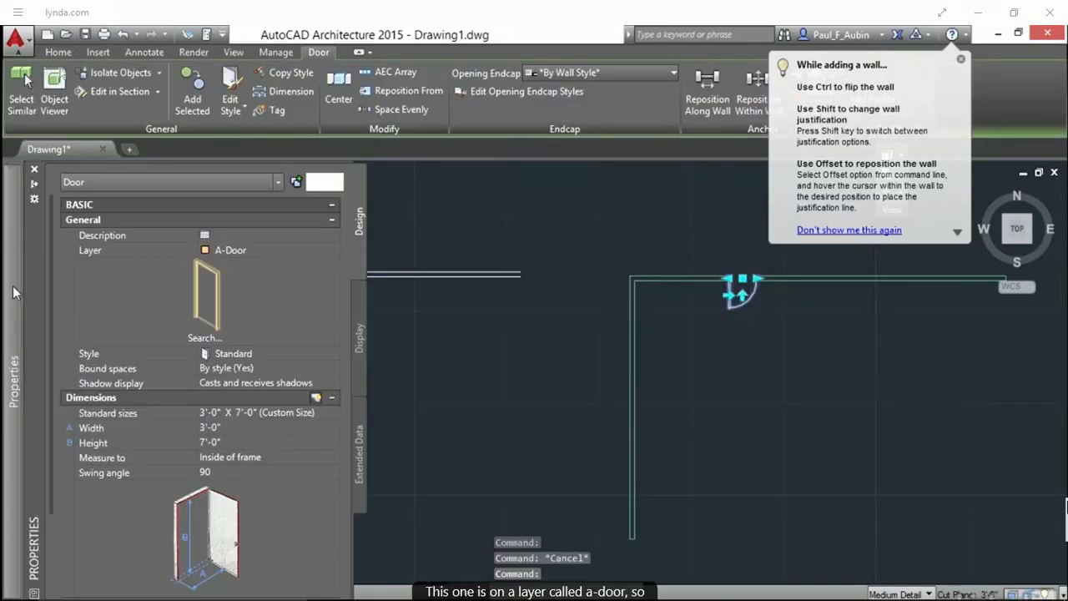
{"action": "key", "text": "Escape"}
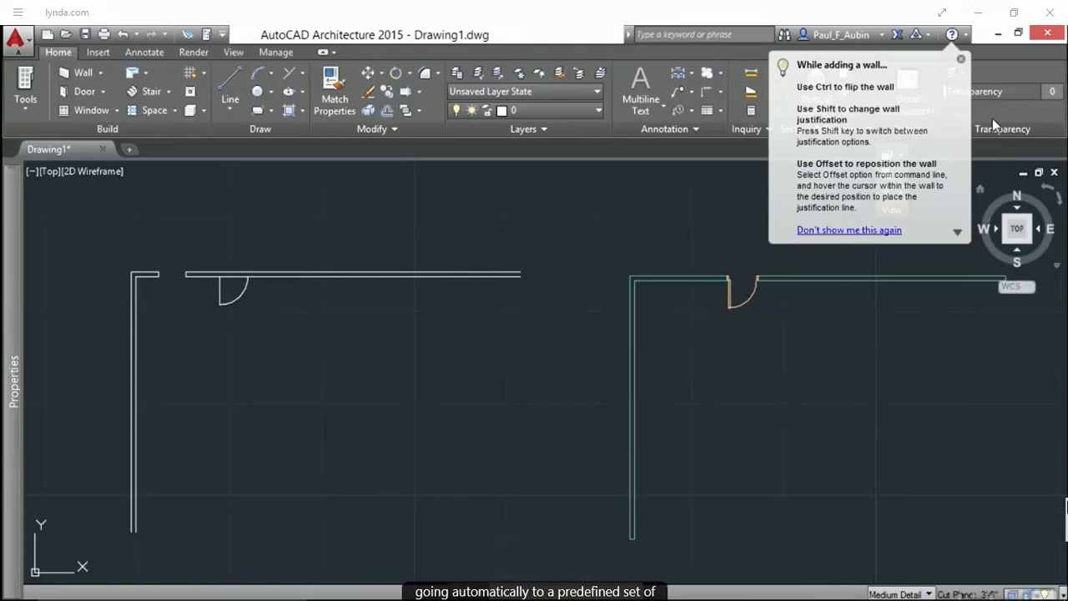
Switch the drawing to an isometric view and orbit and zoom to compare the flat linework with the 3D wall and door
{"action": "left_click", "coordinate": [960, 59]}
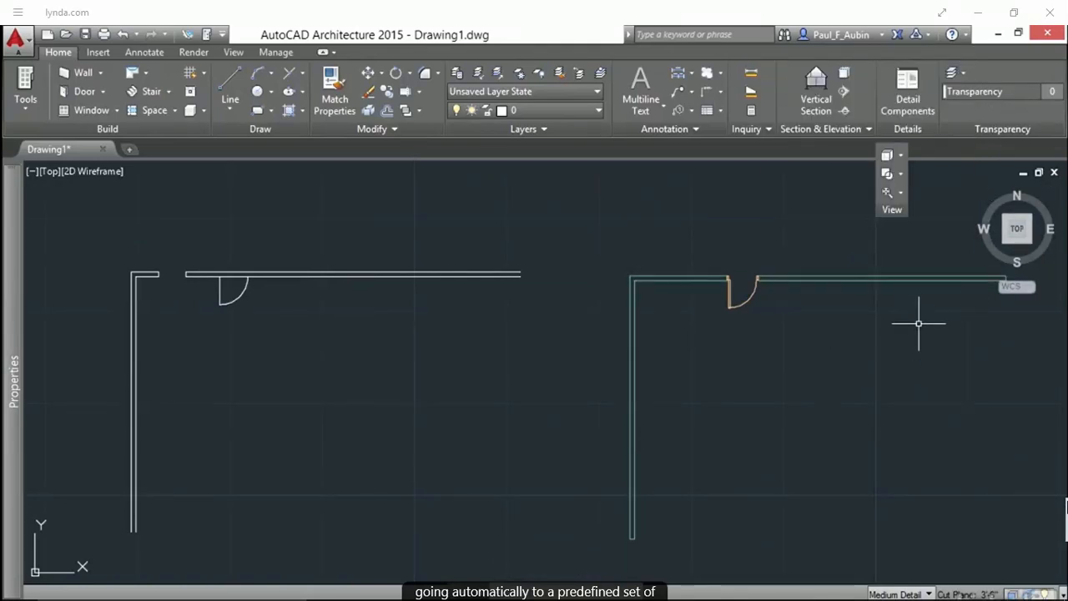
{"action": "left_click", "coordinate": [1032, 249]}
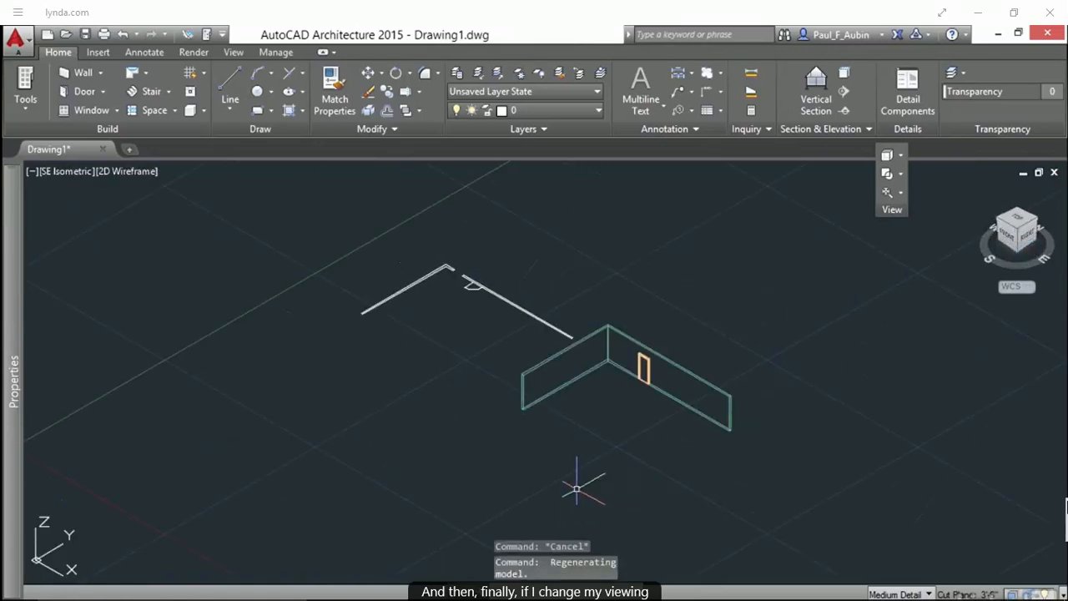
{"action": "middle_click_drag", "start_coordinate": [563, 434], "coordinate": [617, 432], "text": "shift"}
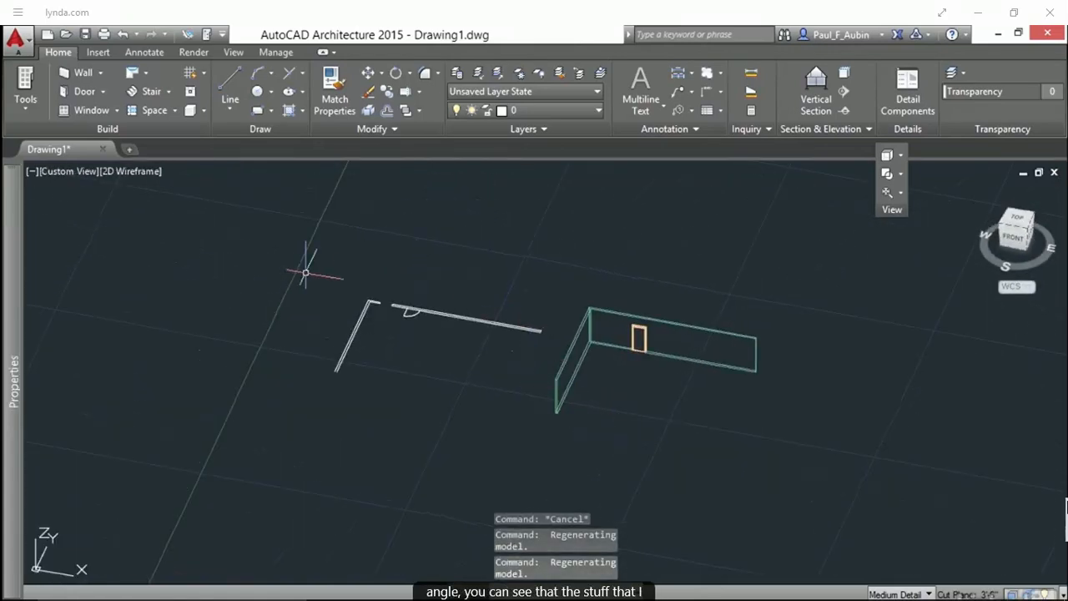
{"action": "scroll", "coordinate": [429, 310], "scroll_direction": "up", "scroll_amount": 2}
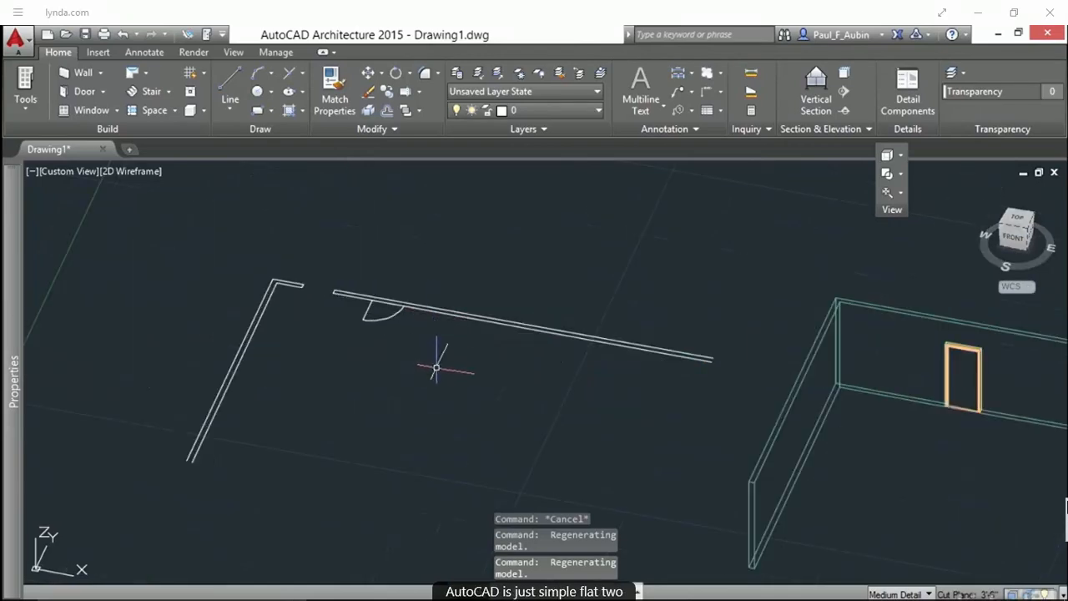
{"action": "scroll", "coordinate": [408, 365], "scroll_direction": "up", "scroll_amount": 2}
{"action": "middle_click_drag", "start_coordinate": [789, 436], "coordinate": [776, 442]}
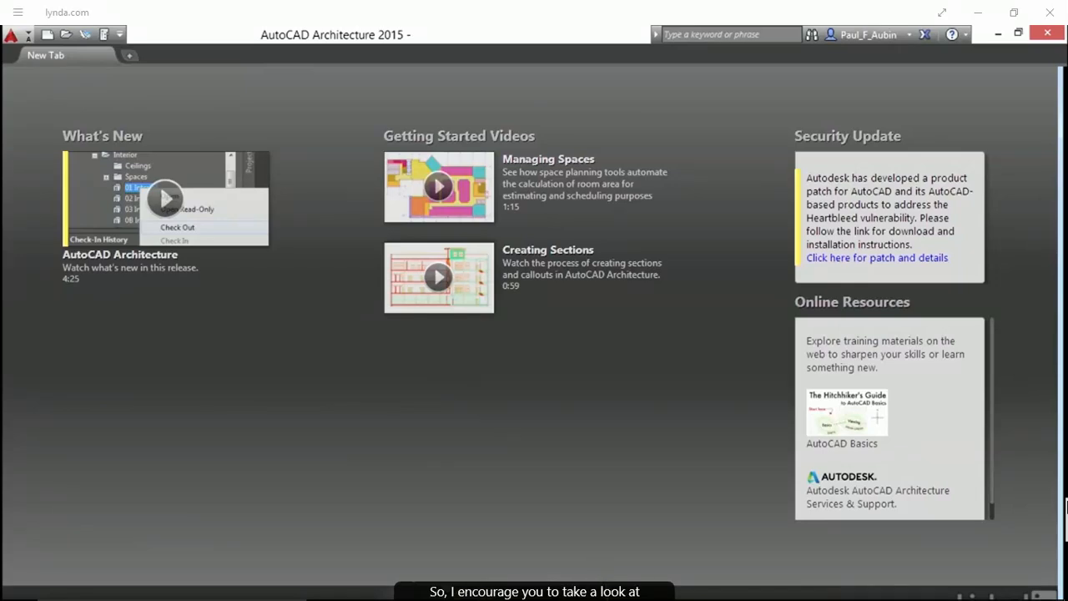
Start a new drawing from the Aec Model (Imperial Stb).dwt template
{"action": "left_click", "coordinate": [554, 590]}
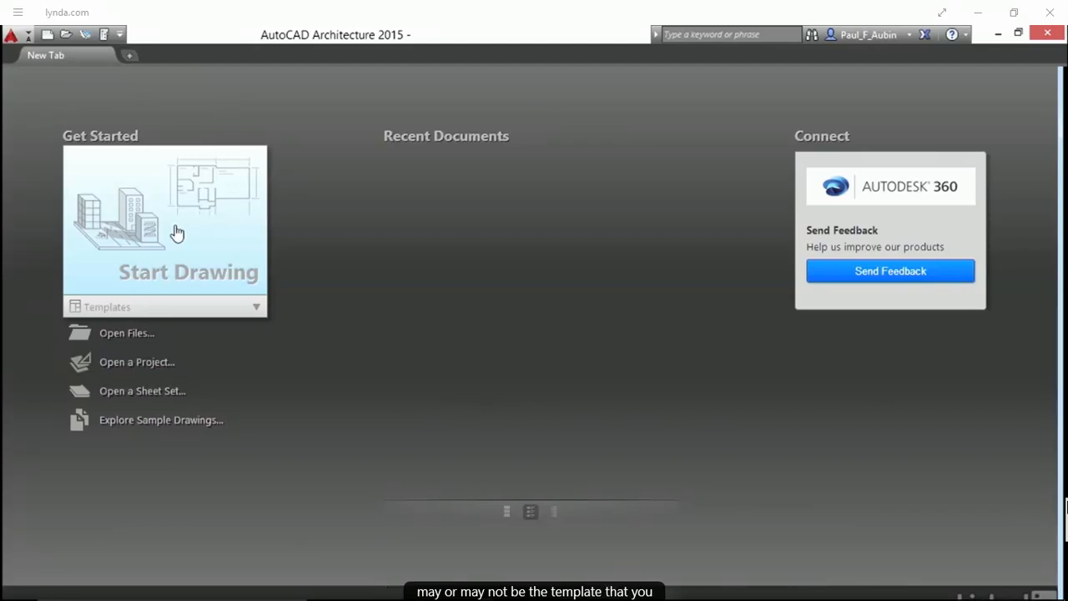
{"action": "left_click", "coordinate": [257, 309]}
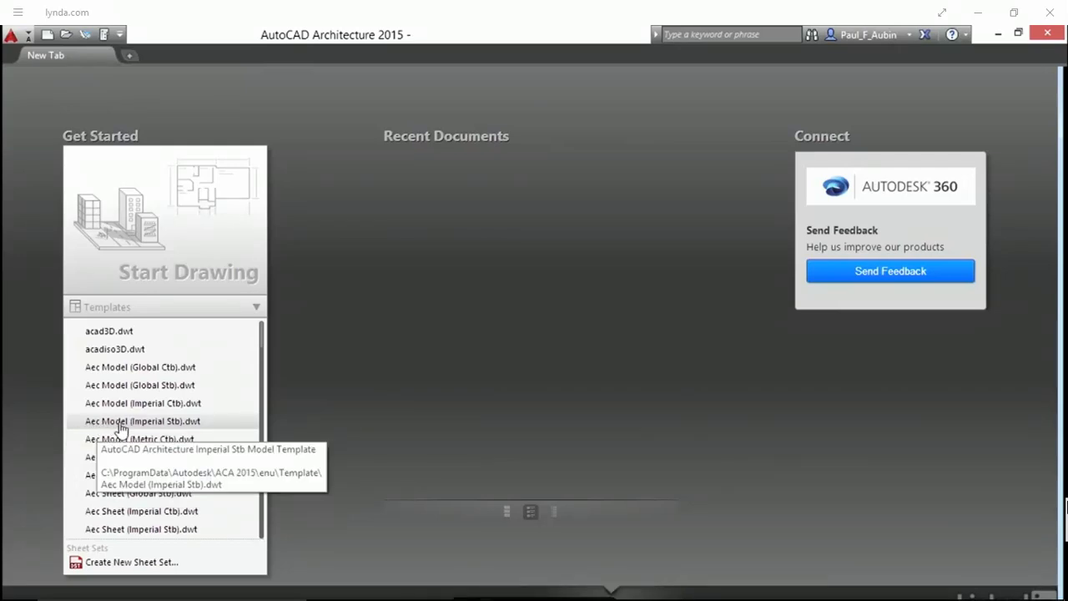
{"action": "left_click", "coordinate": [208, 426]}
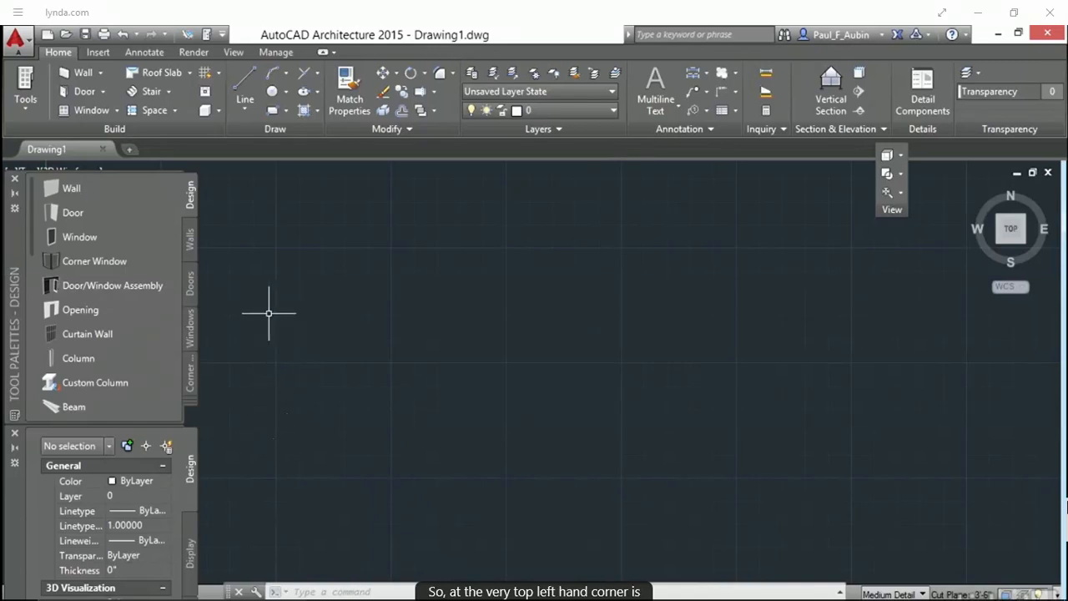
Browse the application menu's file commands and its recent and open document lists
{"action": "left_click", "coordinate": [18, 40]}
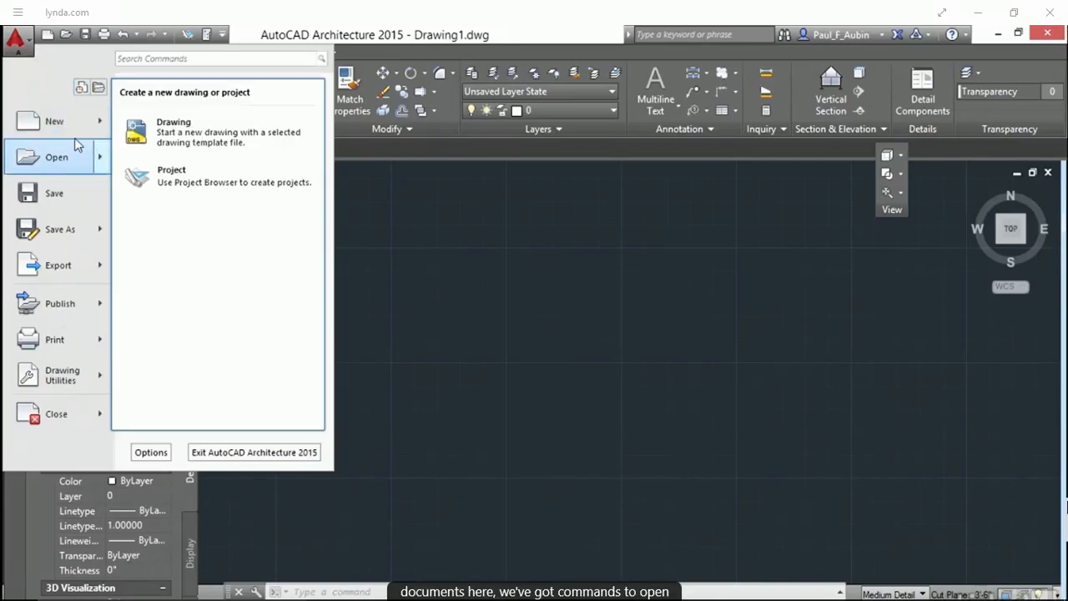
{"action": "mouse_move", "coordinate": [65, 165]}
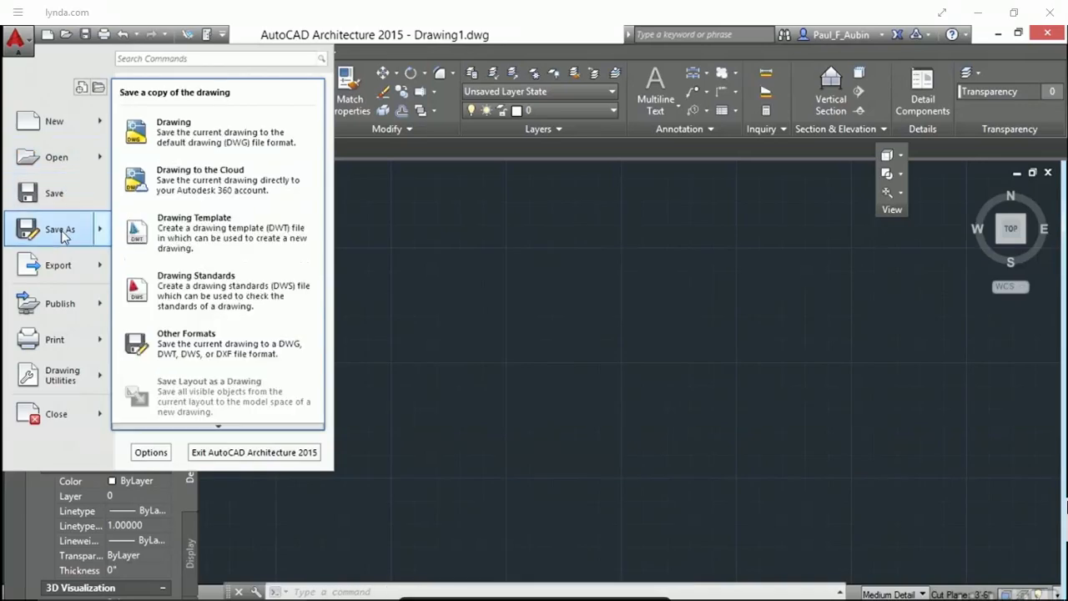
{"action": "mouse_move", "coordinate": [60, 269]}
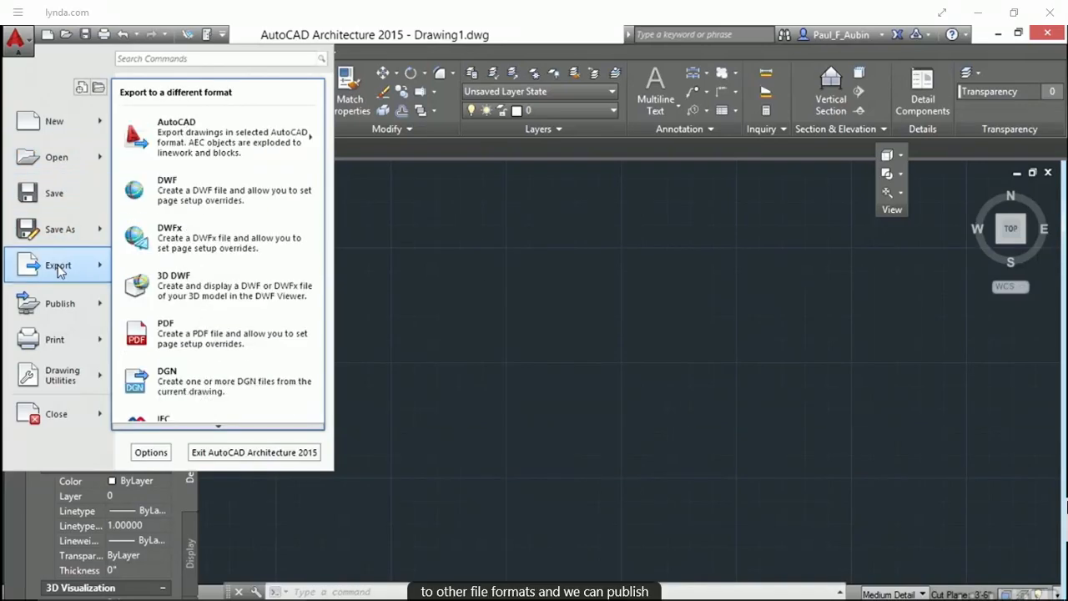
{"action": "mouse_move", "coordinate": [50, 349]}
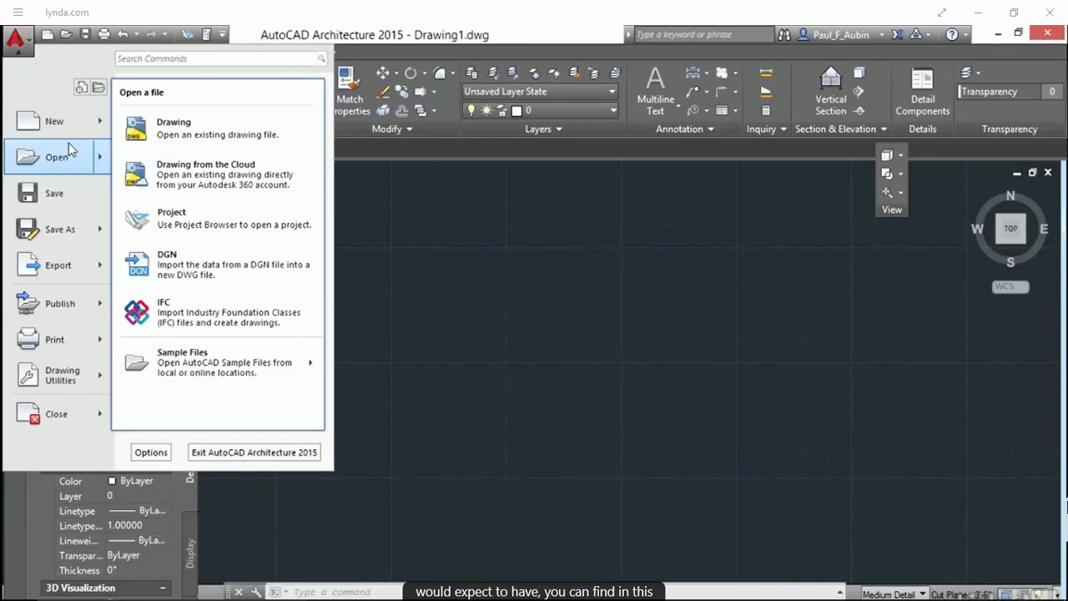
{"action": "mouse_move", "coordinate": [98, 130]}
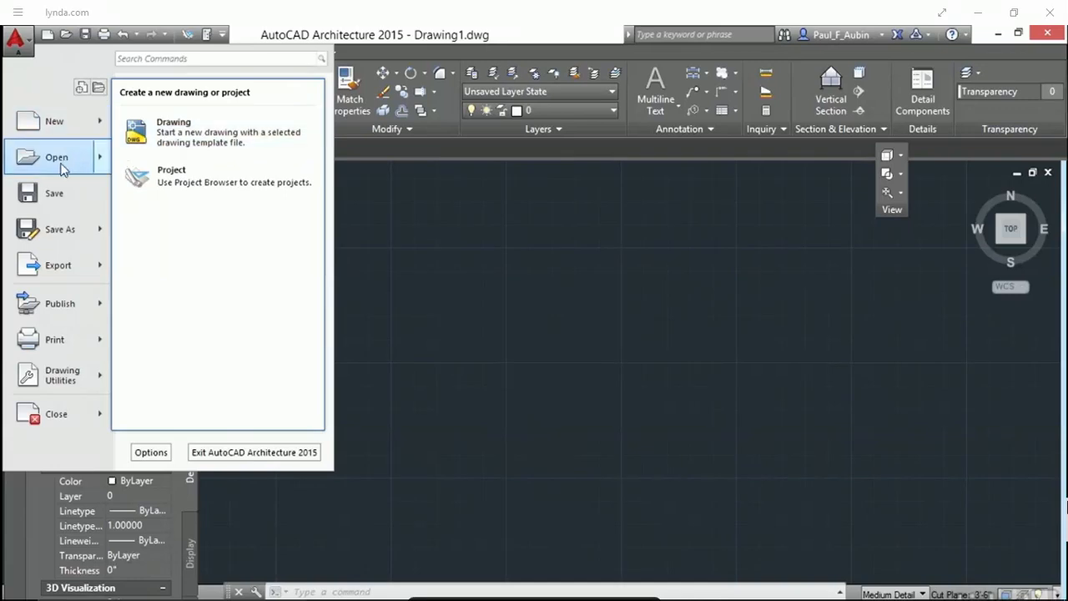
{"action": "mouse_move", "coordinate": [100, 157]}
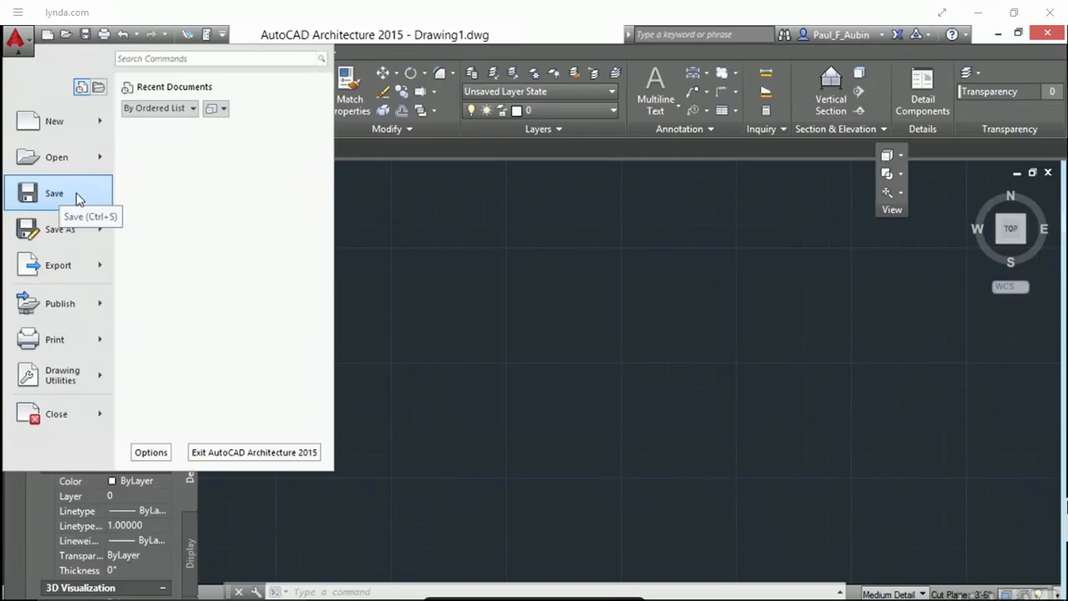
{"action": "mouse_move", "coordinate": [71, 233]}
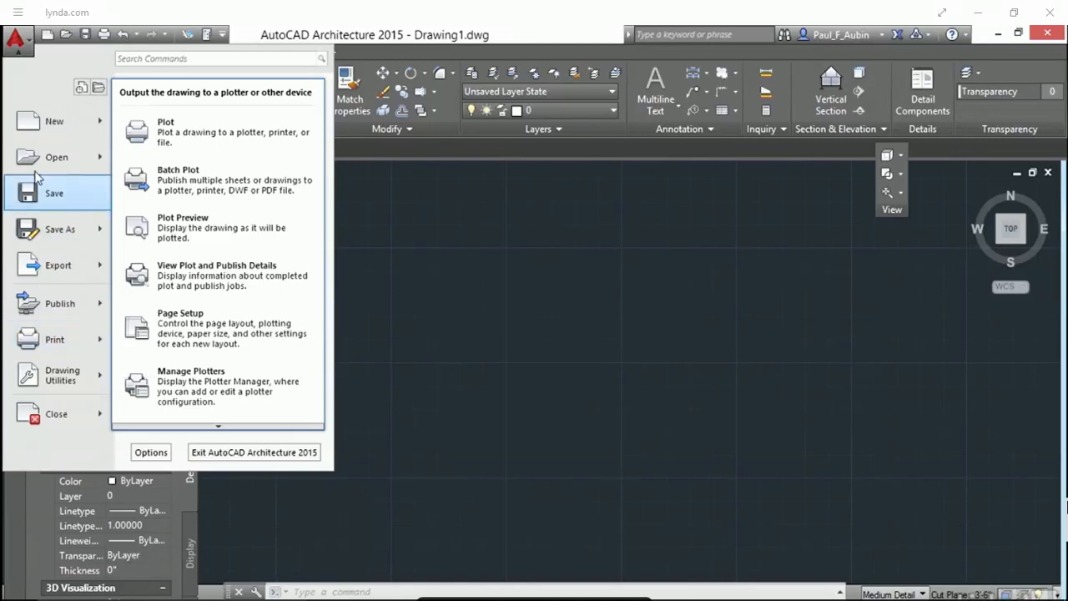
{"action": "left_click", "coordinate": [81, 87]}
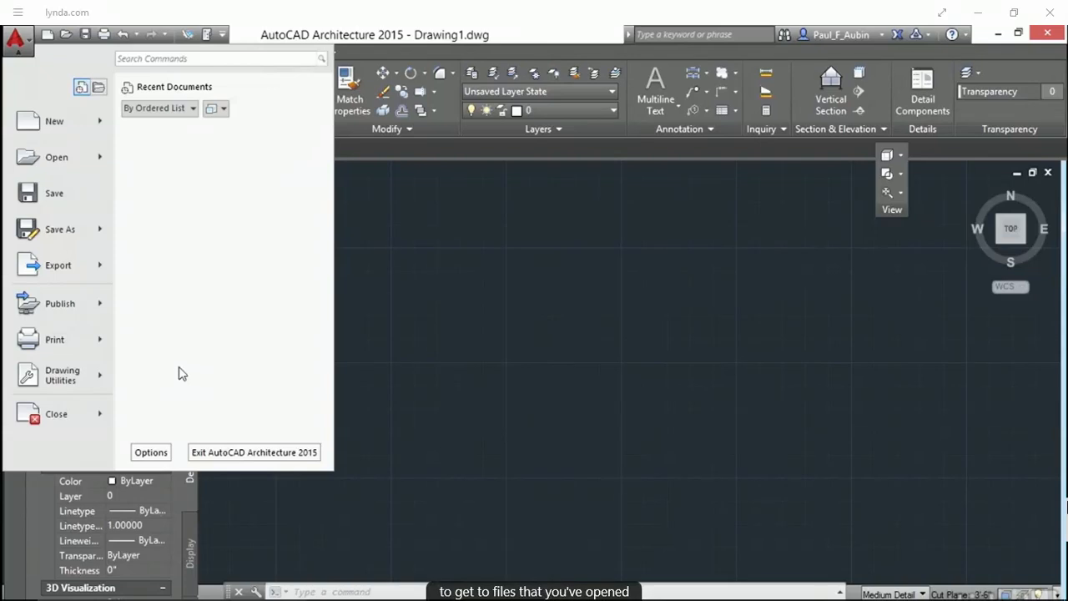
{"action": "left_click", "coordinate": [99, 88]}
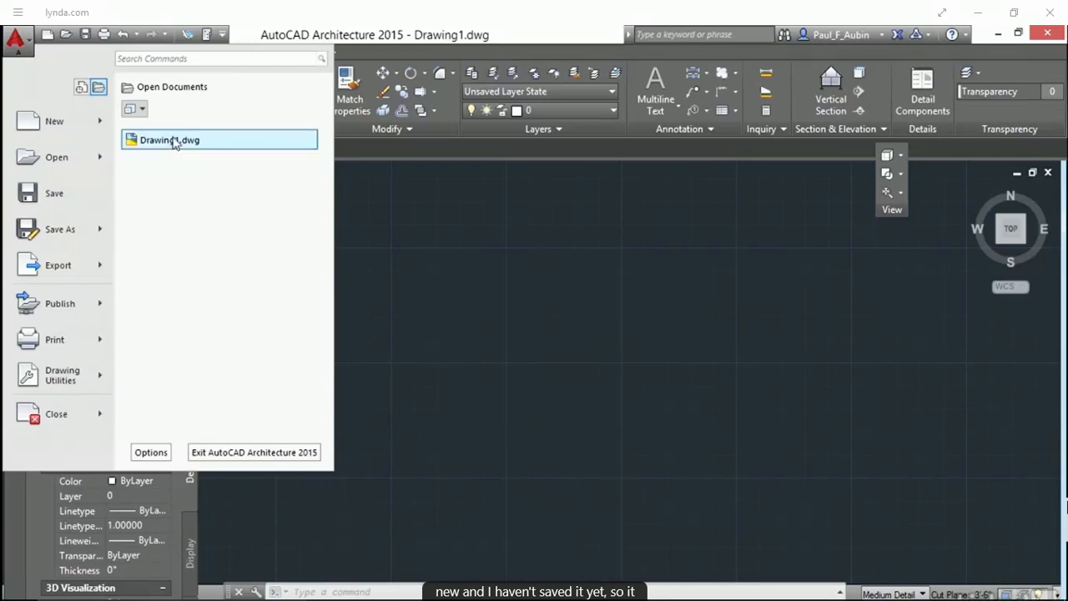
Open the Options dialog, scroll through its tabs, and close it
{"action": "mouse_move", "coordinate": [160, 149]}
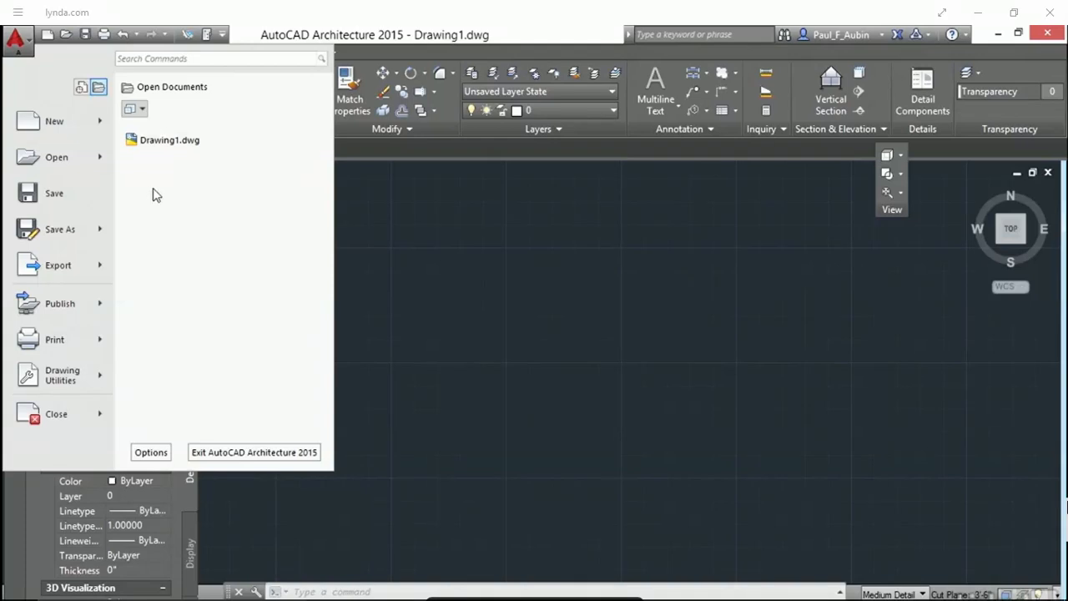
{"action": "left_click", "coordinate": [152, 458]}
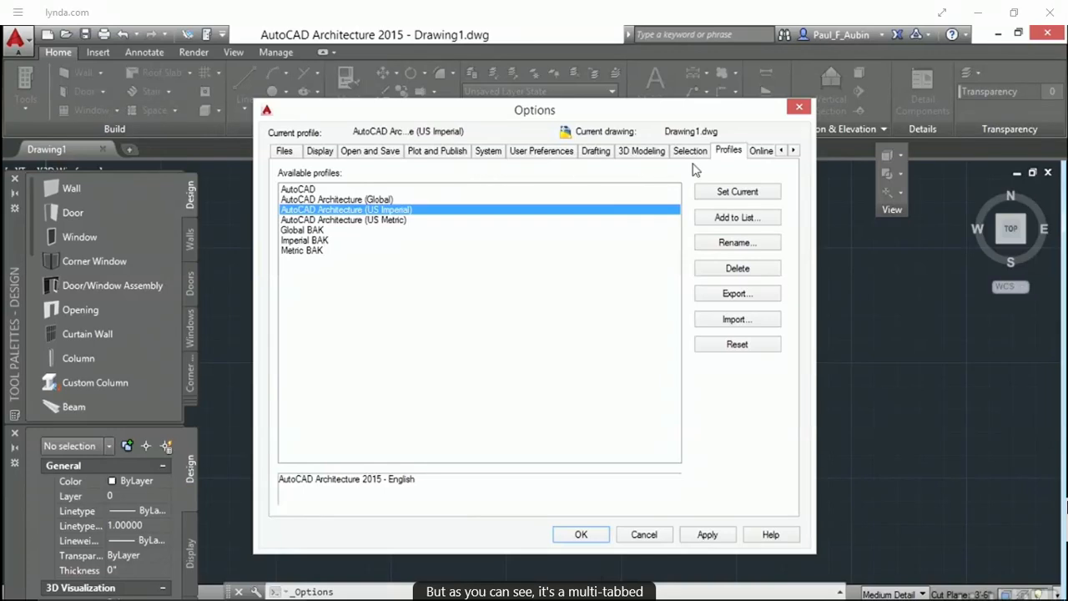
{"action": "left_click", "coordinate": [793, 151]}
{"action": "left_click", "coordinate": [793, 151]}
{"action": "left_click", "coordinate": [794, 151]}
{"action": "left_click", "coordinate": [793, 151]}
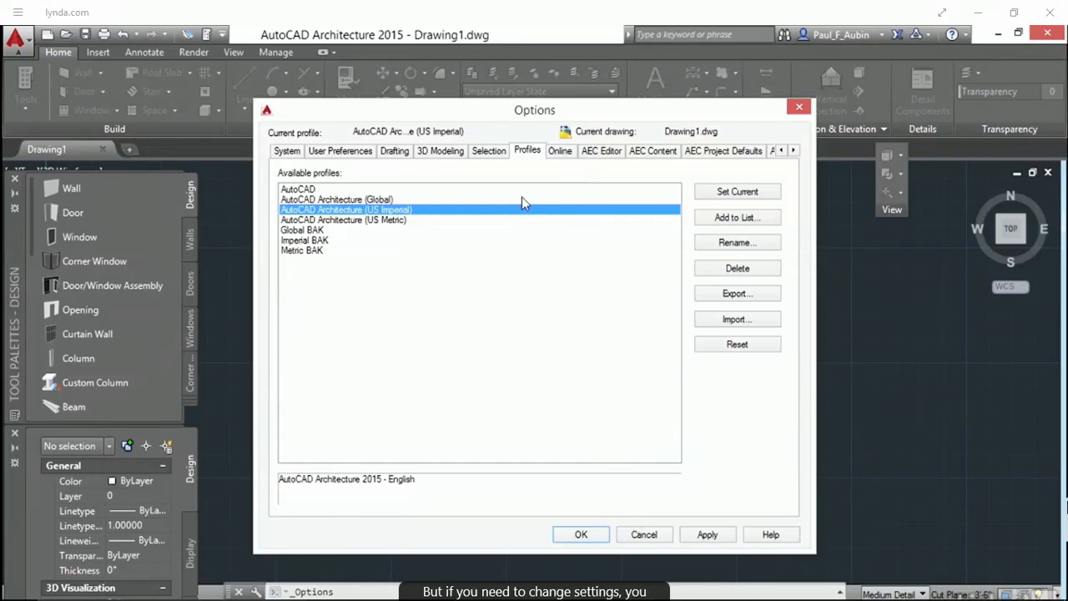
{"action": "left_click", "coordinate": [581, 531]}
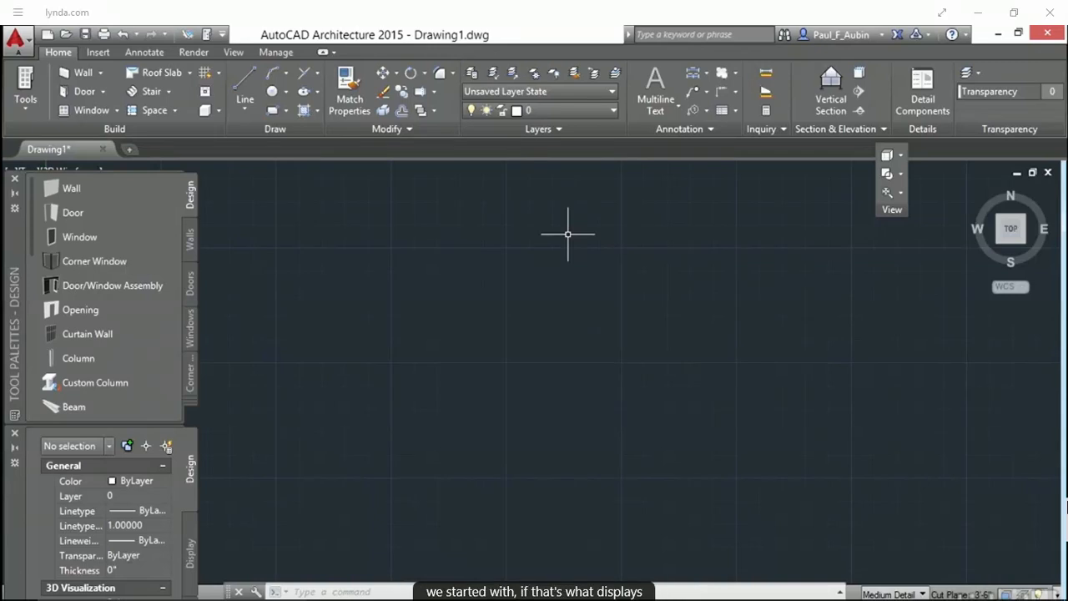
{"action": "left_click", "coordinate": [24, 42]}
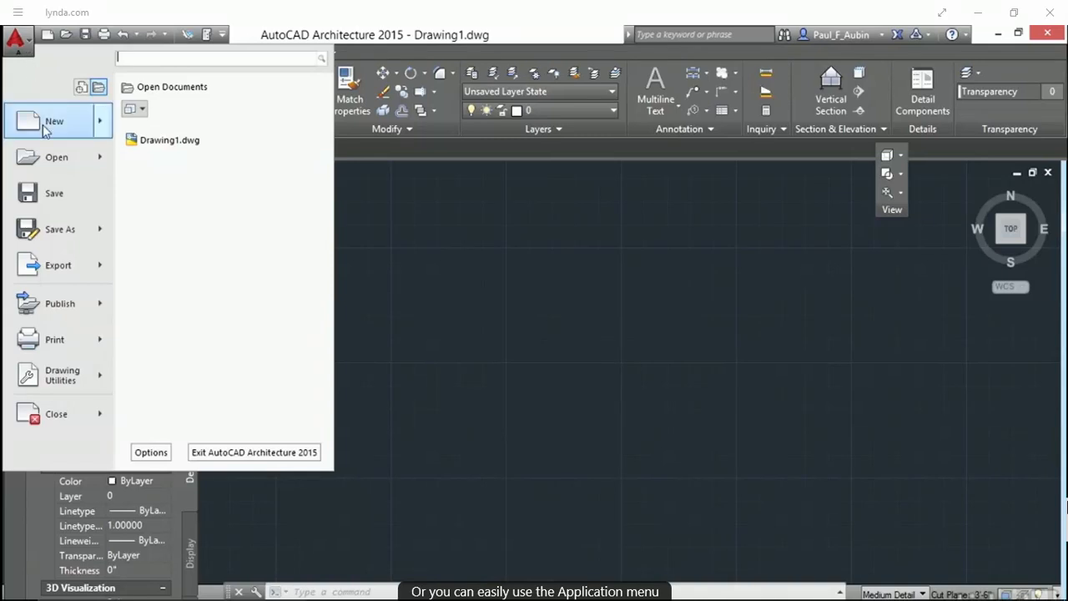
{"action": "mouse_move", "coordinate": [46, 125]}
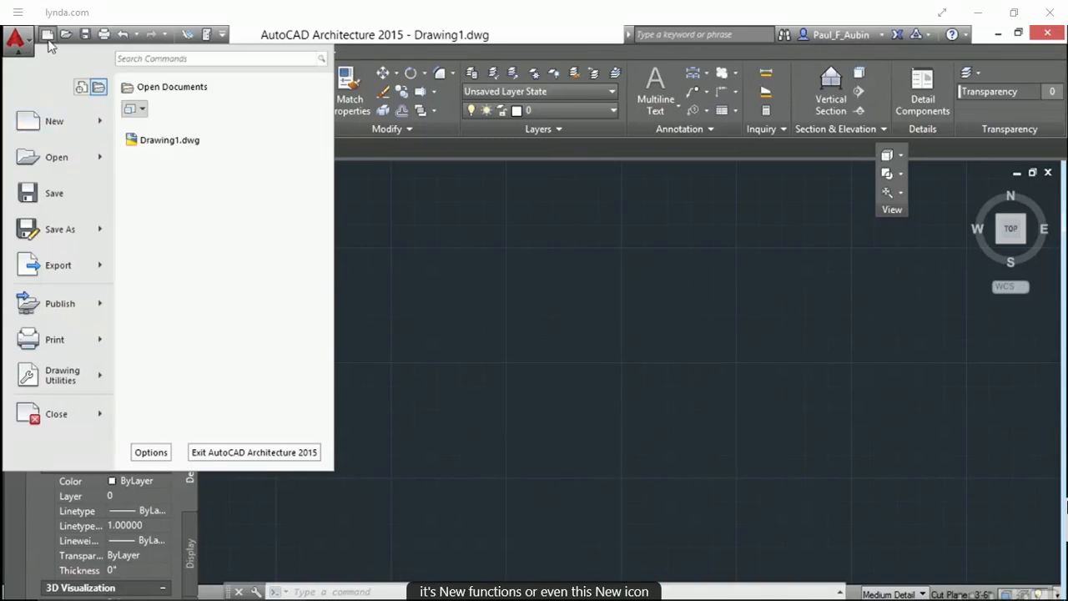
{"action": "left_click", "coordinate": [464, 276]}
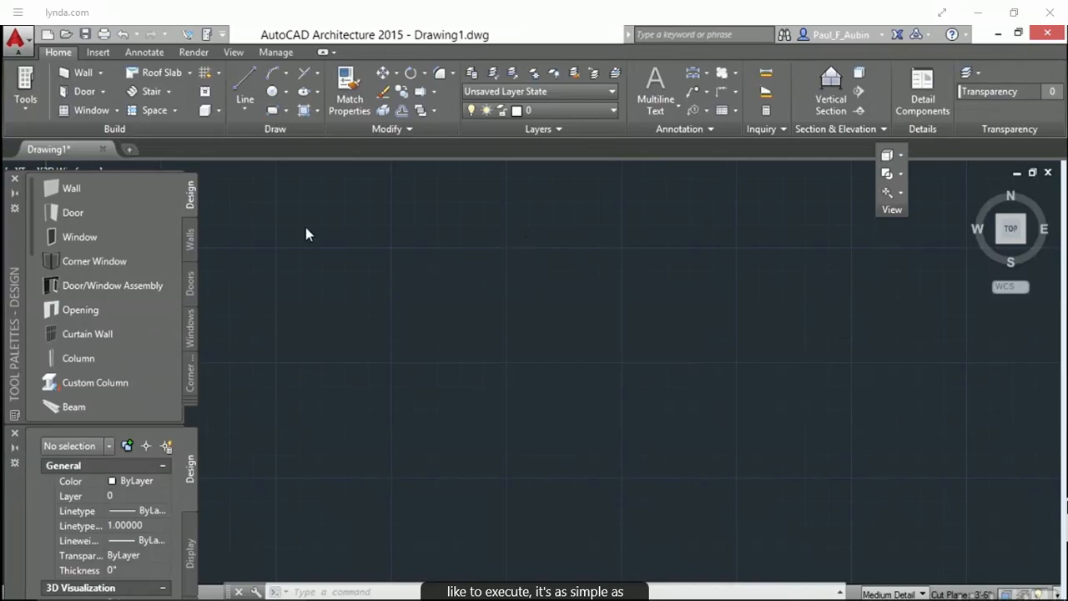
Draw a stepped wall with the Wall tool: a horizontal run, an angled segment, and another horizontal run
{"action": "left_click", "coordinate": [78, 75]}
{"action": "left_click", "coordinate": [313, 398]}
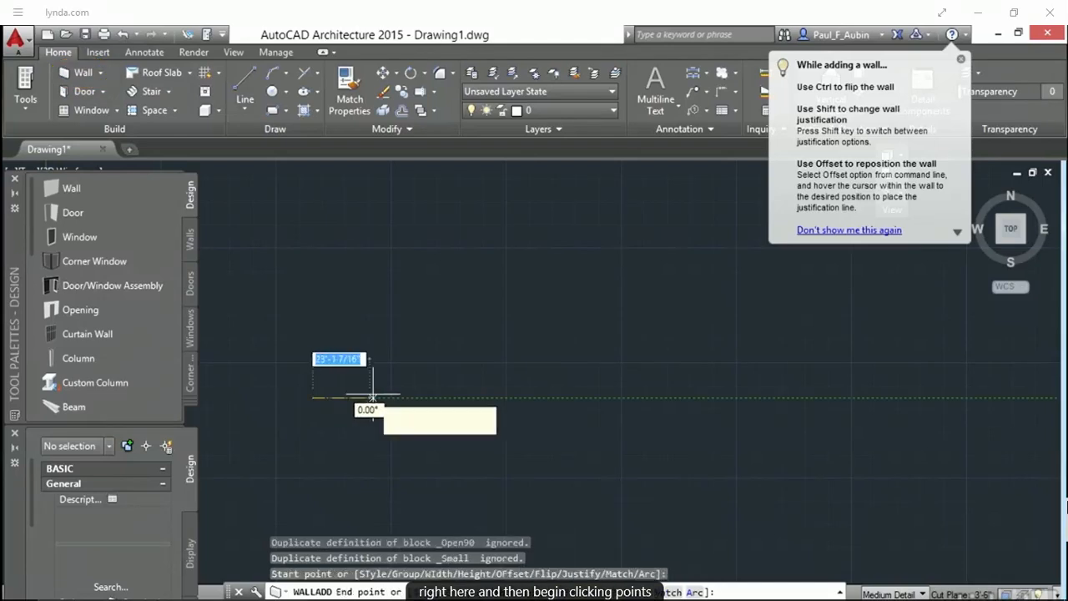
{"action": "left_click", "coordinate": [411, 397]}
{"action": "left_click", "coordinate": [452, 361]}
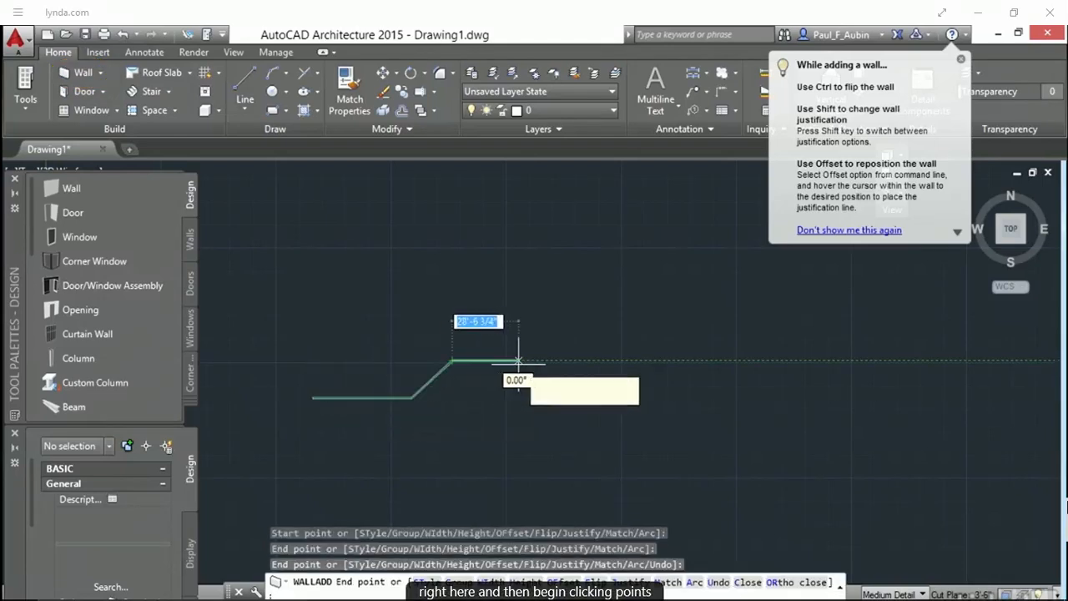
{"action": "left_click", "coordinate": [520, 361]}
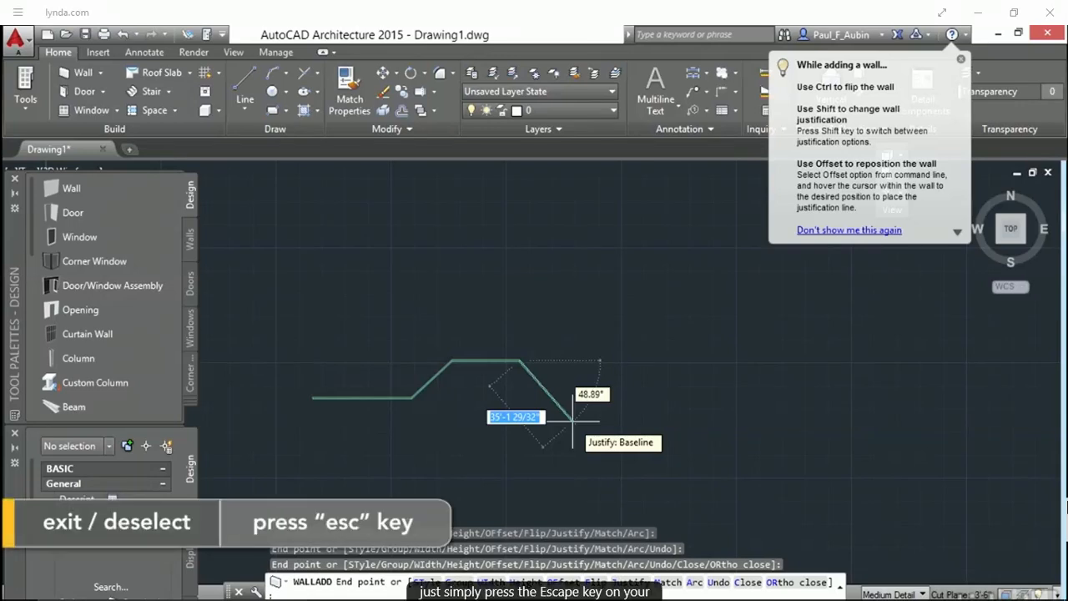
{"action": "key", "text": "Escape"}
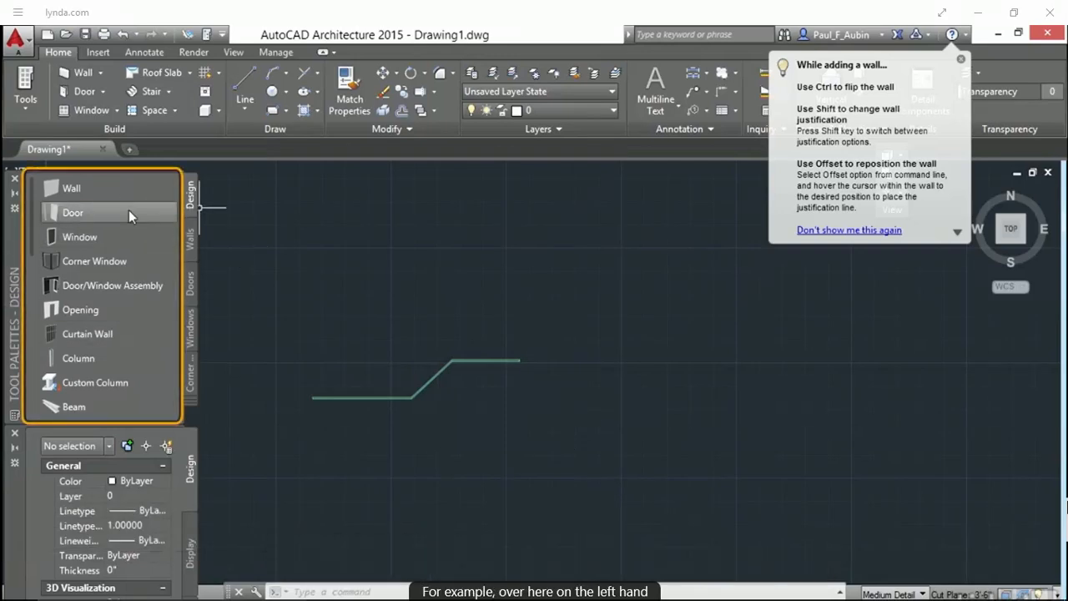
Draw a second stepped wall above the first using the Wall tool from the tool palette
{"action": "left_click", "coordinate": [52, 189]}
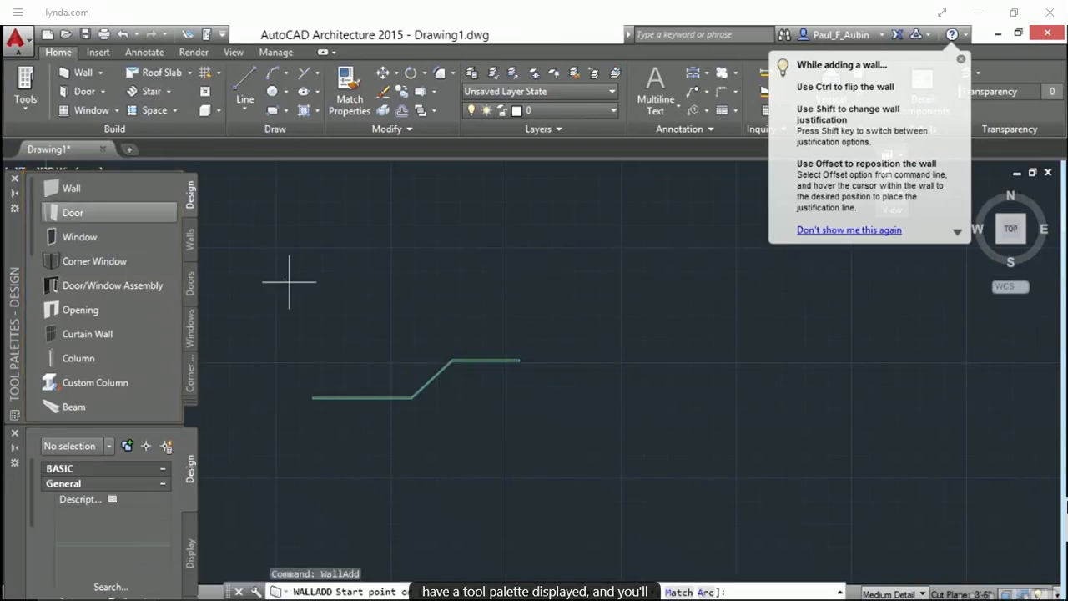
{"action": "left_click", "coordinate": [296, 334]}
{"action": "left_click", "coordinate": [381, 336]}
{"action": "left_click", "coordinate": [417, 297]}
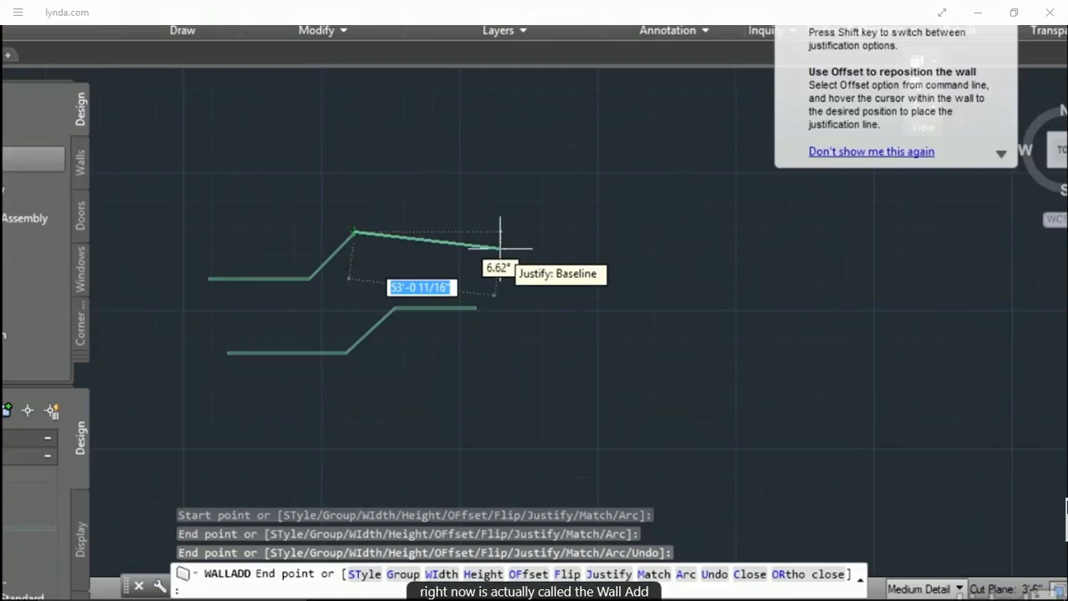
{"action": "key", "text": "Escape"}
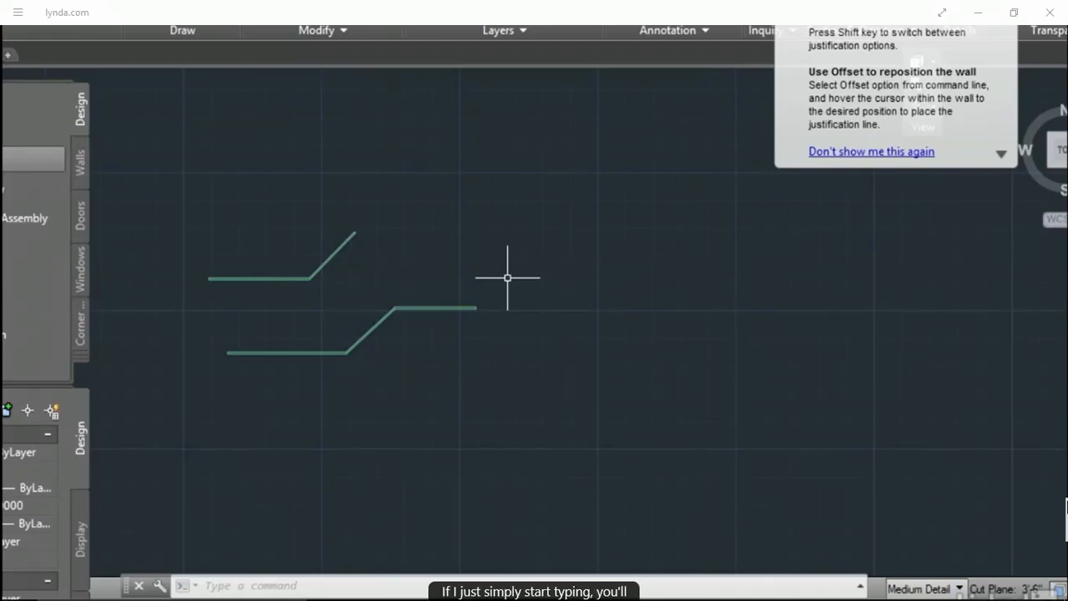
Start the Wall command by entering its name on the command line and choose its Add option
{"action": "type", "text": "w"}
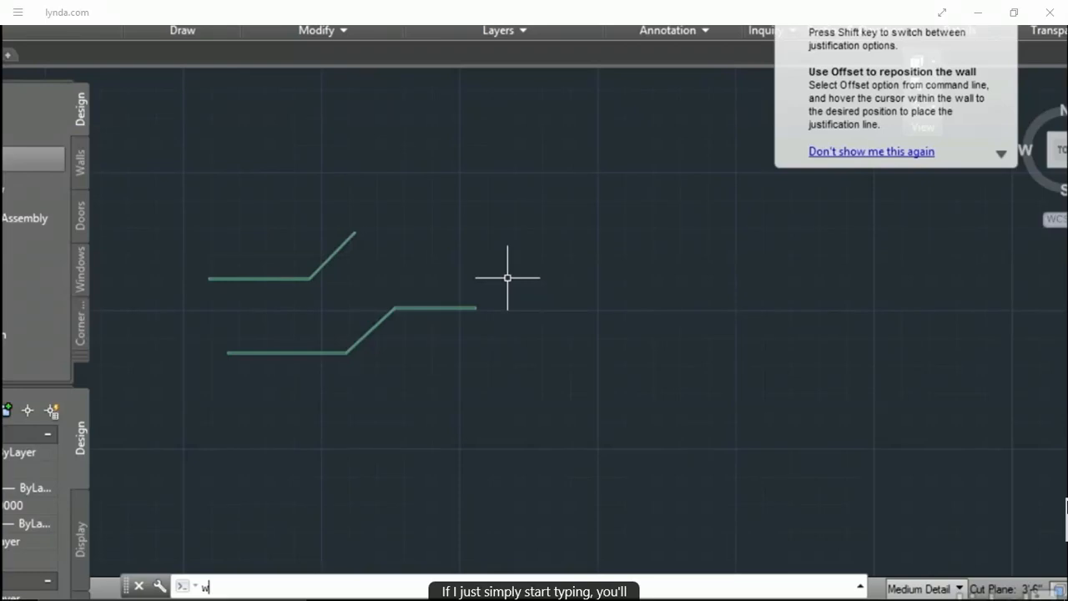
{"action": "type", "text": "all"}
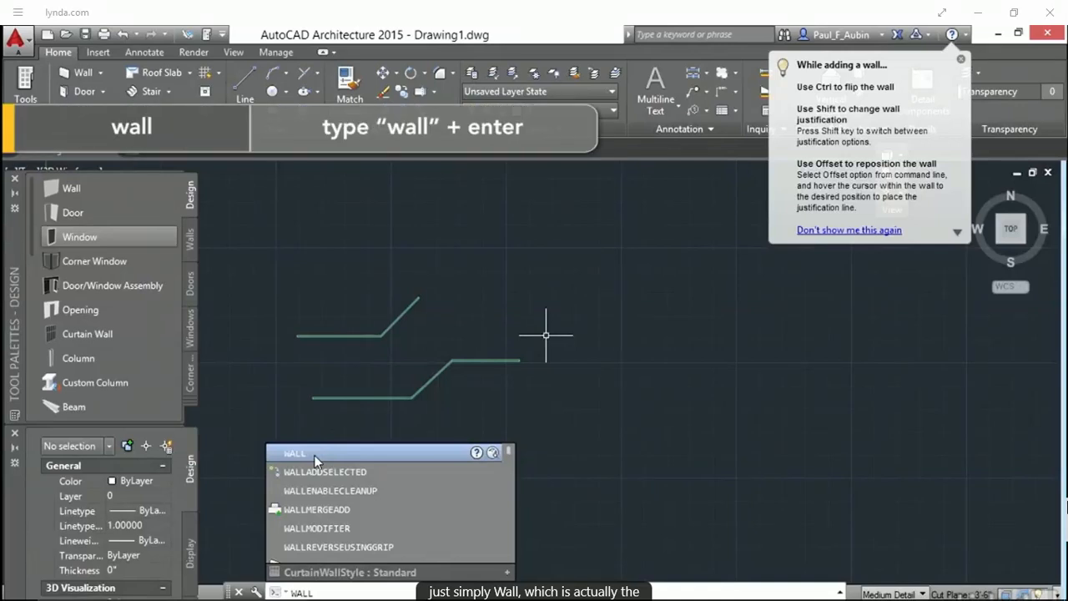
{"action": "left_click", "coordinate": [313, 455]}
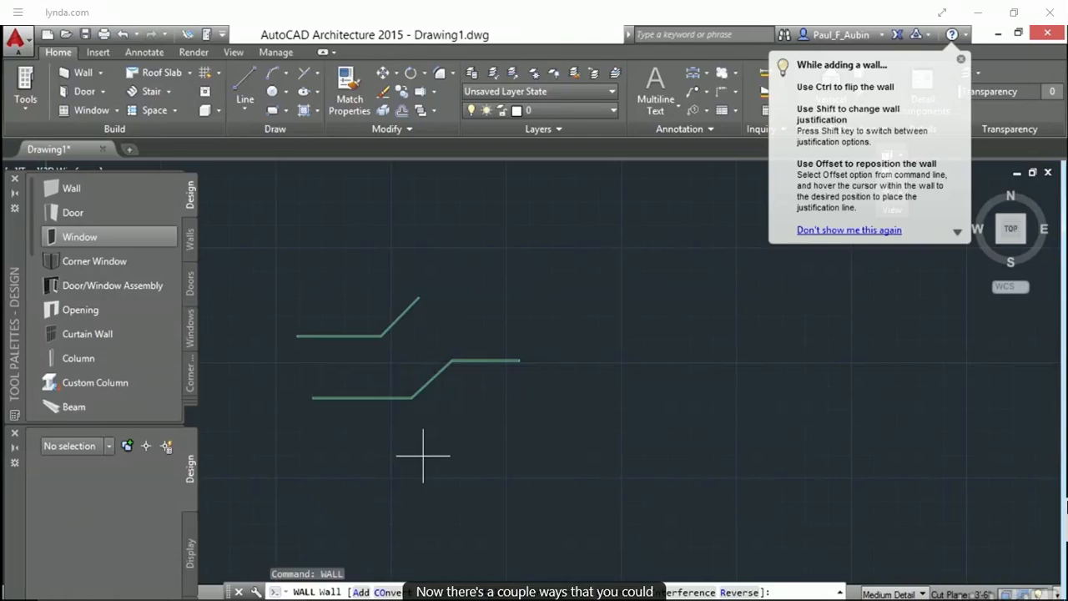
{"action": "type", "text": "a"}
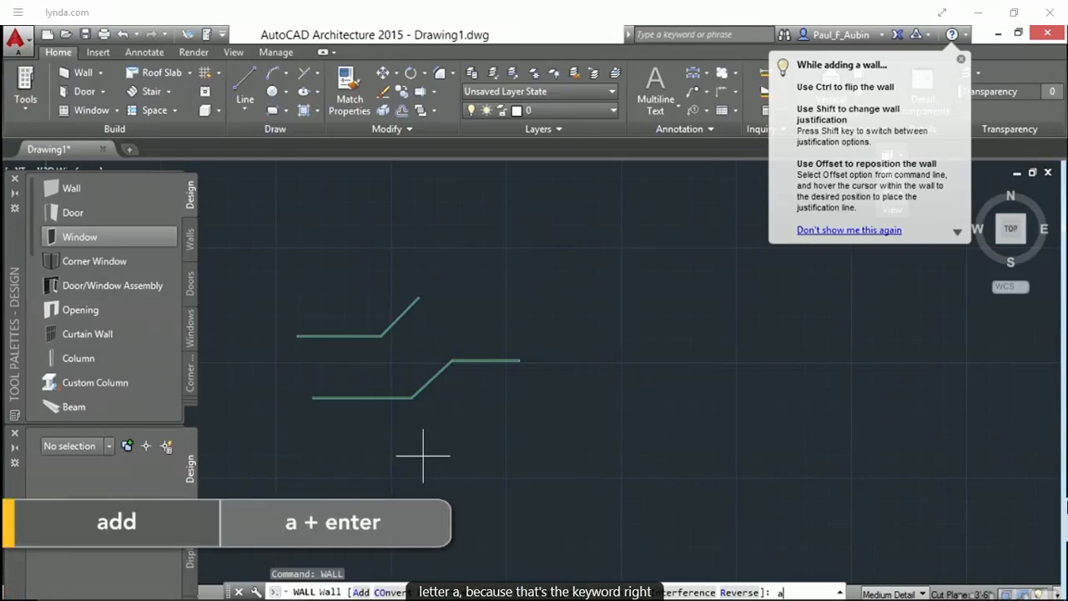
{"action": "key", "text": "Return"}
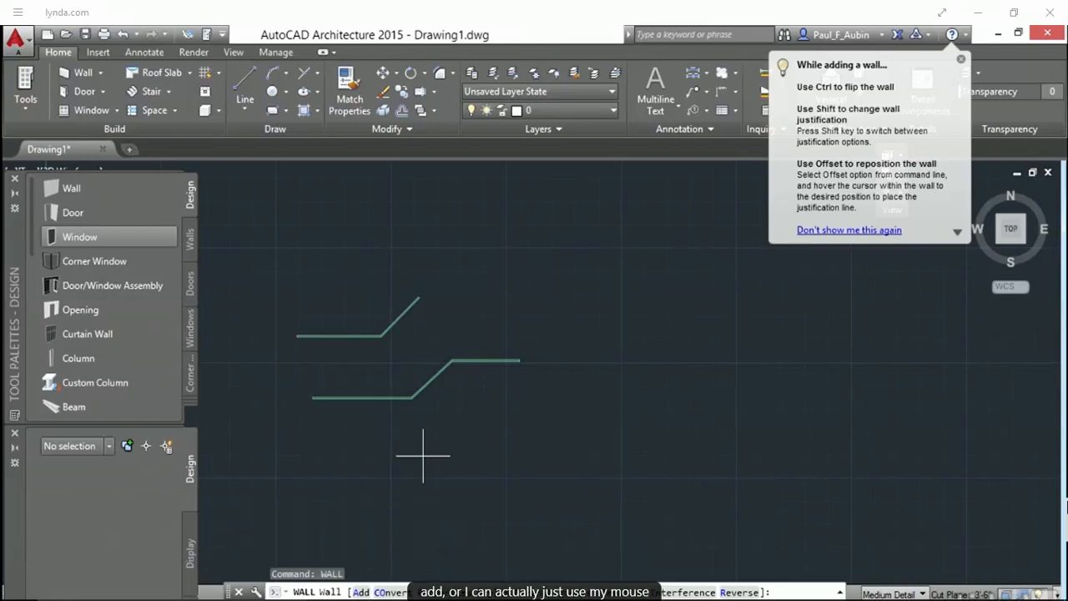
{"action": "left_click", "coordinate": [361, 591]}
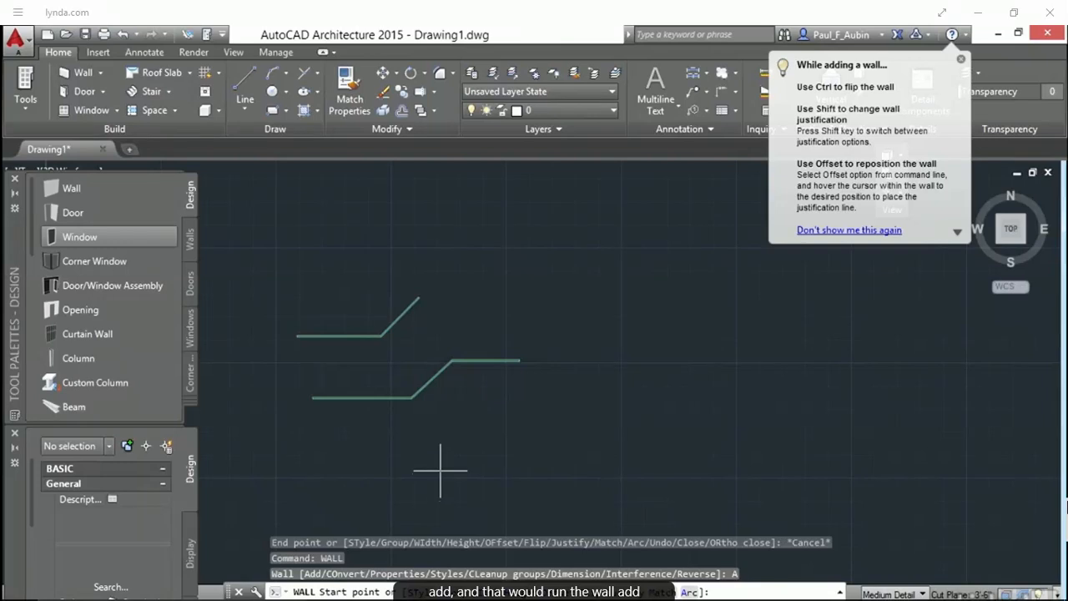
Draw a third wall below the others with a horizontal run and an angled segment, then exit the command
{"action": "left_click", "coordinate": [447, 444]}
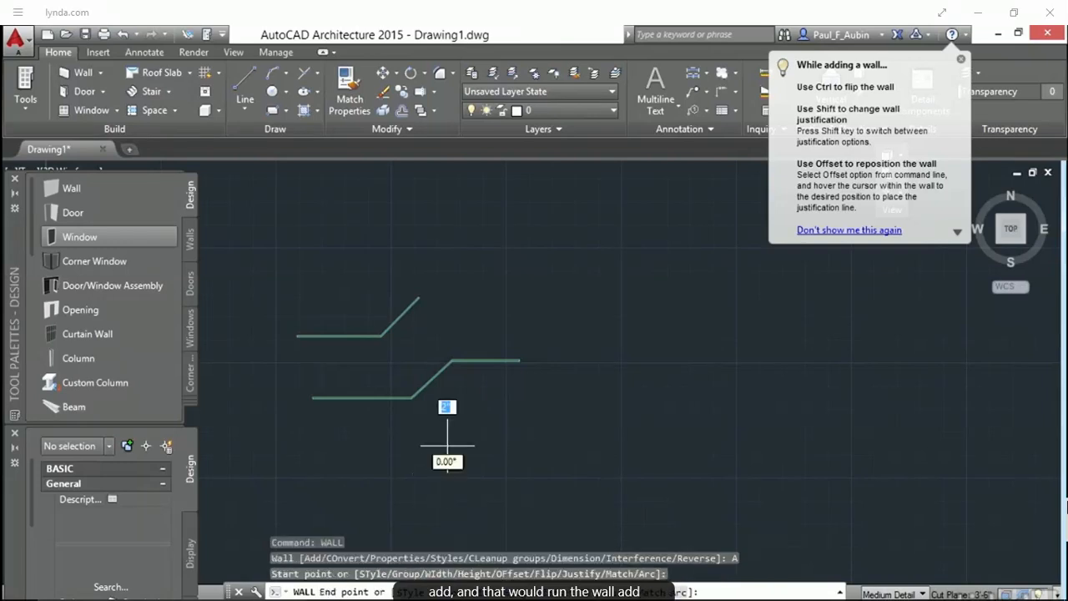
{"action": "left_click", "coordinate": [543, 445]}
{"action": "left_click", "coordinate": [575, 390]}
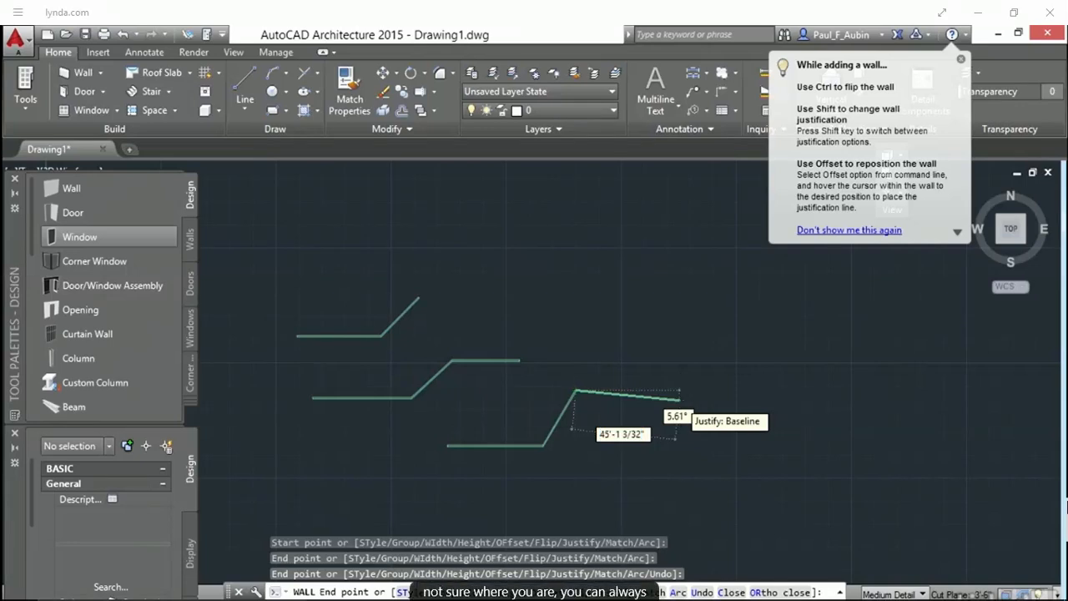
{"action": "key", "text": "Escape"}
{"action": "key", "text": "Escape"}
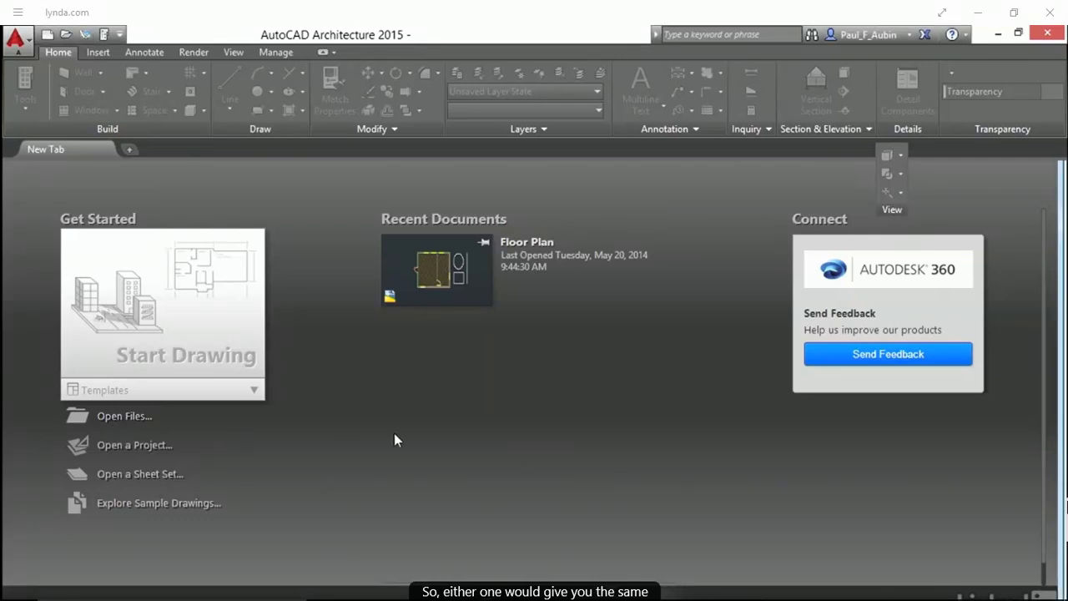
Open the Floor Plan drawing from the Exercise Files Ch01 folder
{"action": "left_click", "coordinate": [119, 414]}
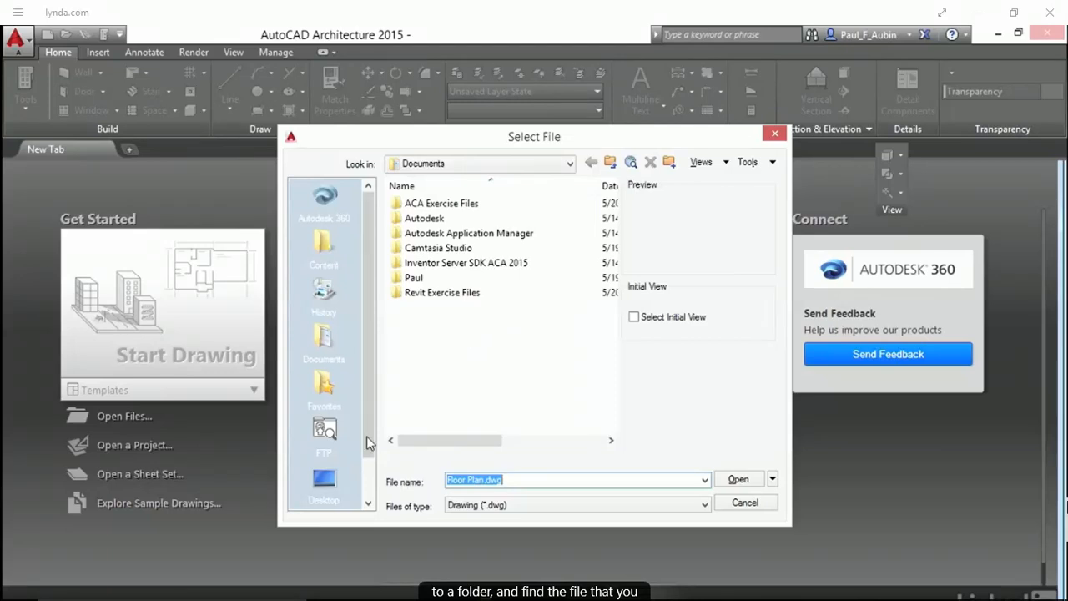
{"action": "left_click", "coordinate": [325, 477]}
{"action": "double_click", "coordinate": [410, 265]}
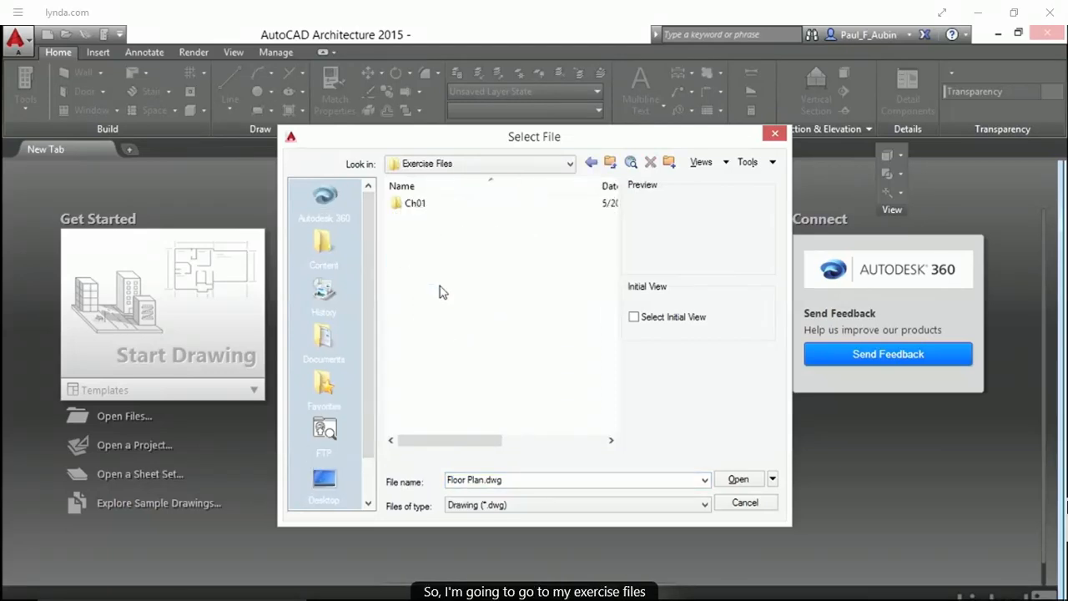
{"action": "double_click", "coordinate": [417, 207]}
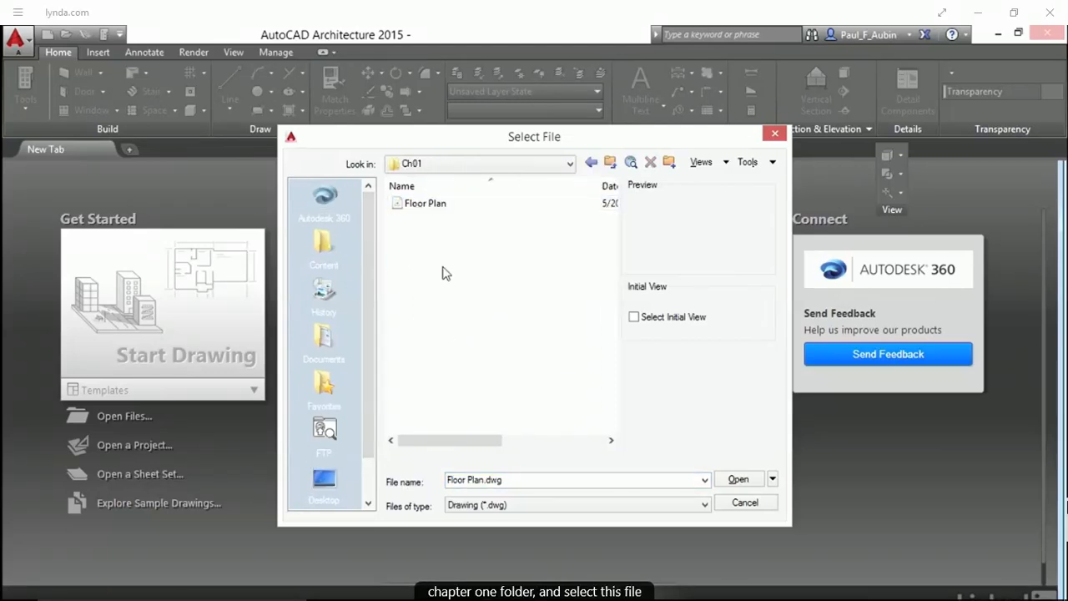
{"action": "left_click", "coordinate": [417, 207]}
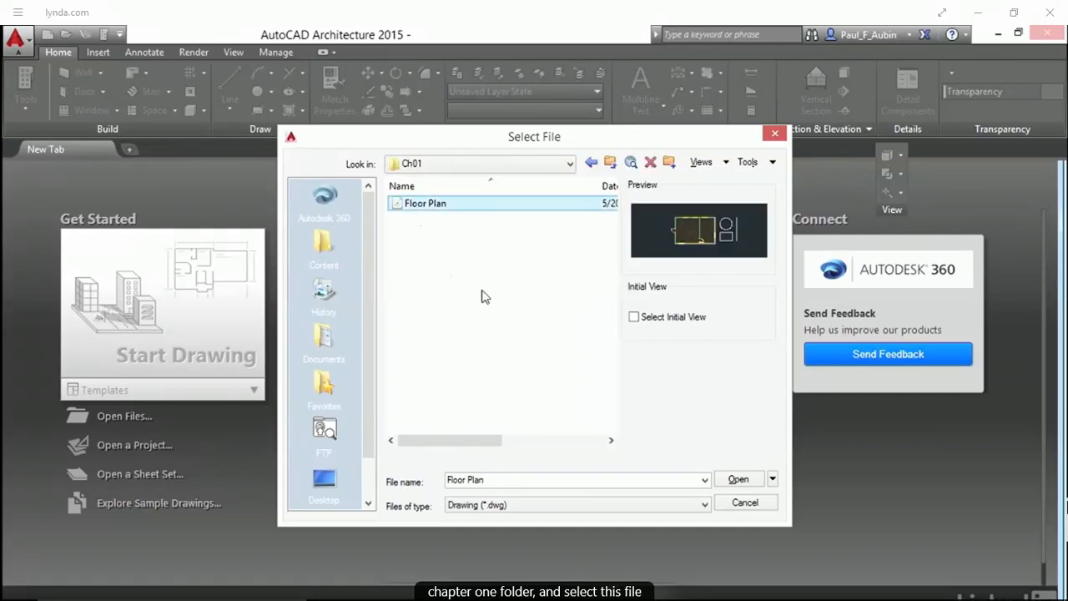
{"action": "left_click", "coordinate": [737, 484]}
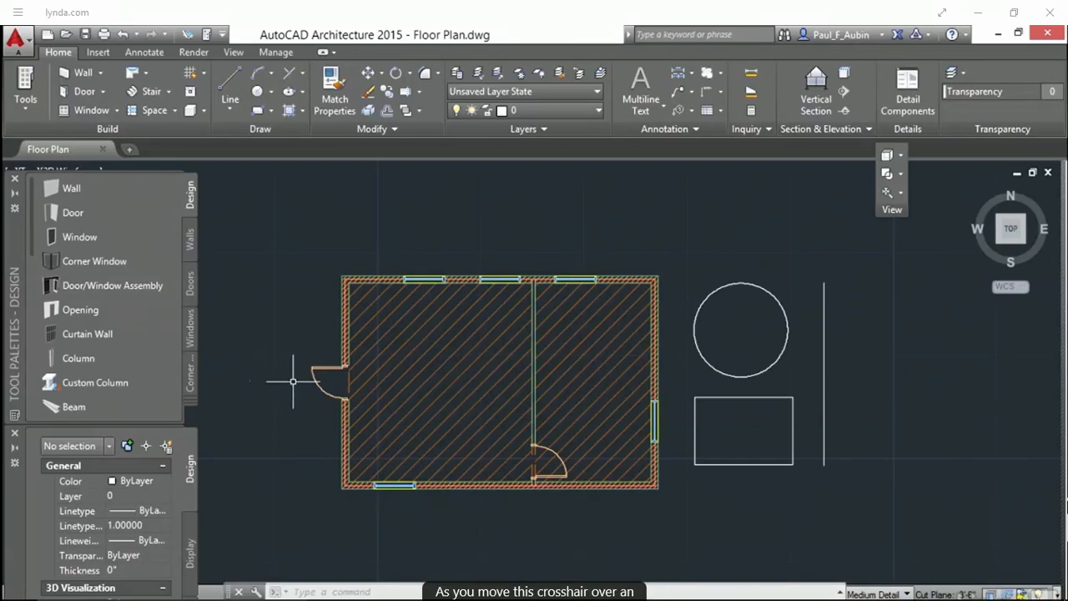
Examine the rollover information of the walls, door, circle and line, then select a wall and deselect it
{"action": "mouse_move", "coordinate": [314, 381]}
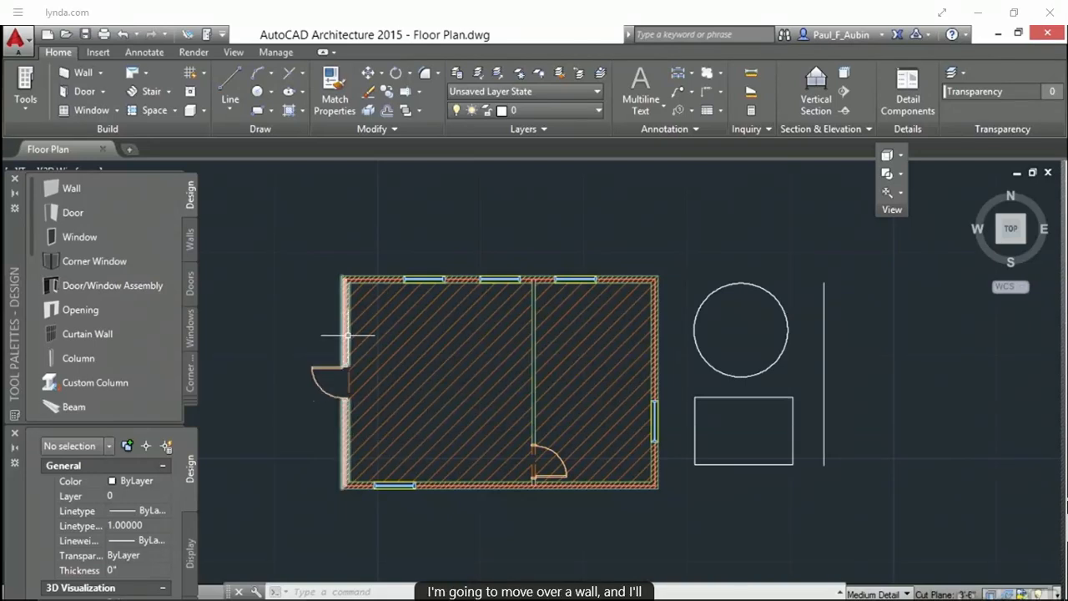
{"action": "mouse_move", "coordinate": [346, 335]}
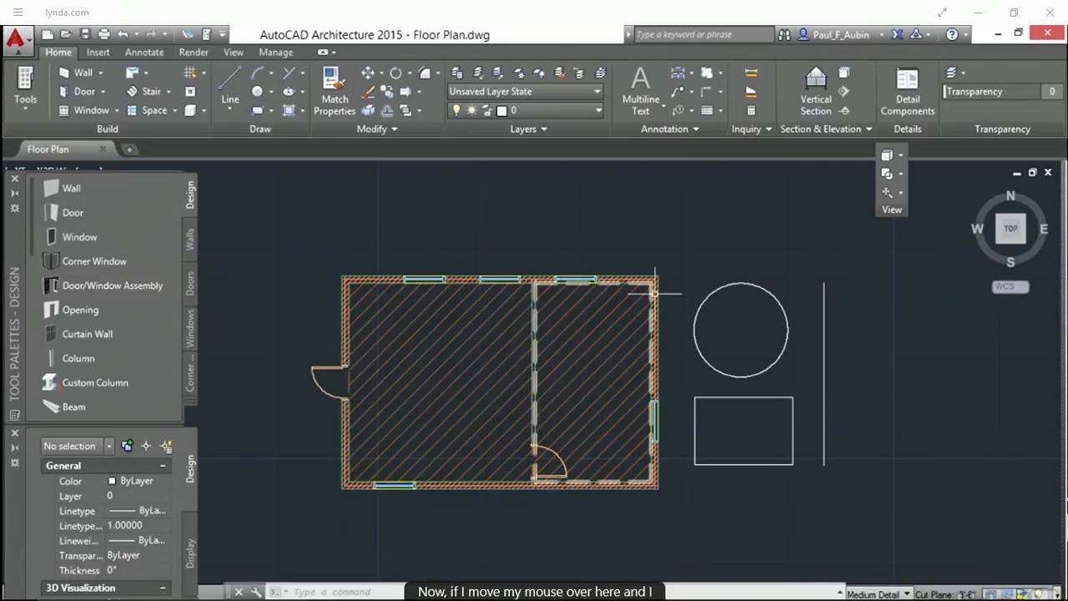
{"action": "mouse_move", "coordinate": [709, 292]}
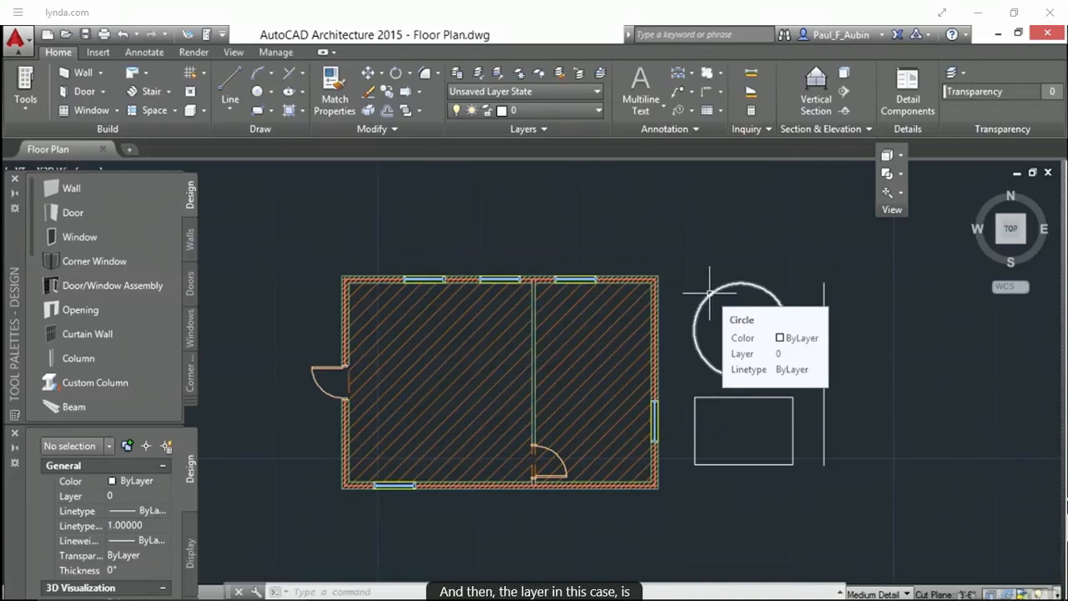
{"action": "mouse_move", "coordinate": [703, 397]}
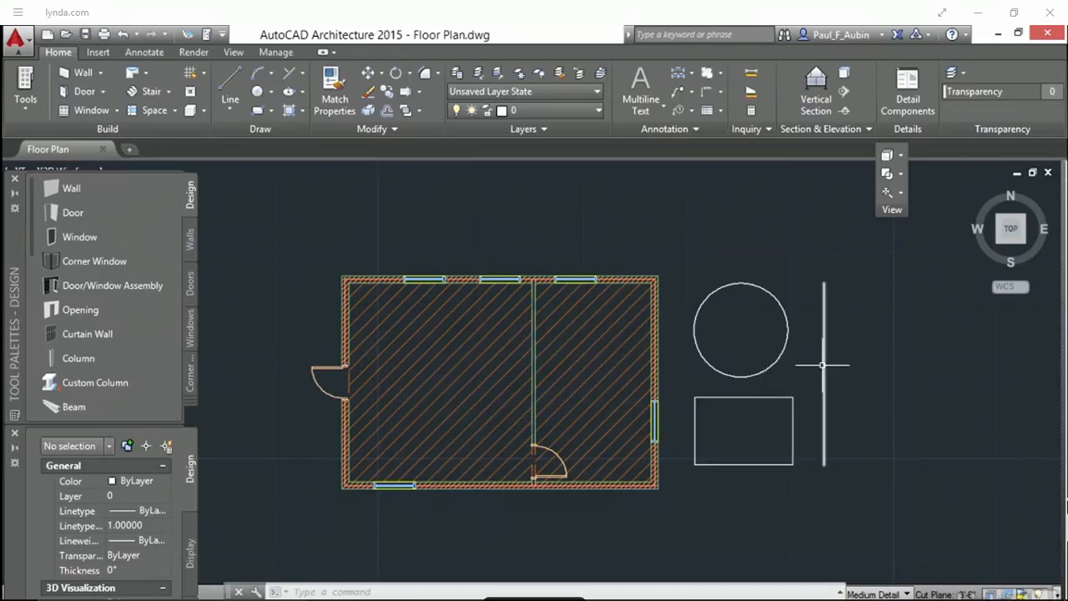
{"action": "mouse_move", "coordinate": [774, 397]}
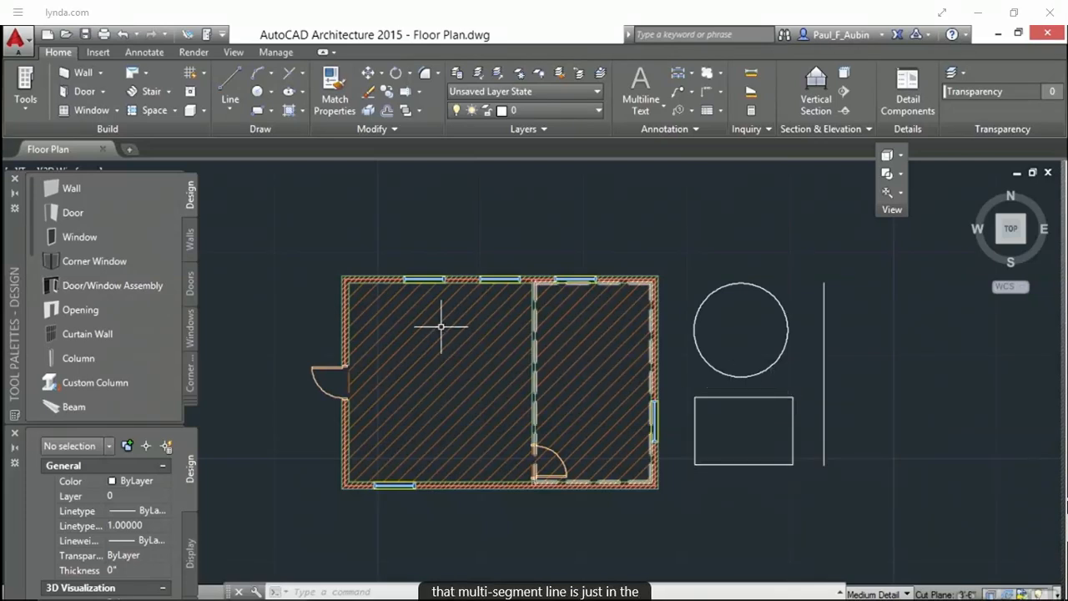
{"action": "mouse_move", "coordinate": [345, 313]}
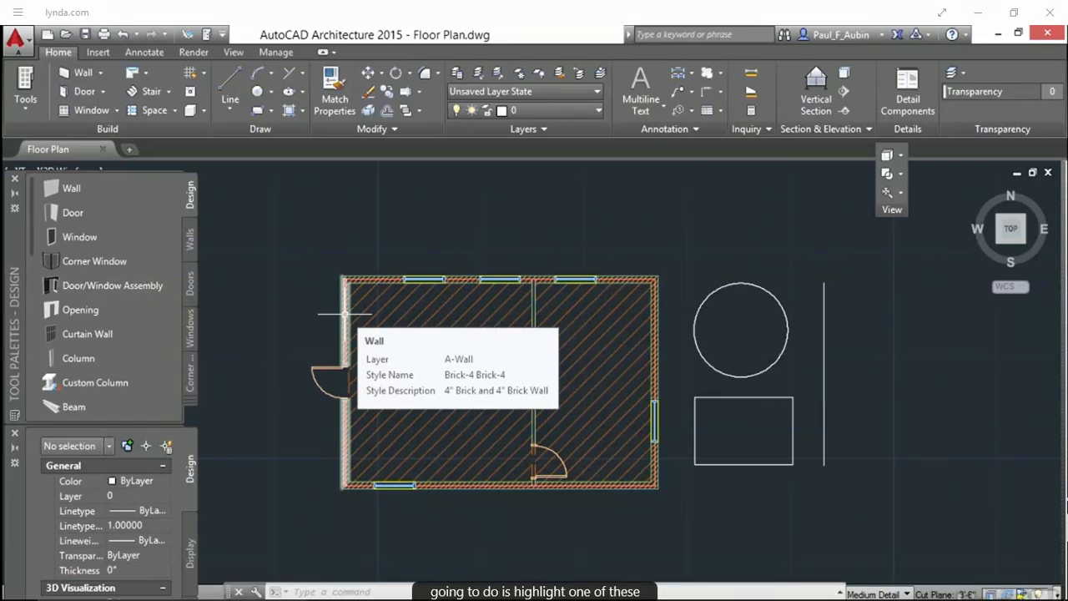
{"action": "left_click", "coordinate": [344, 314]}
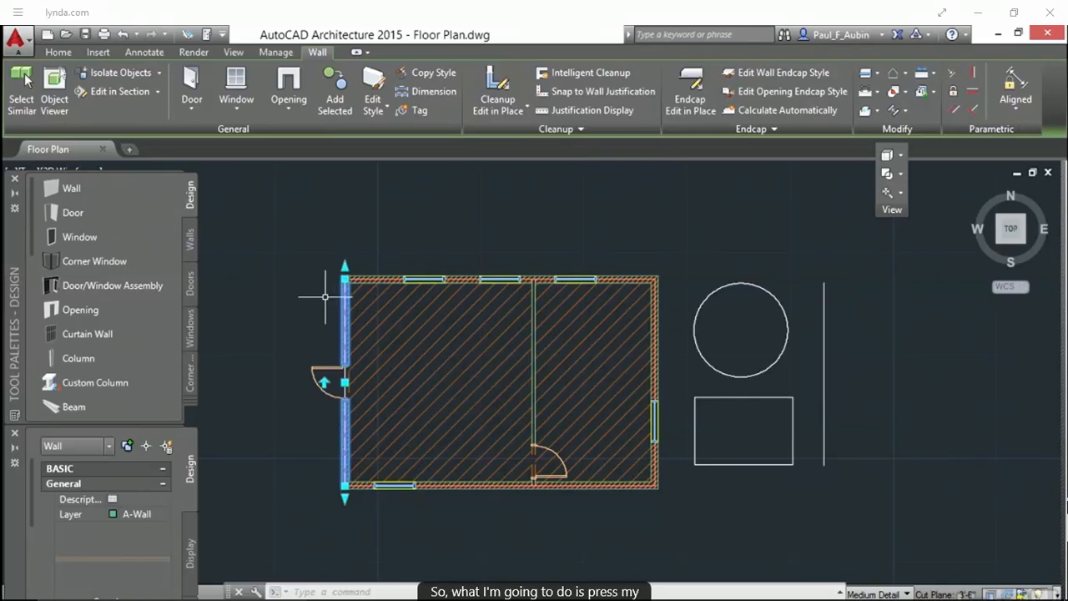
{"action": "key", "text": "Escape"}
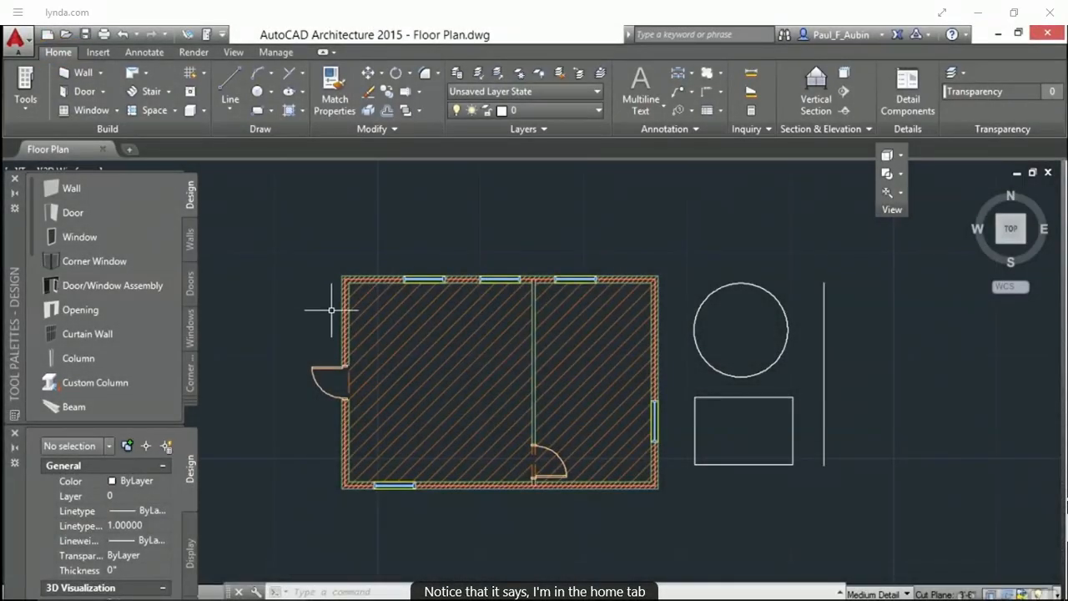
Select the wall, door, window and circle in turn to compare their contextual ribbon tabs
{"action": "left_click", "coordinate": [336, 318]}
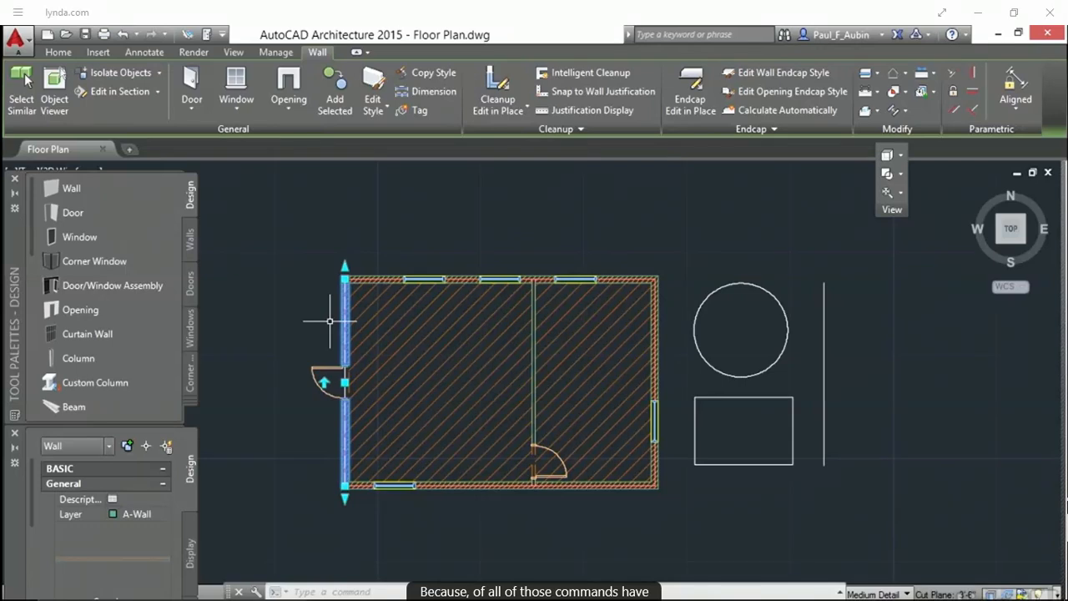
{"action": "key", "text": "Escape"}
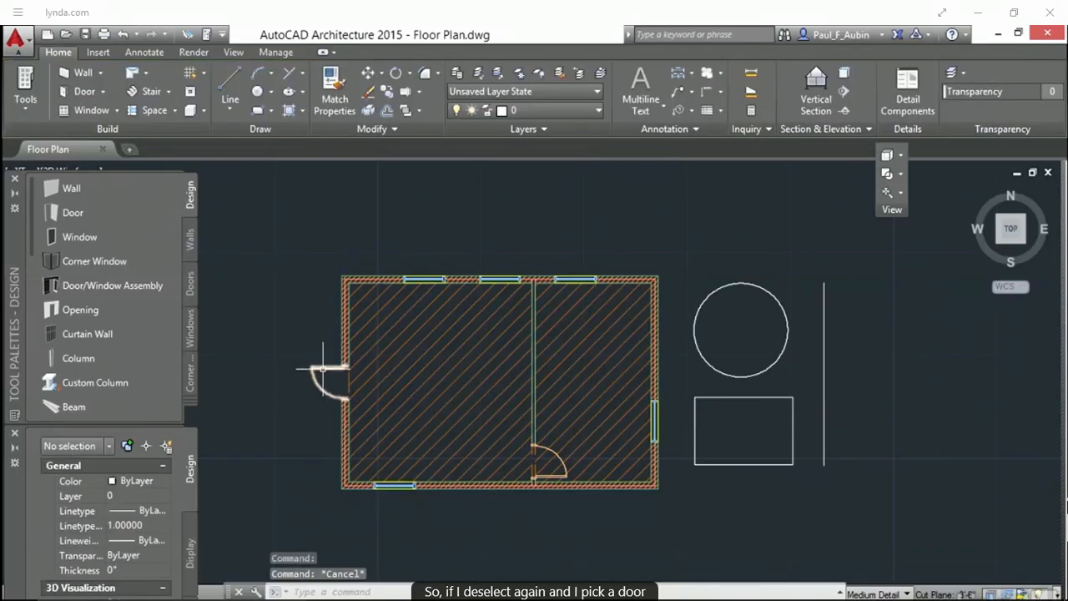
{"action": "mouse_move", "coordinate": [322, 369]}
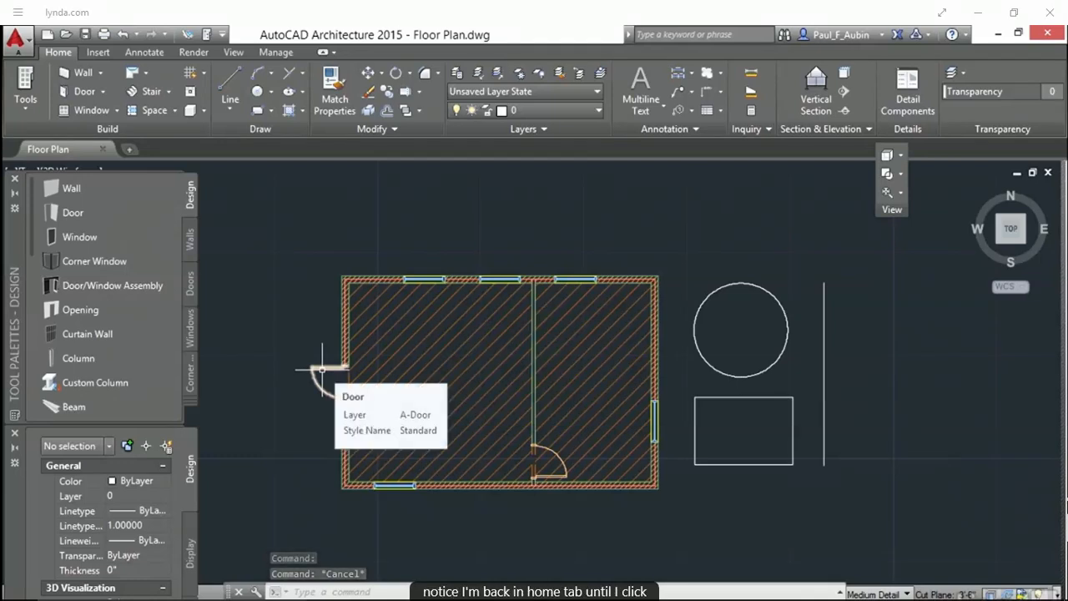
{"action": "left_click", "coordinate": [322, 369]}
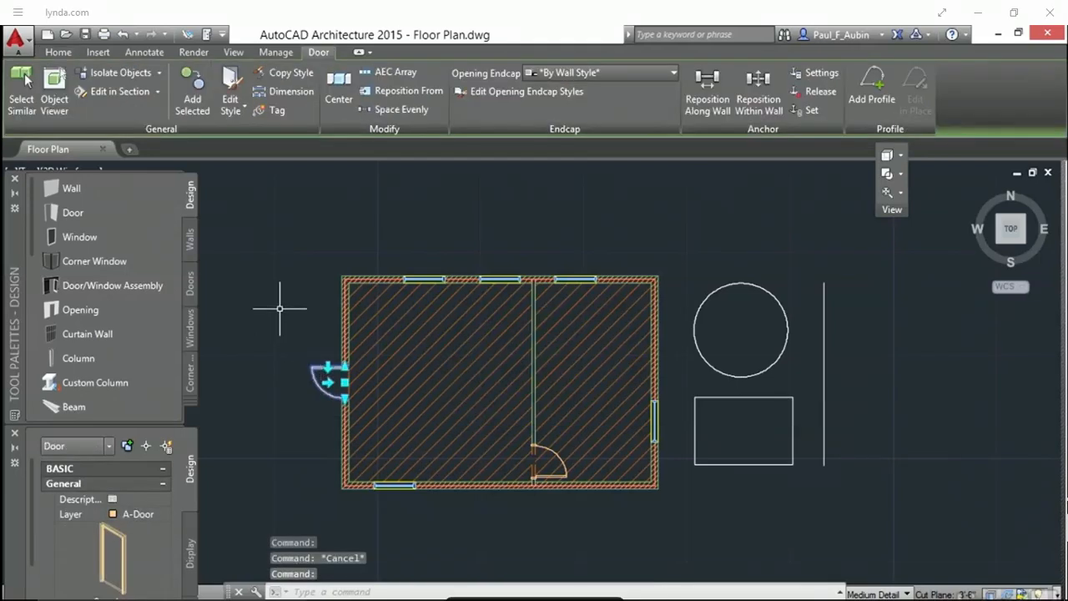
{"action": "key", "text": "Escape"}
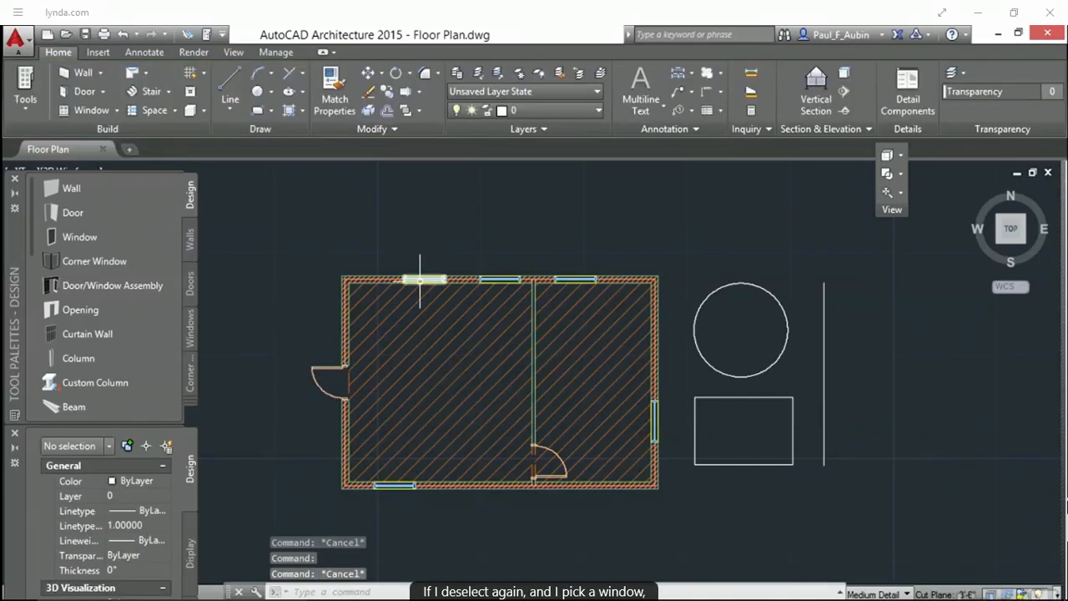
{"action": "left_click", "coordinate": [420, 281]}
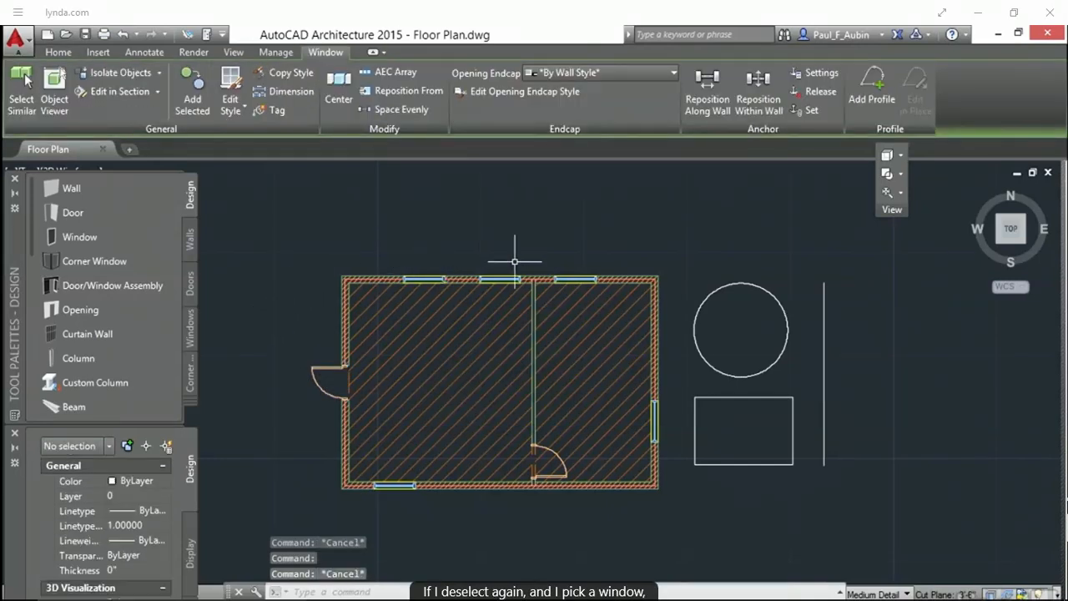
{"action": "left_click", "coordinate": [727, 286]}
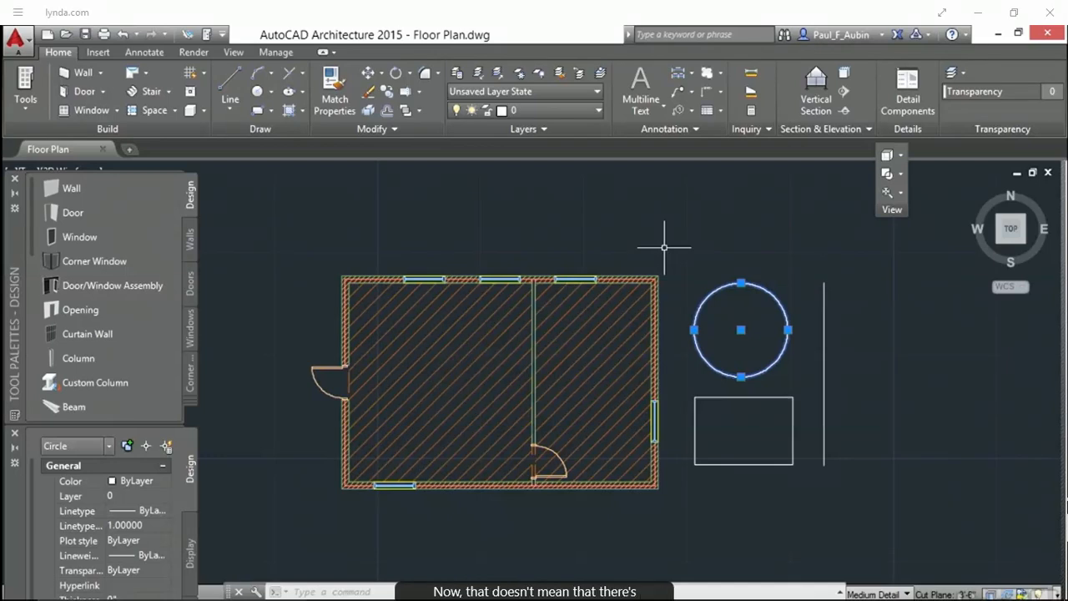
{"action": "key", "text": "Escape"}
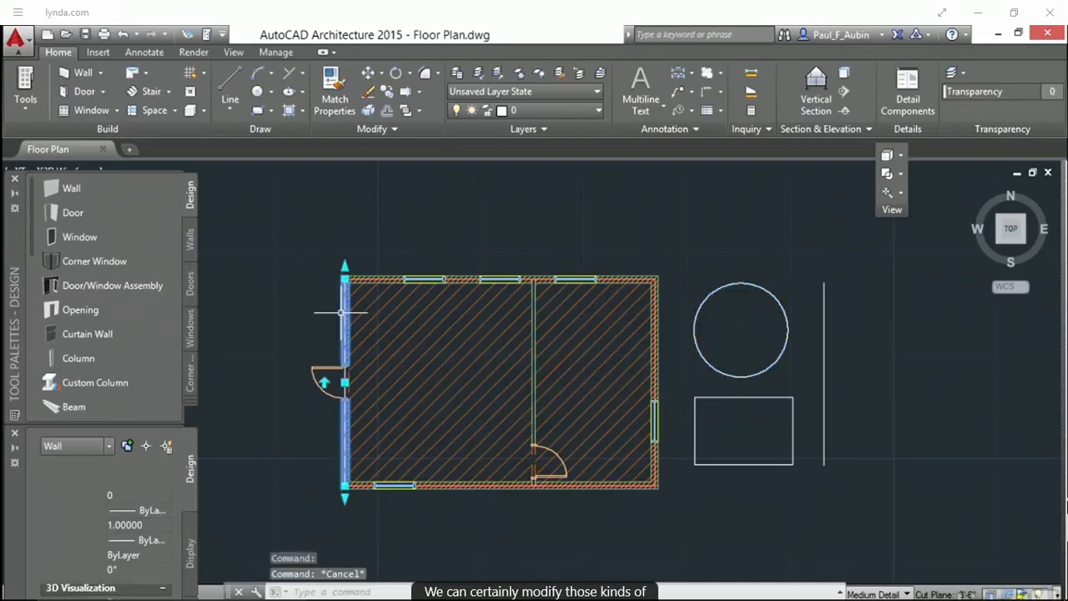
{"action": "left_click", "coordinate": [345, 313]}
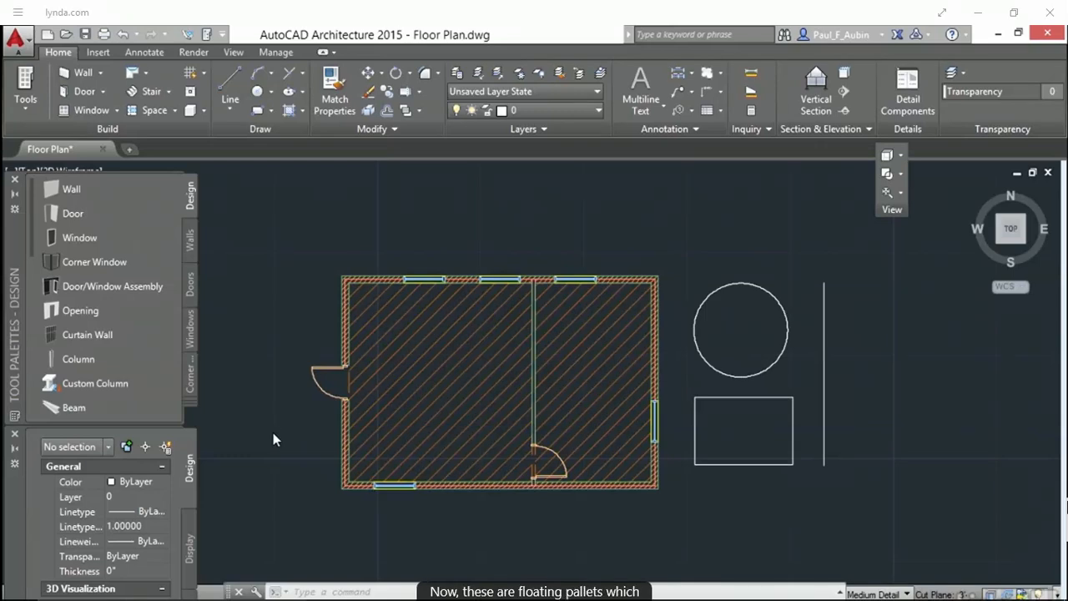
Undock the Properties palette and float it over the drawing
{"action": "mouse_move", "coordinate": [14, 538]}
{"action": "left_mouse_down"}
{"action": "mouse_move", "coordinate": [37, 535]}
{"action": "mouse_move", "coordinate": [206, 367]}
{"action": "mouse_move", "coordinate": [344, 284]}
{"action": "left_mouse_up"}
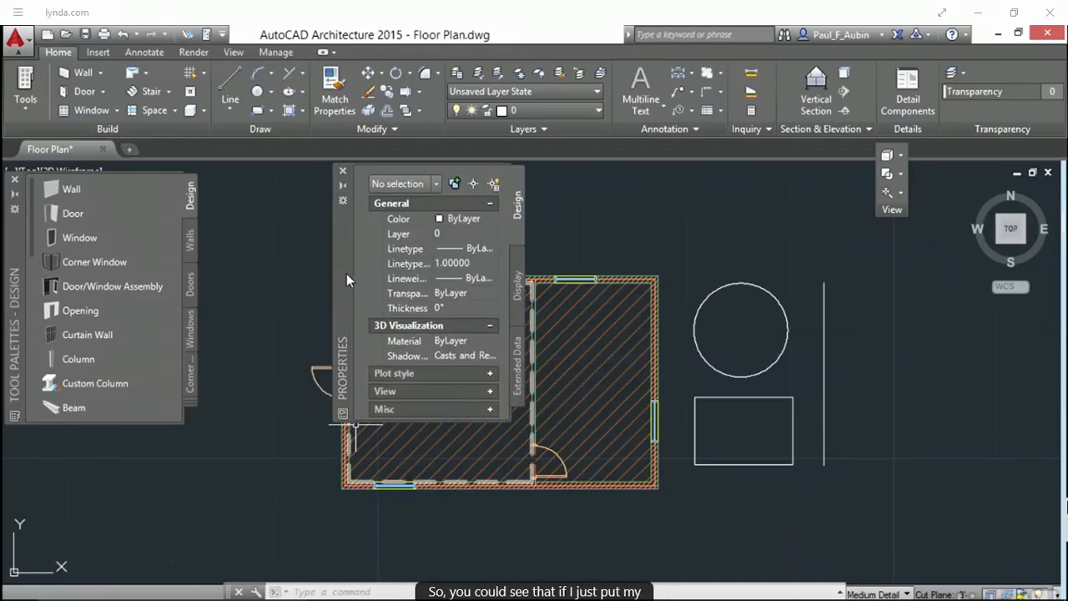
{"action": "mouse_move", "coordinate": [346, 270]}
{"action": "left_mouse_down"}
{"action": "mouse_move", "coordinate": [690, 347]}
{"action": "mouse_move", "coordinate": [631, 389]}
{"action": "mouse_move", "coordinate": [257, 401]}
{"action": "left_mouse_up"}
Undock the tool palette, dock it at the screen edges, and leave it floating beside the Properties palette
{"action": "left_click_drag", "start_coordinate": [25, 313], "coordinate": [554, 302]}
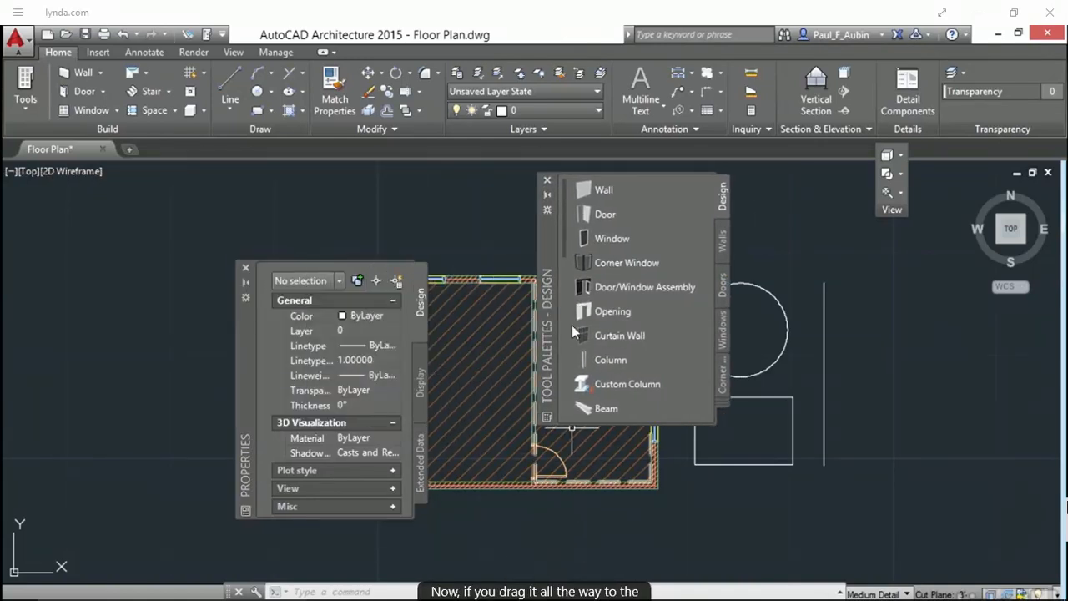
{"action": "left_click_drag", "start_coordinate": [547, 255], "coordinate": [879, 319]}
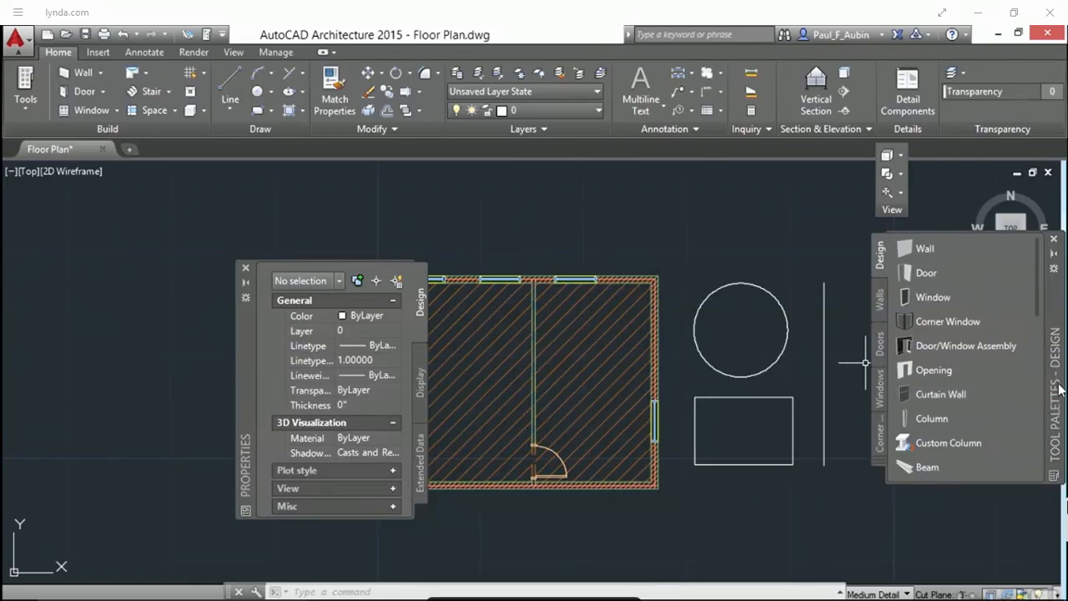
{"action": "mouse_move", "coordinate": [1059, 388]}
{"action": "left_mouse_down"}
{"action": "mouse_move", "coordinate": [321, 368]}
{"action": "mouse_move", "coordinate": [221, 370]}
{"action": "mouse_move", "coordinate": [179, 383]}
{"action": "left_mouse_up"}
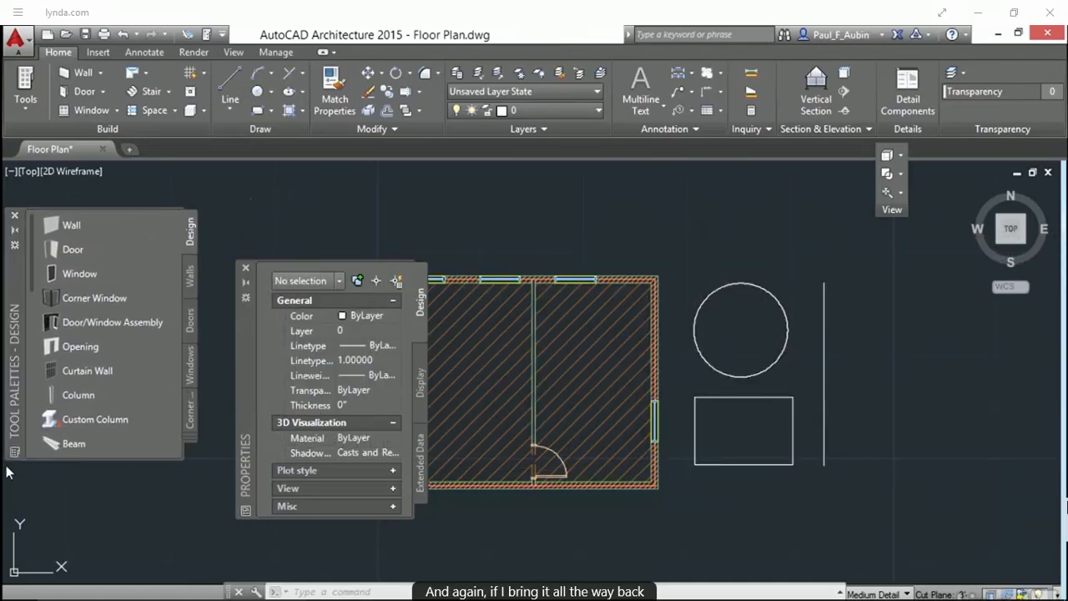
{"action": "left_click_drag", "start_coordinate": [20, 317], "coordinate": [505, 305]}
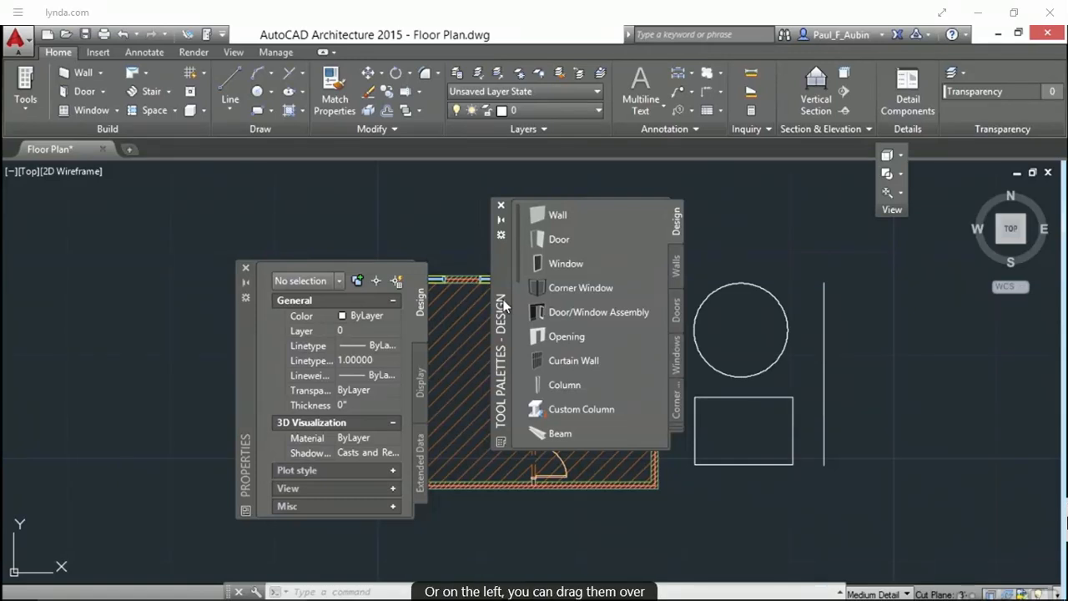
{"action": "left_click_drag", "start_coordinate": [1067, 524], "coordinate": [706, 517]}
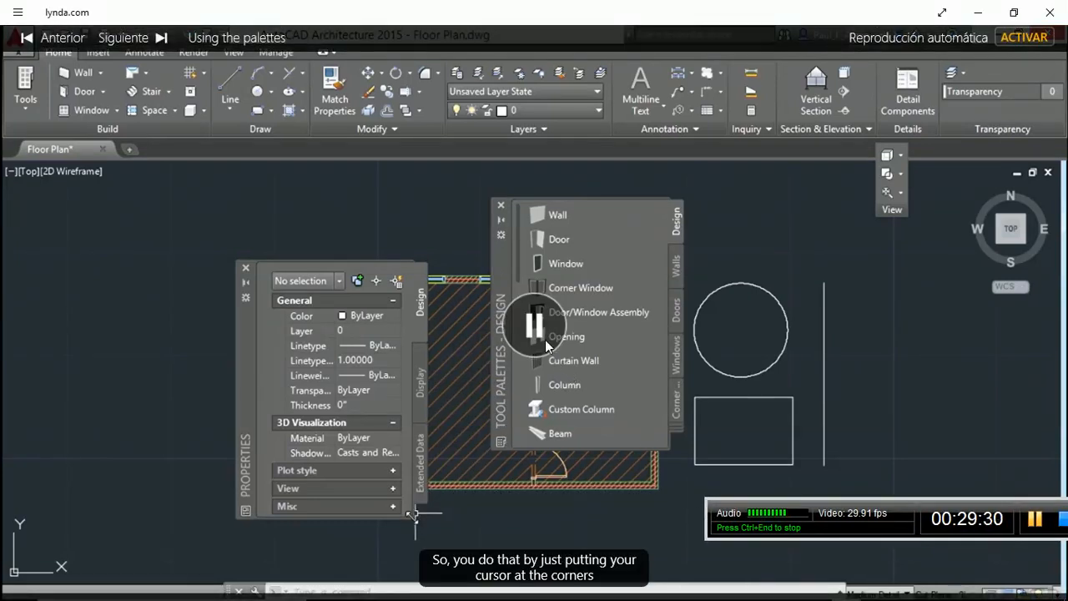
{"action": "left_click", "coordinate": [745, 361]}
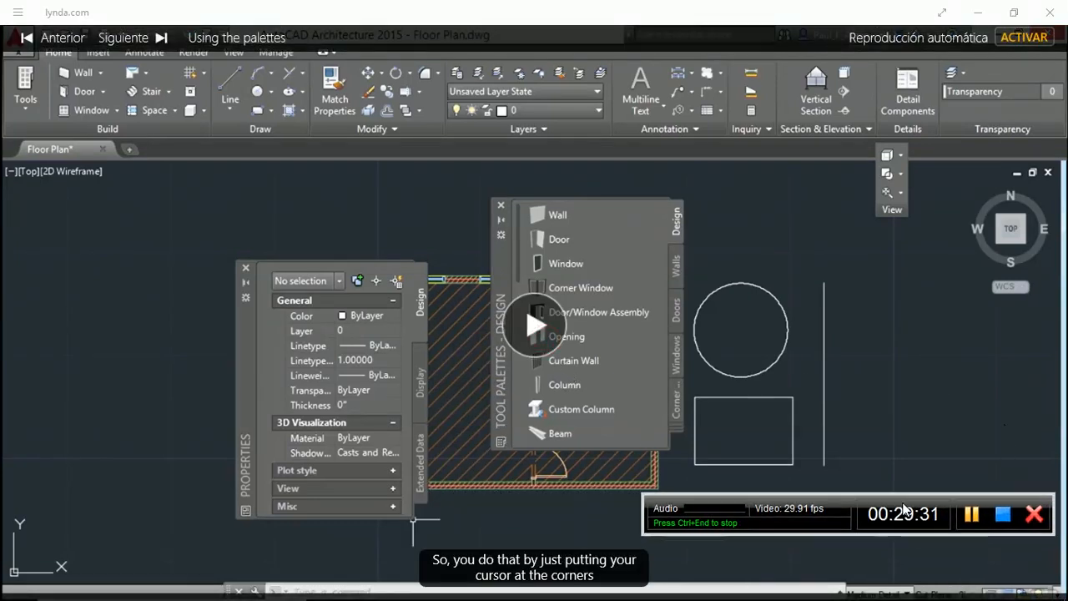